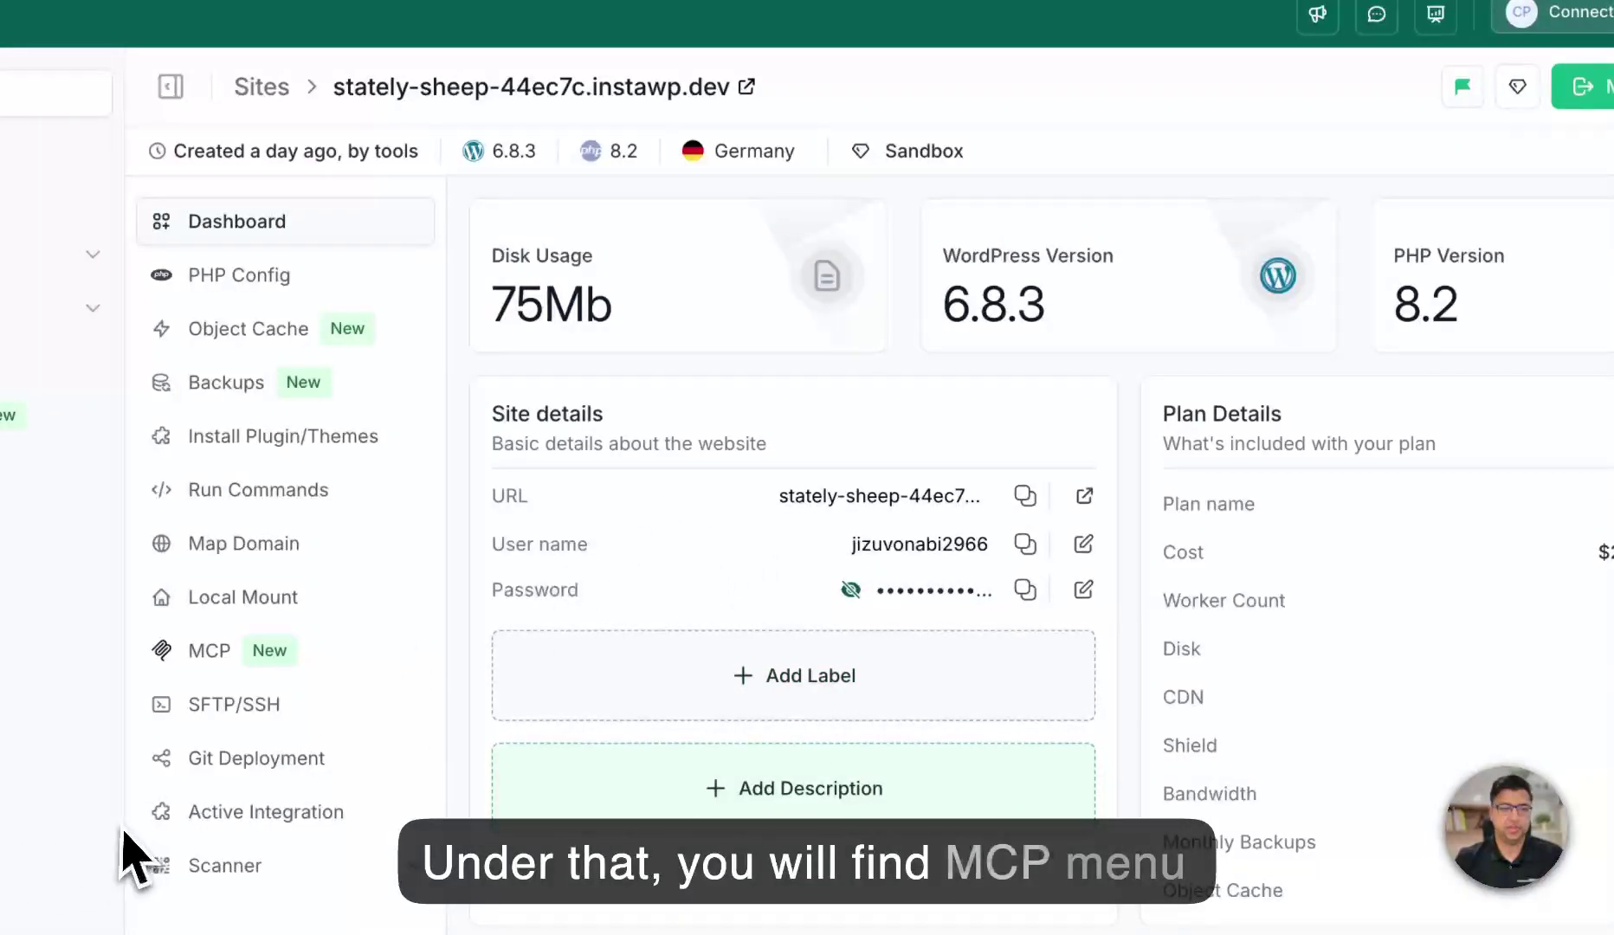
Open the site's MCP page and enable MCP for the site
left_click(317, 660)
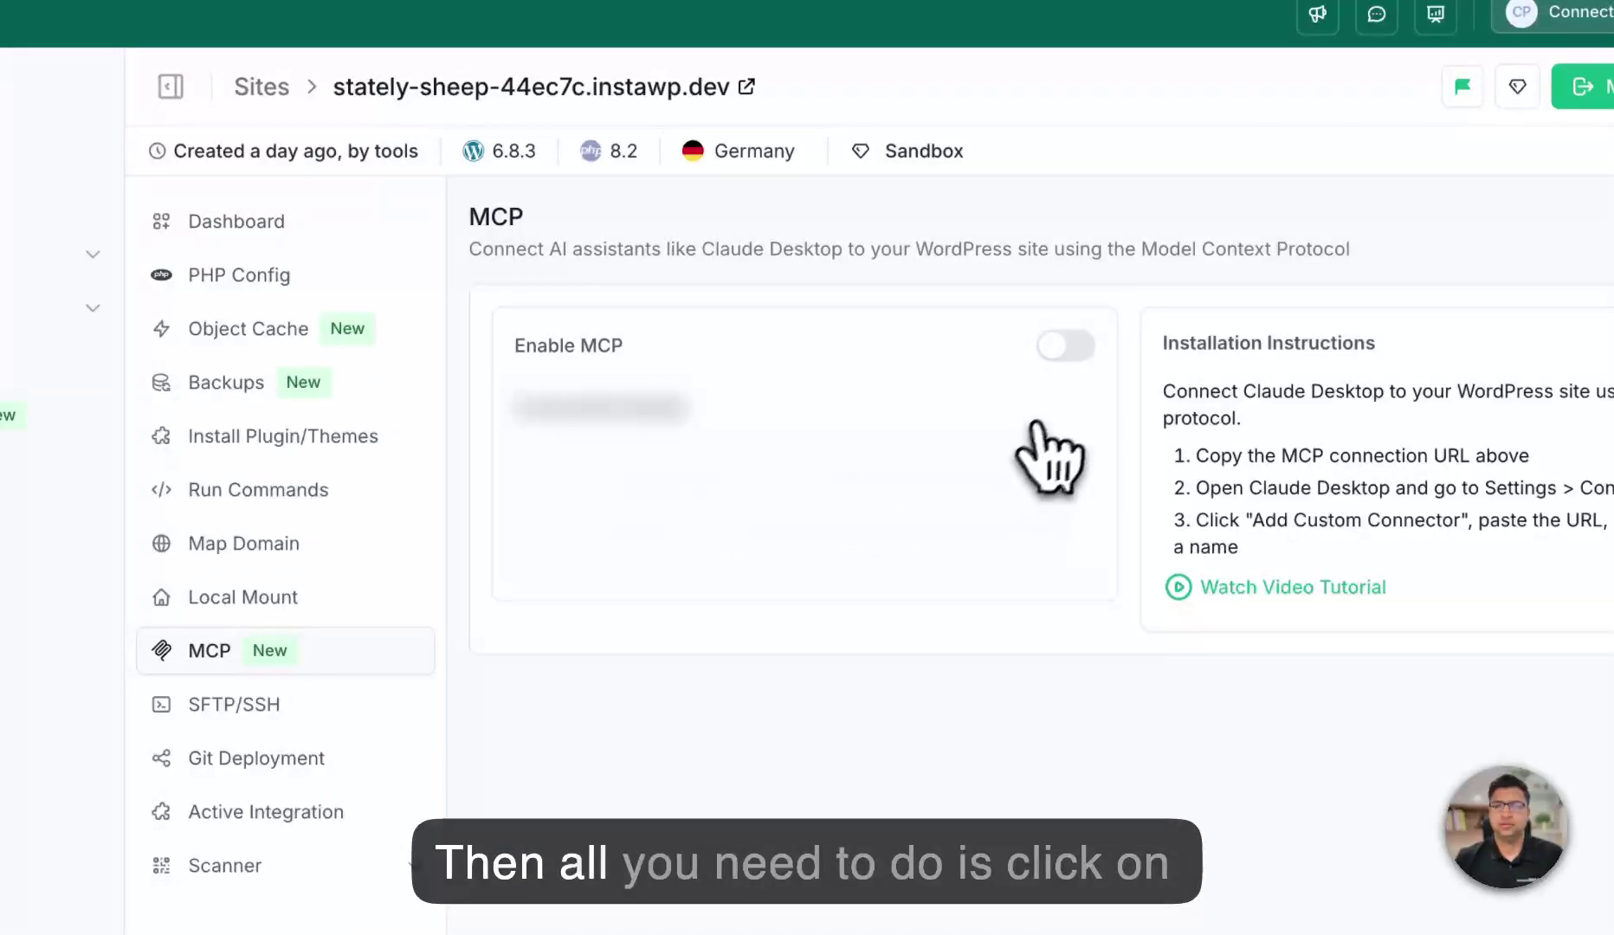
left_click(1064, 347)
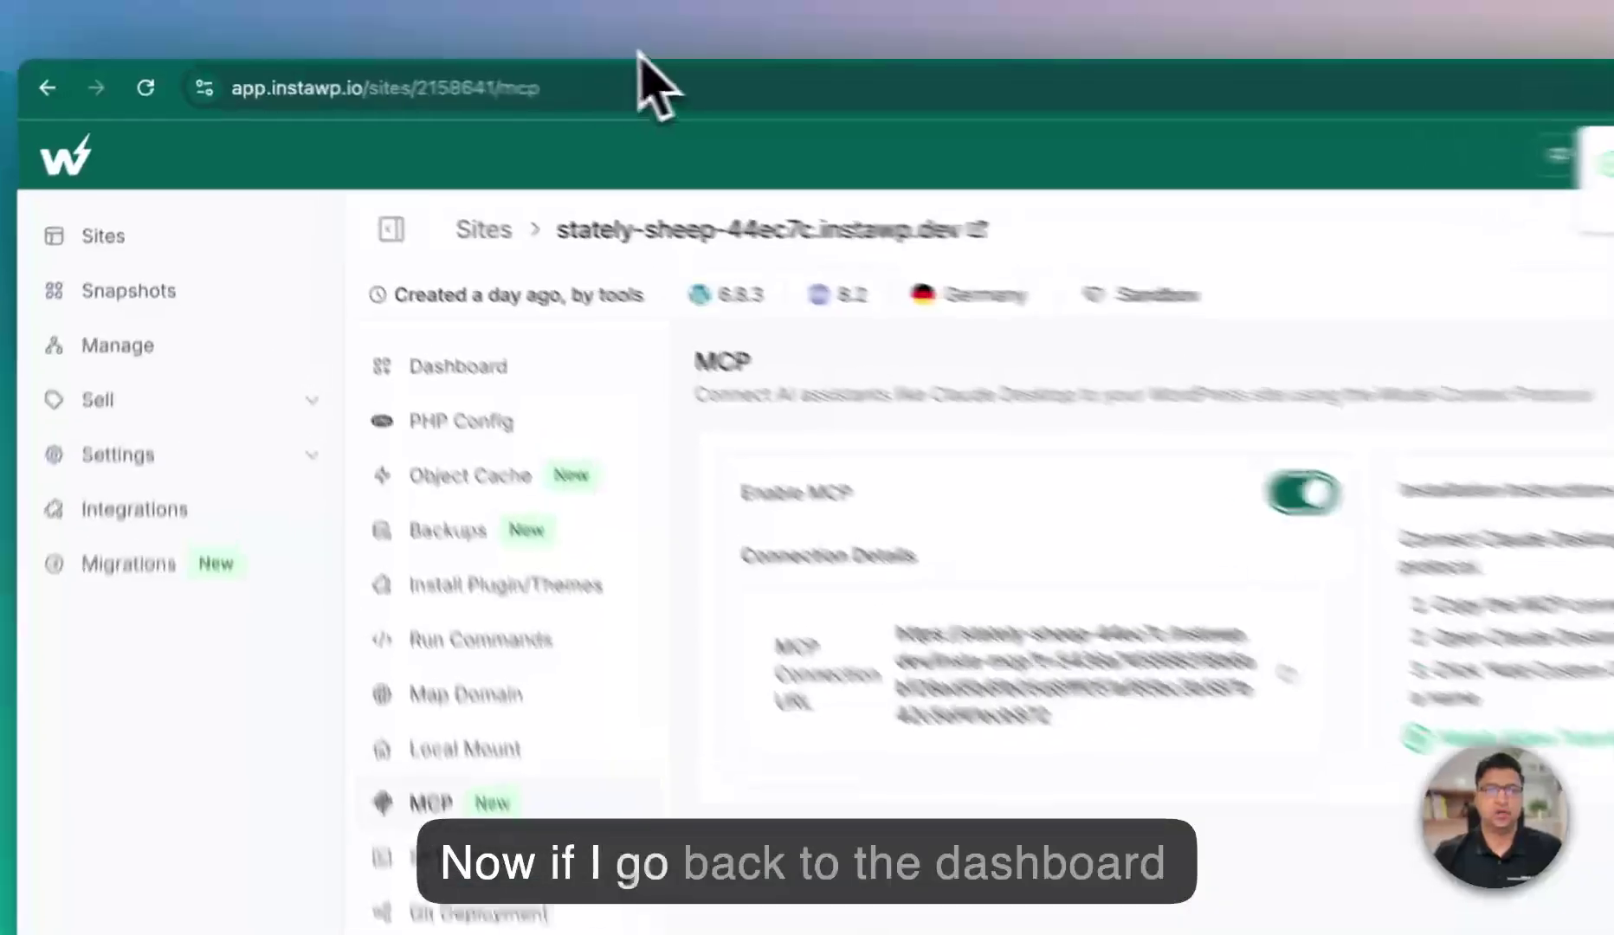
Check the installed plugins in the site's WordPress admin and review the API tokens in the InstaMCP settings
left_click(518, 58)
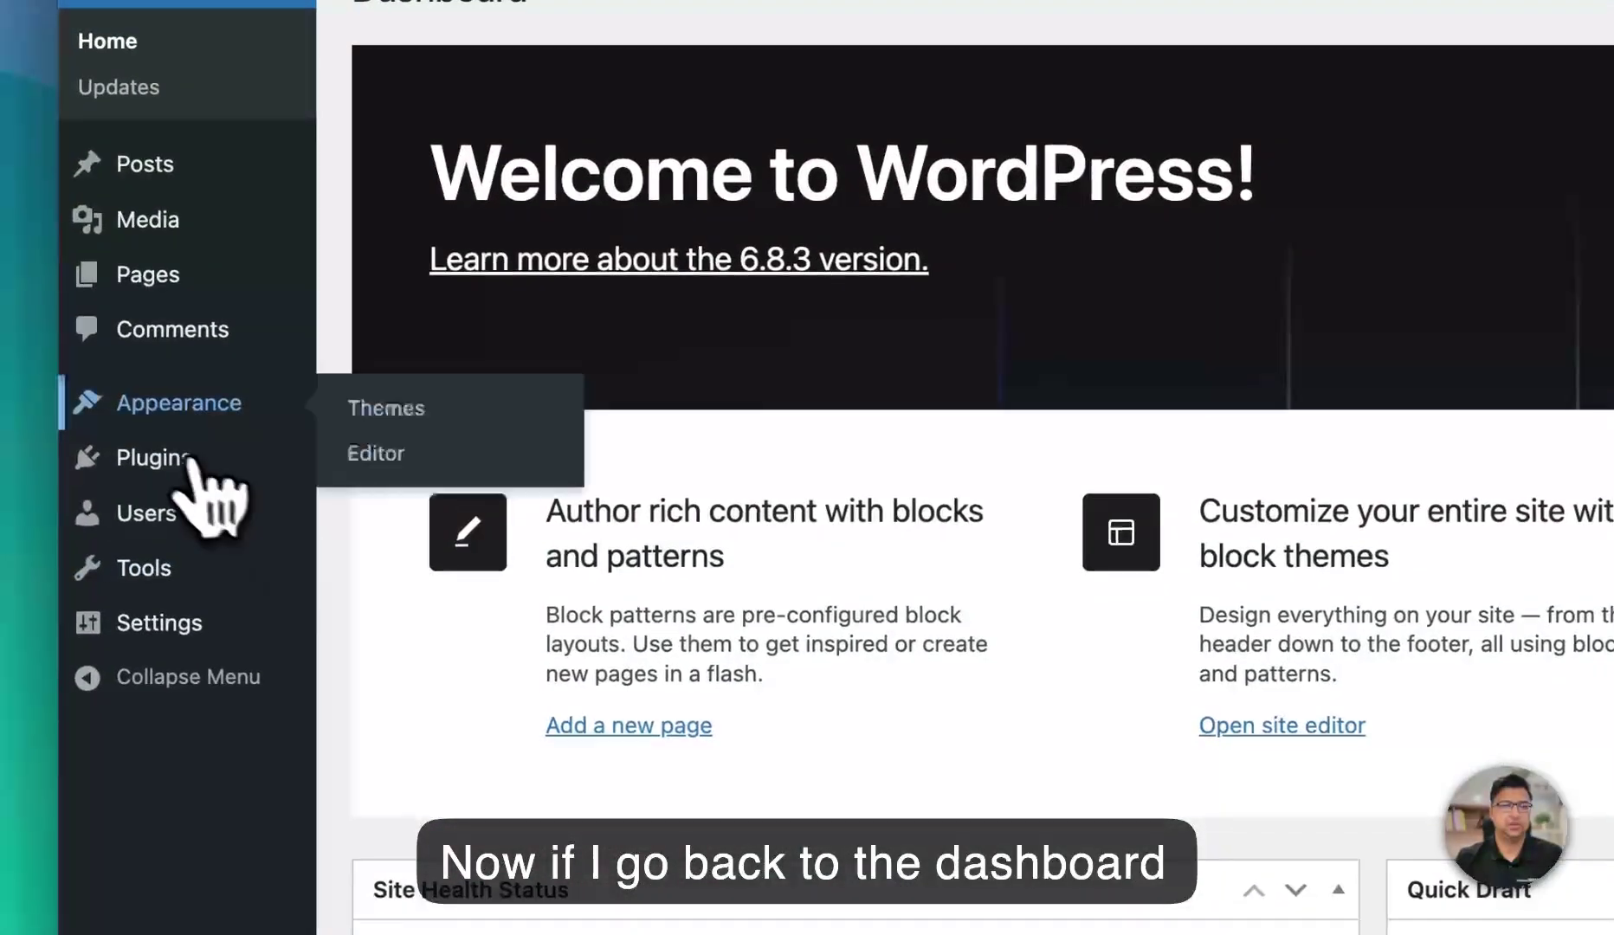
mouse_move(106, 700)
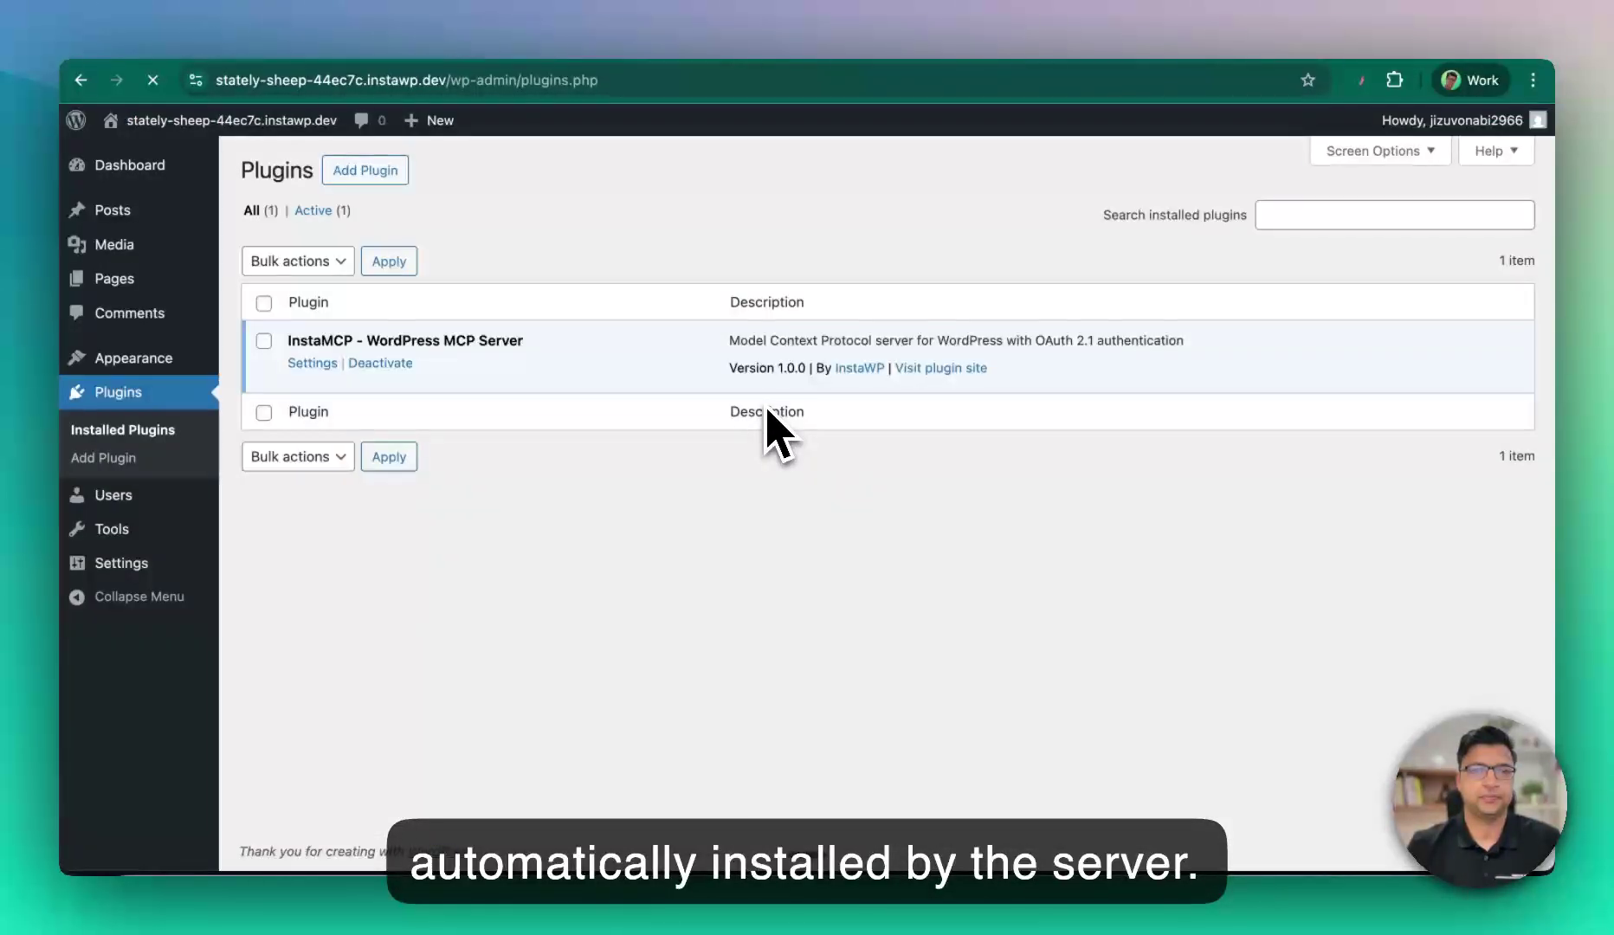
mouse_move(122, 563)
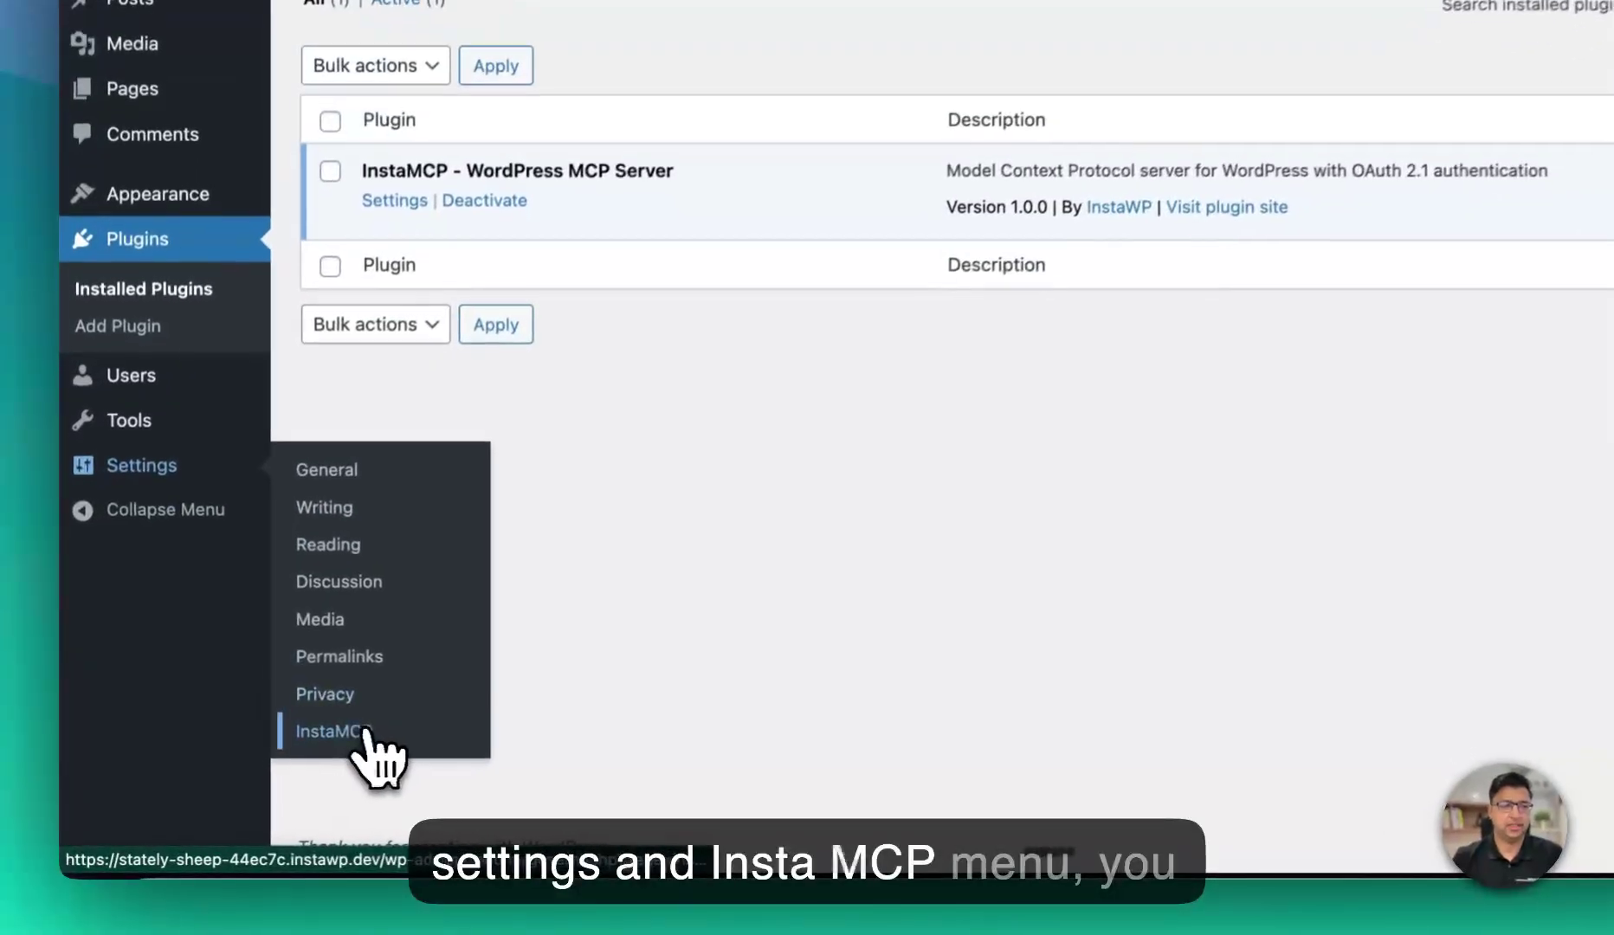
left_click(277, 768)
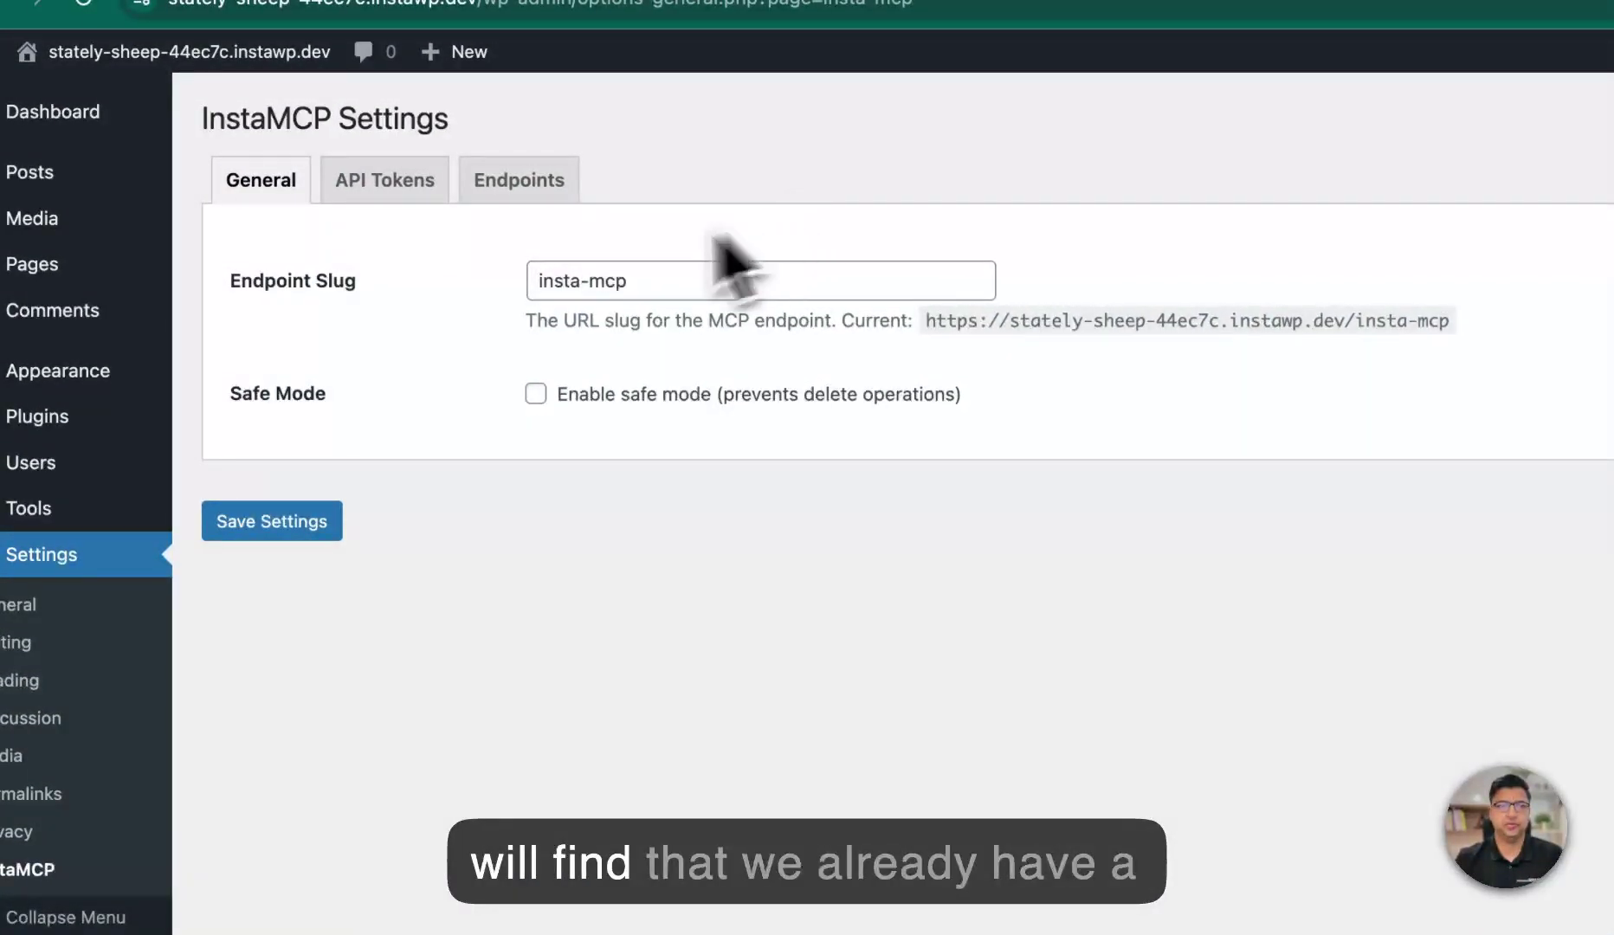
left_click(384, 181)
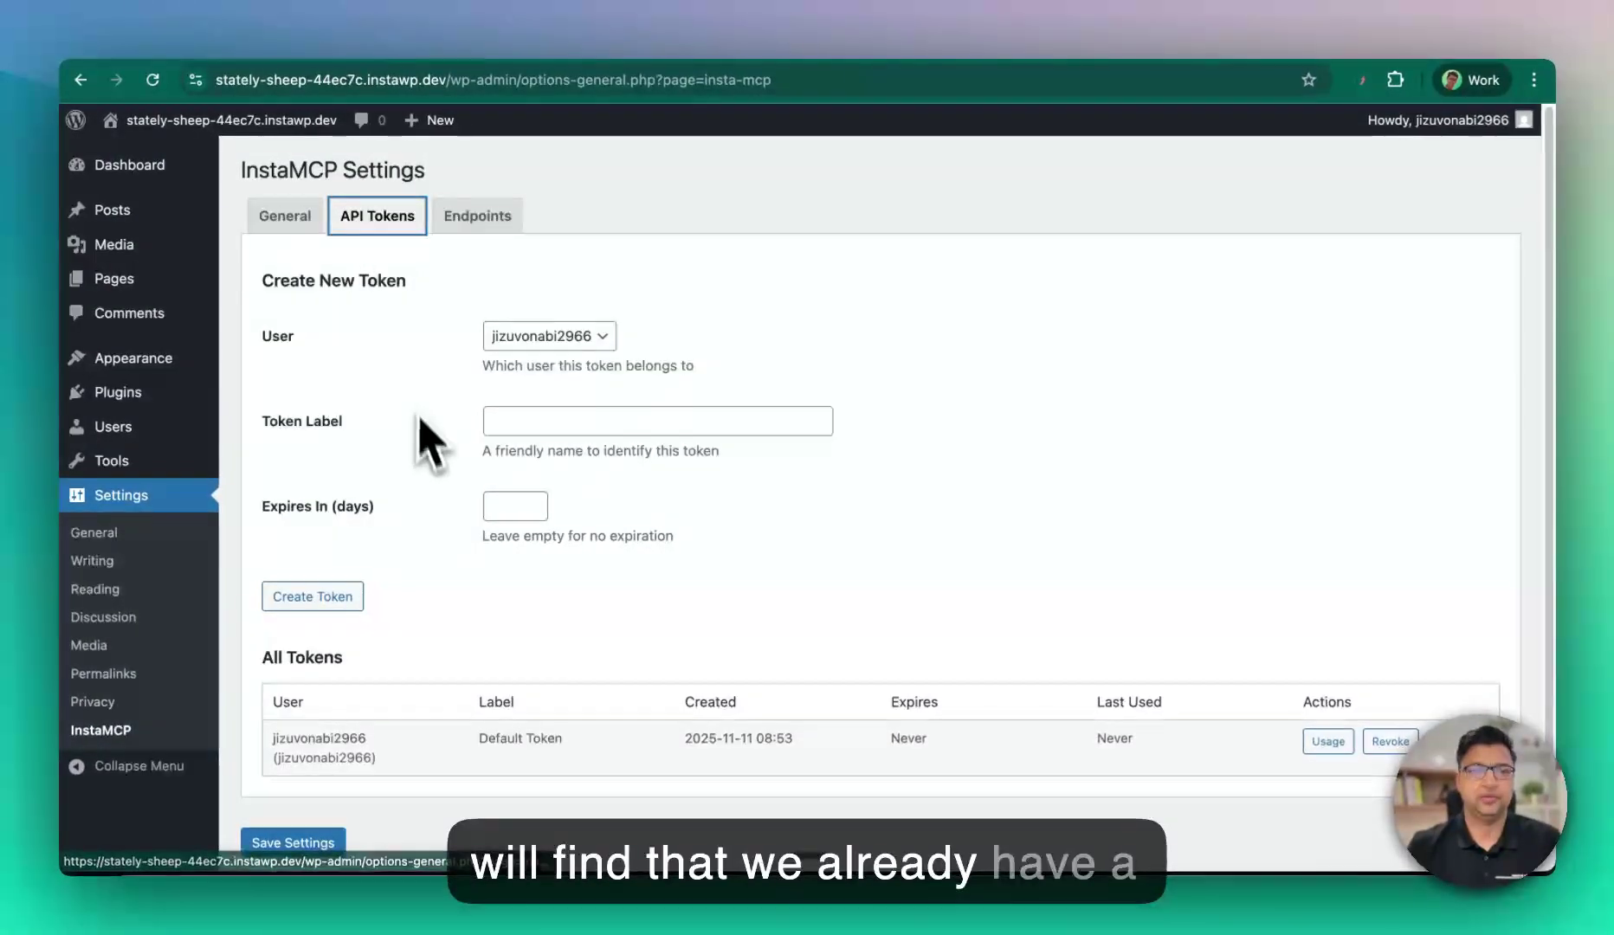
scroll(428, 442, "down", 2)
scroll(433, 467, "up", 2)
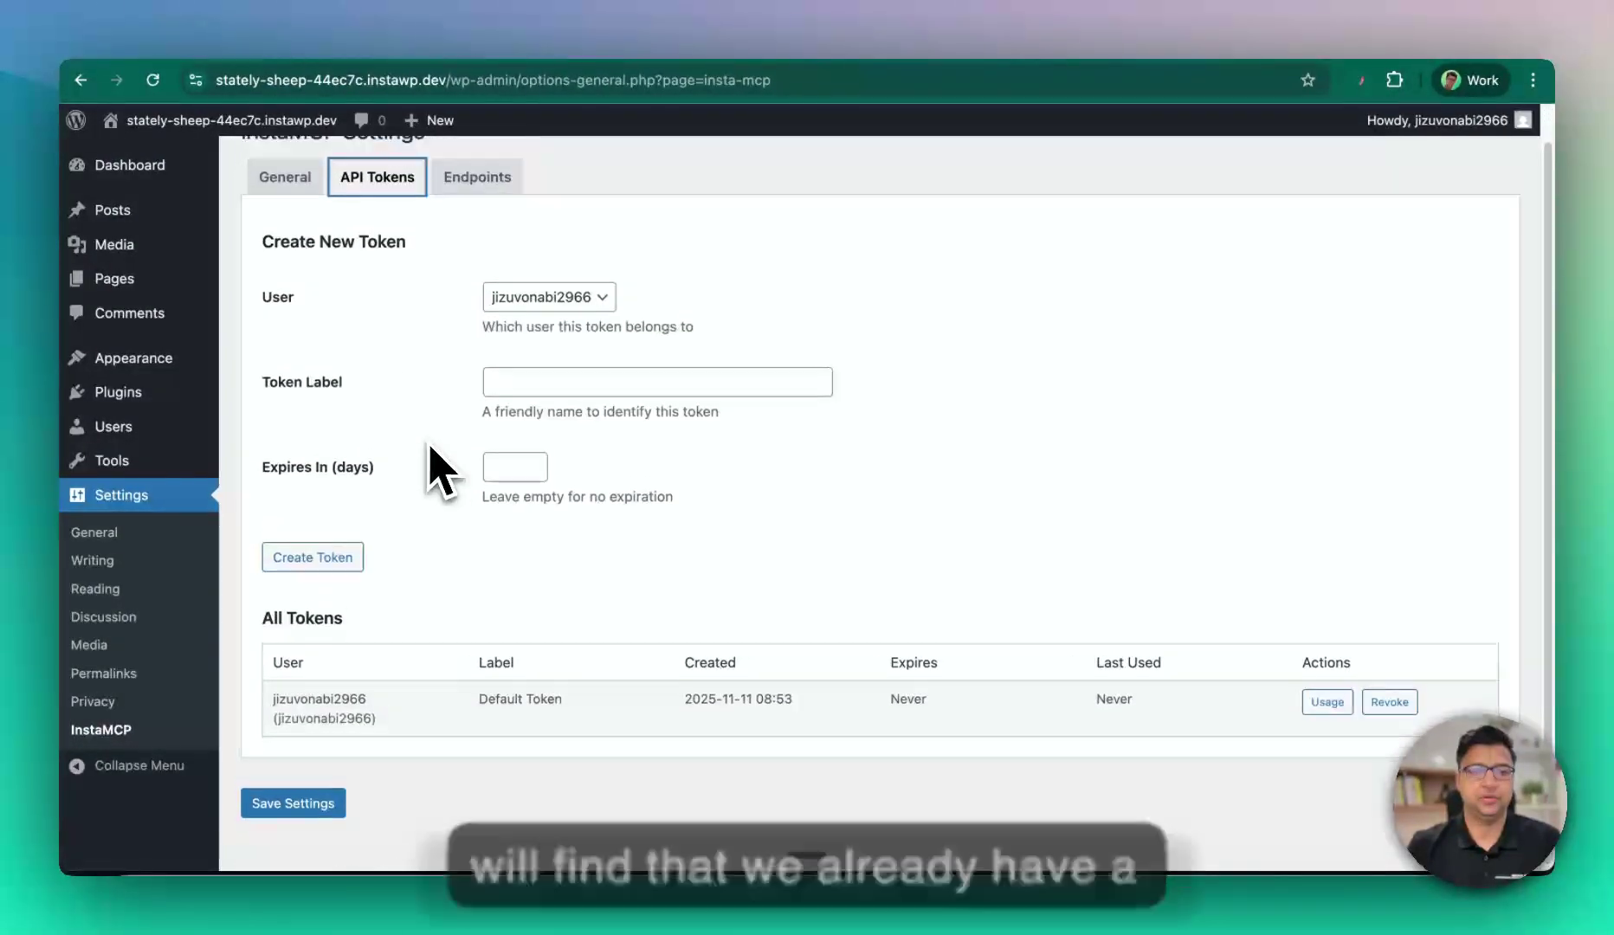
left_click(294, 218)
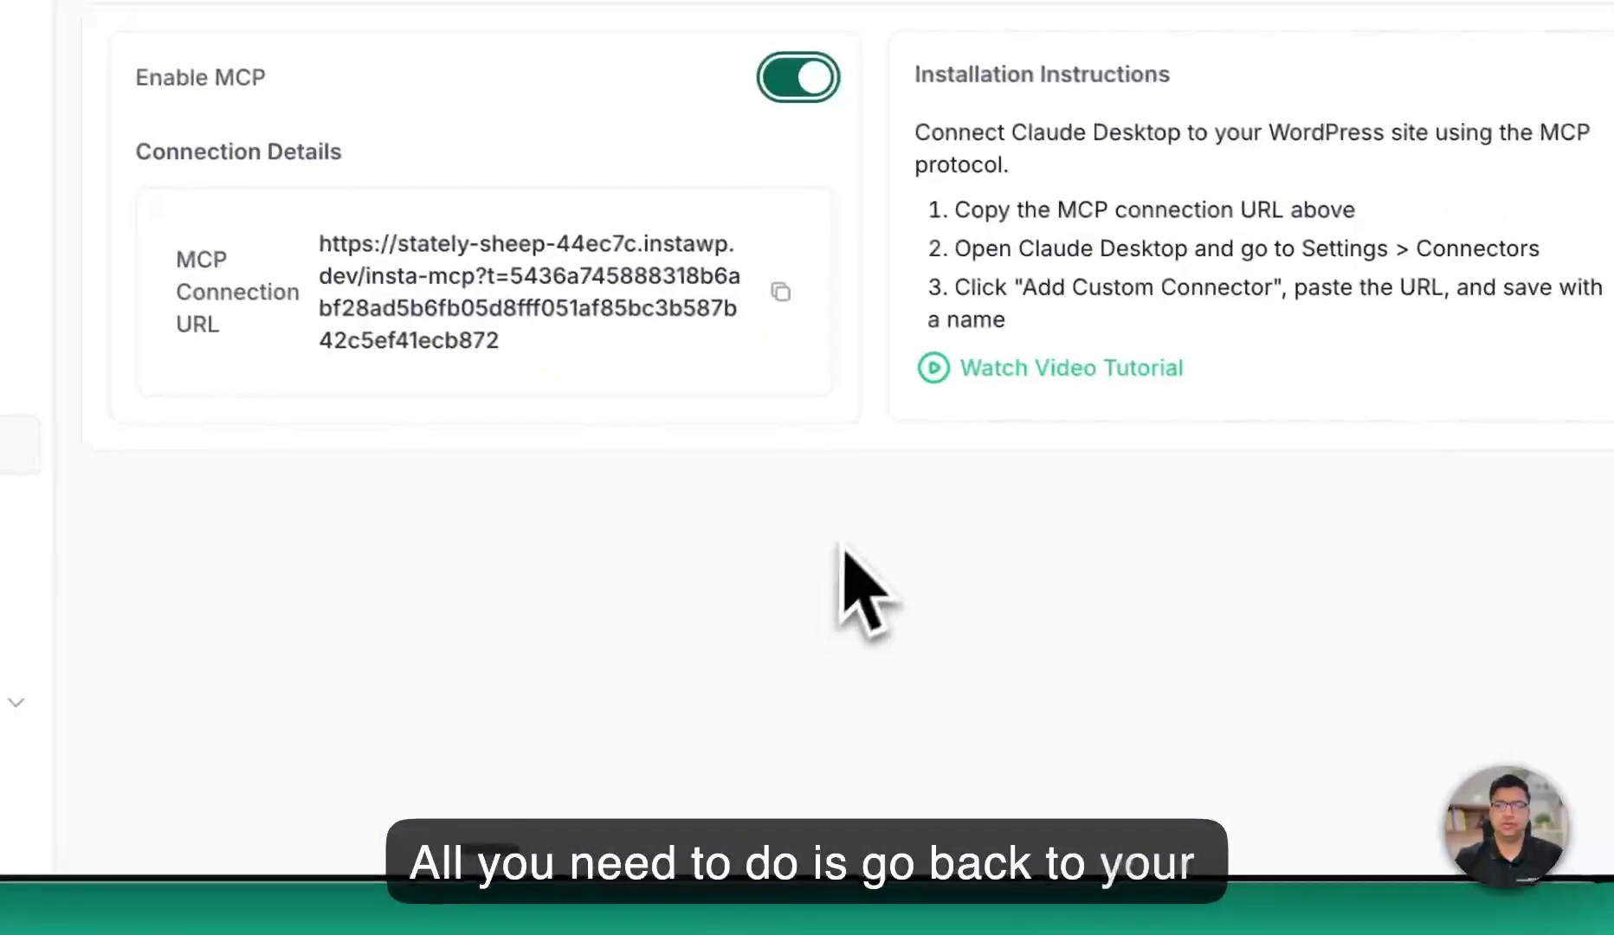
Copy the site's MCP connection URL, then switch to Claude Desktop and show its Connectors settings
left_click(780, 292)
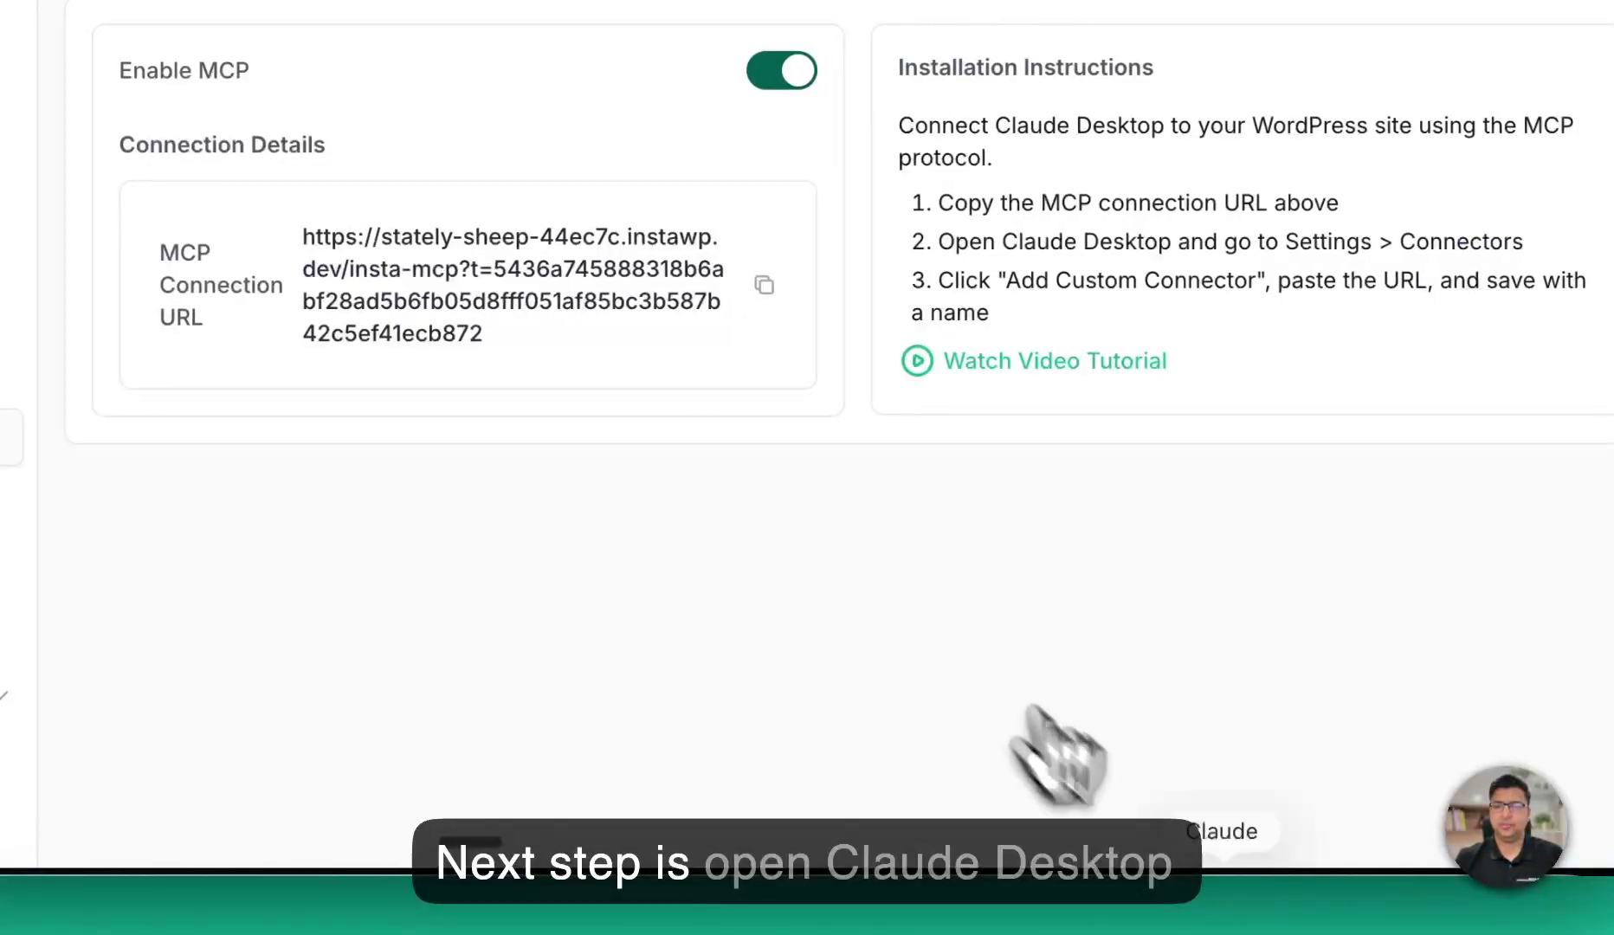
left_click(1220, 905)
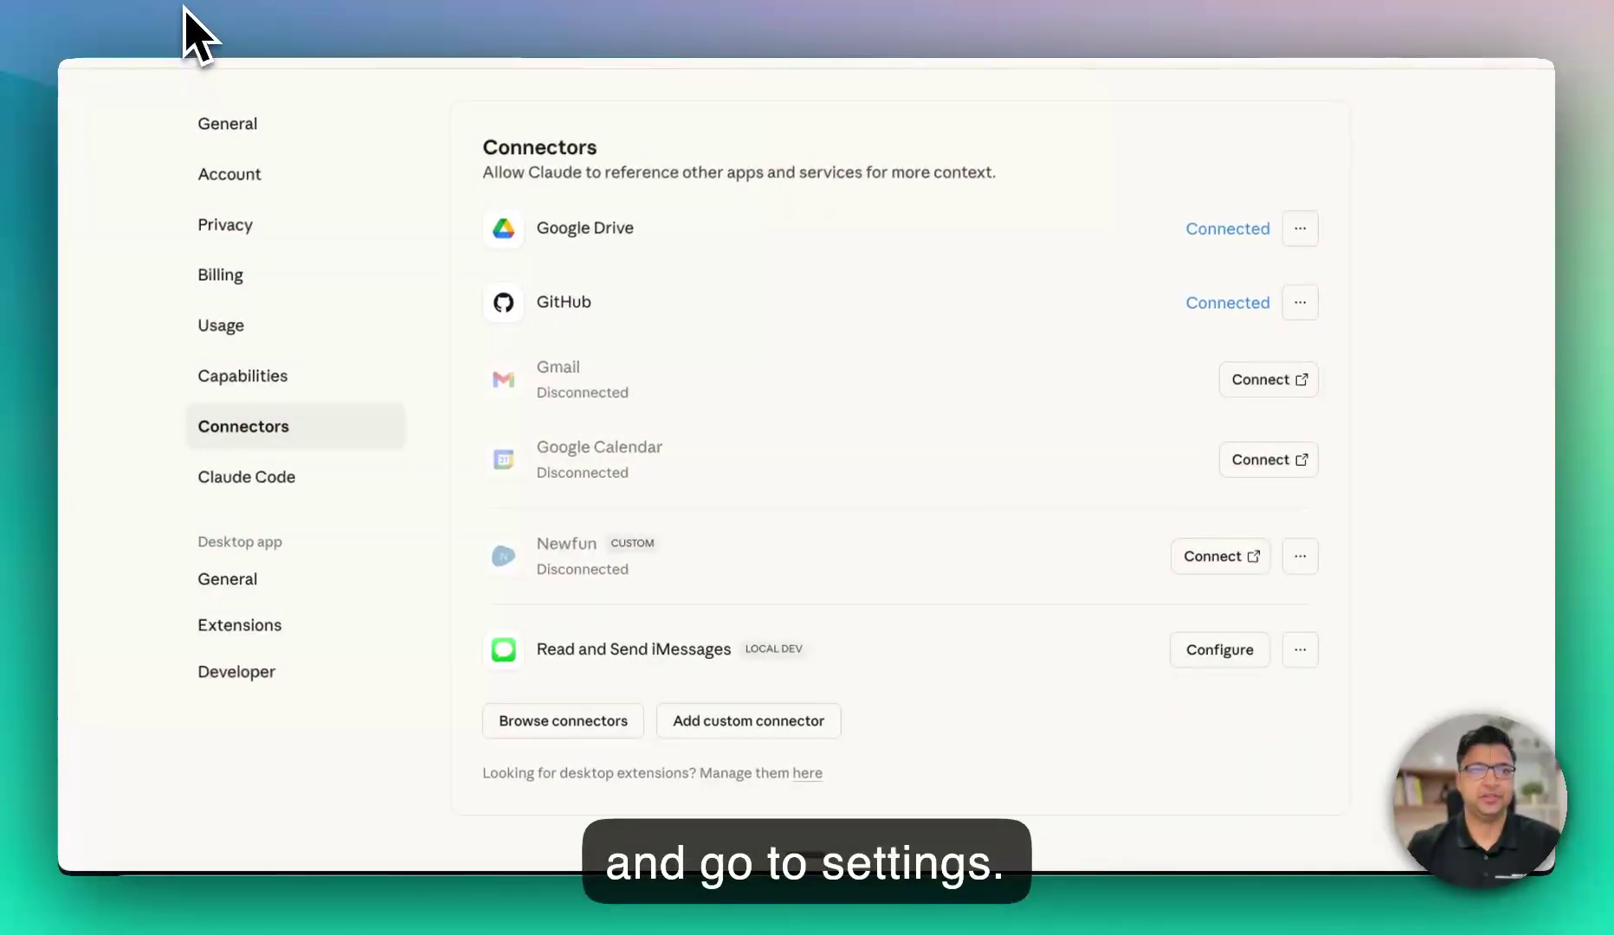
left_click(151, 9)
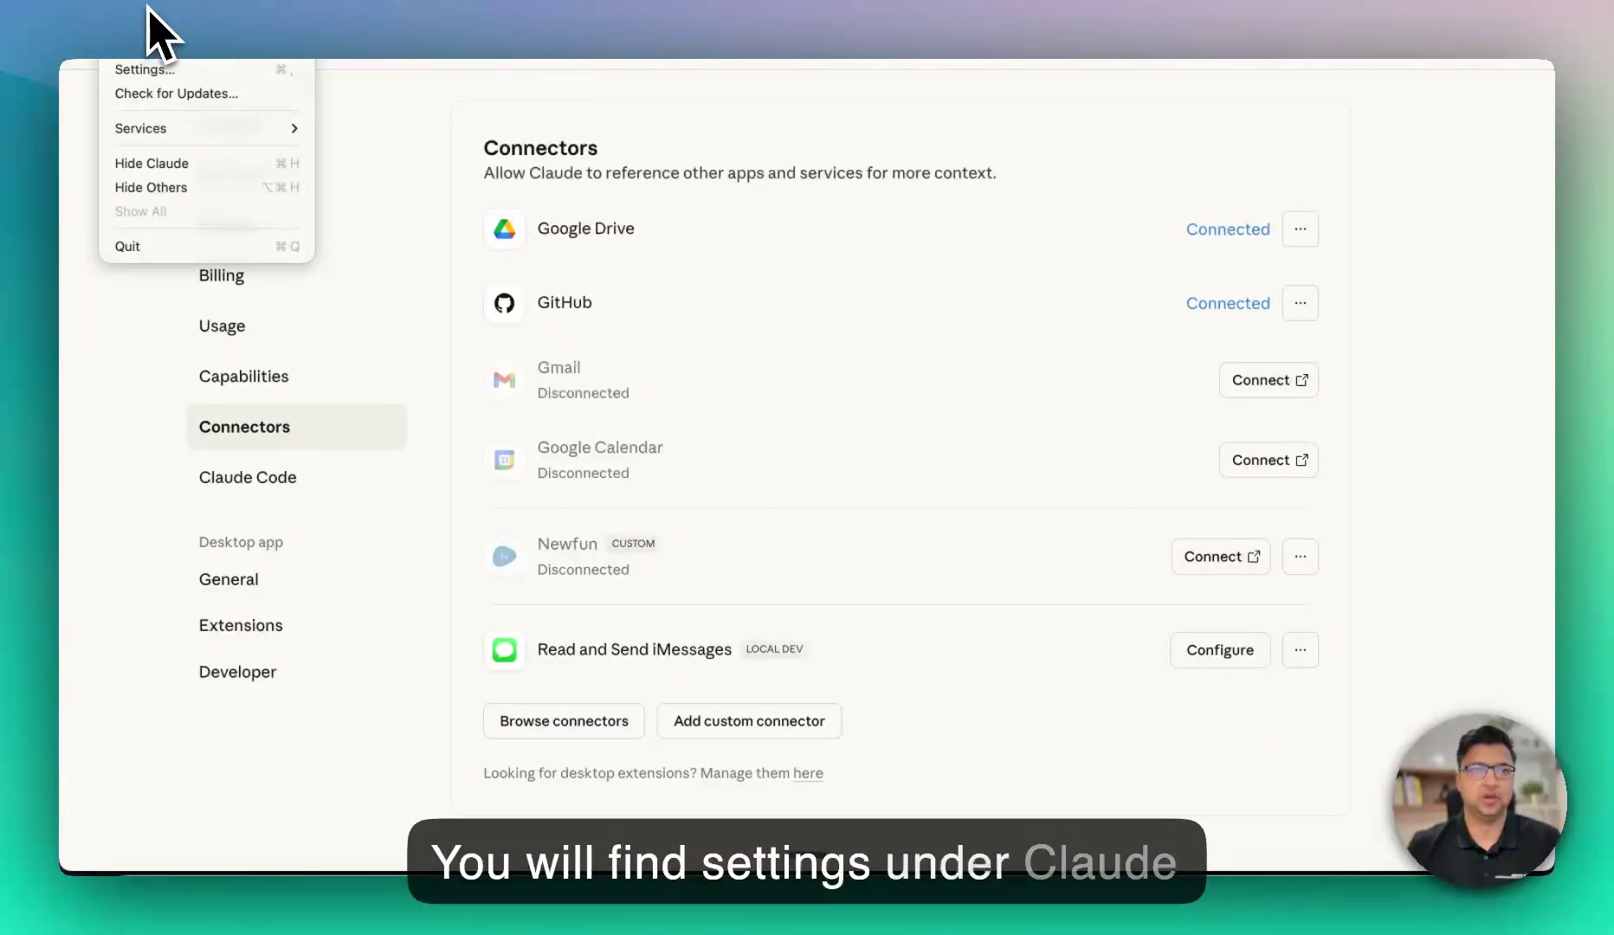
left_click(159, 69)
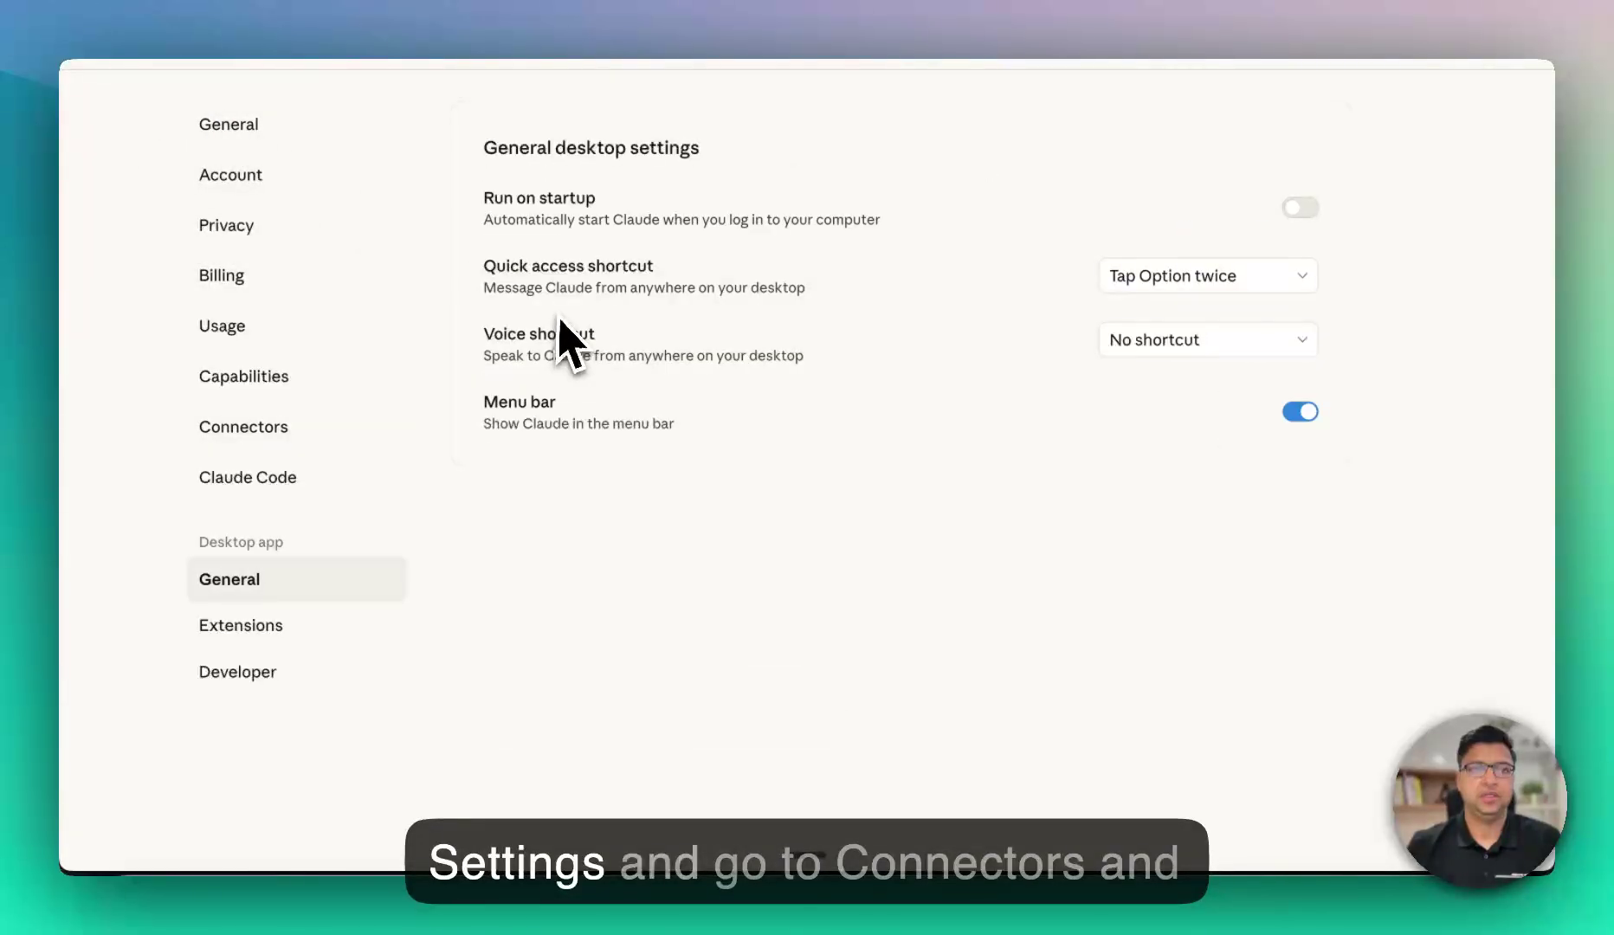
left_click(253, 433)
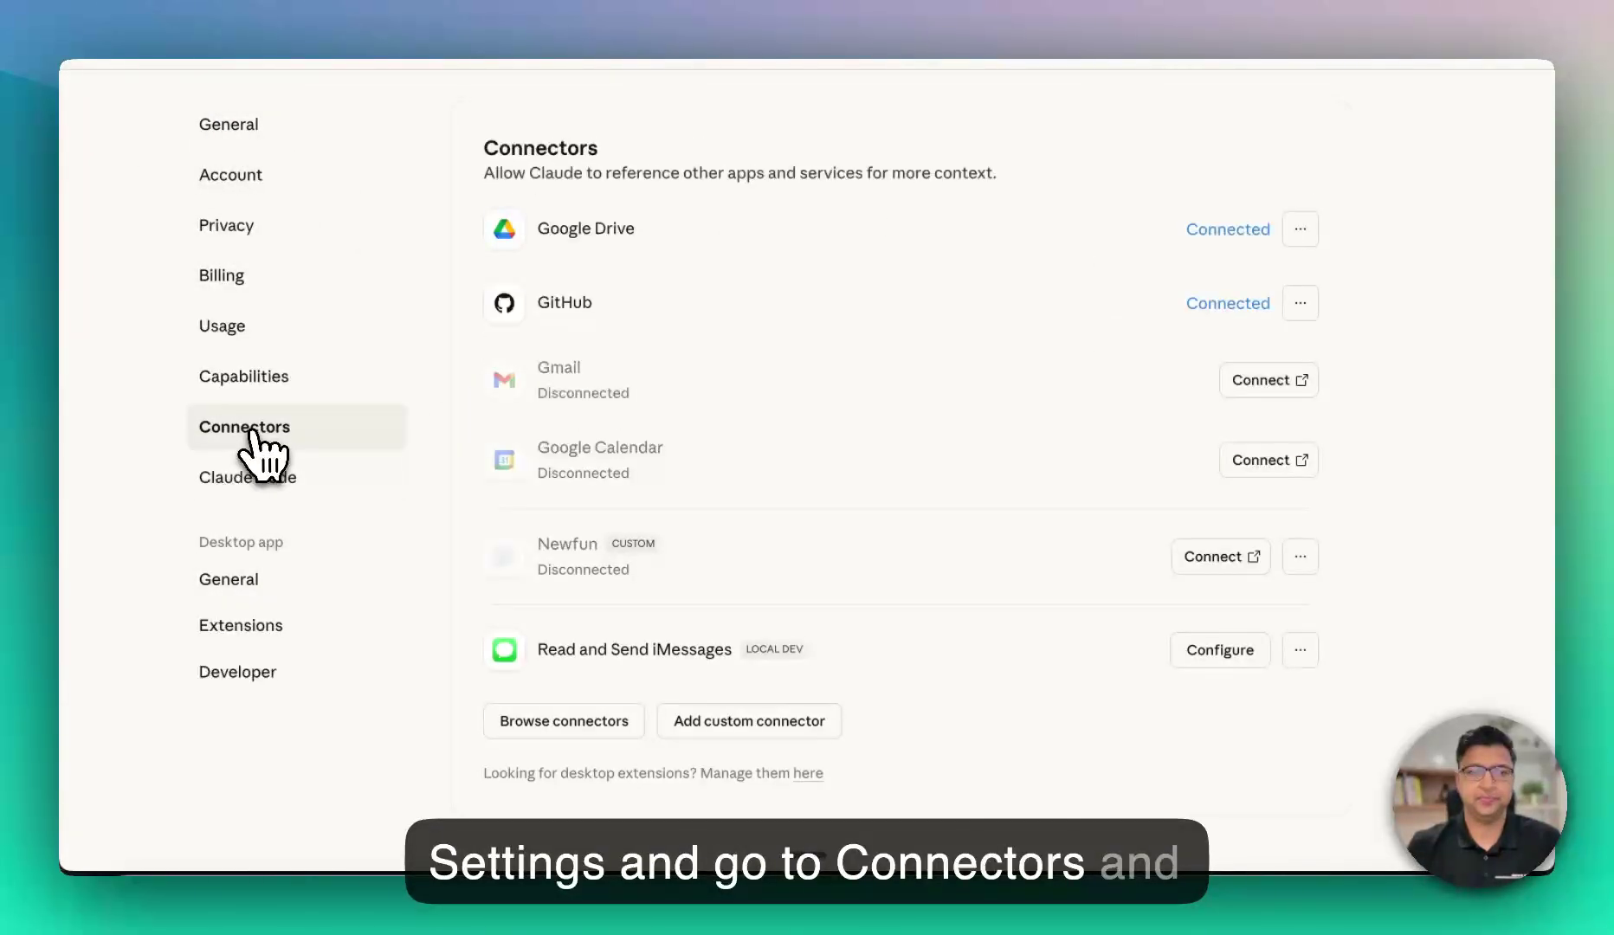
Add a custom connector named Stately WP Site, using the copied tokenized URL as the remote MCP server URL
left_click(747, 730)
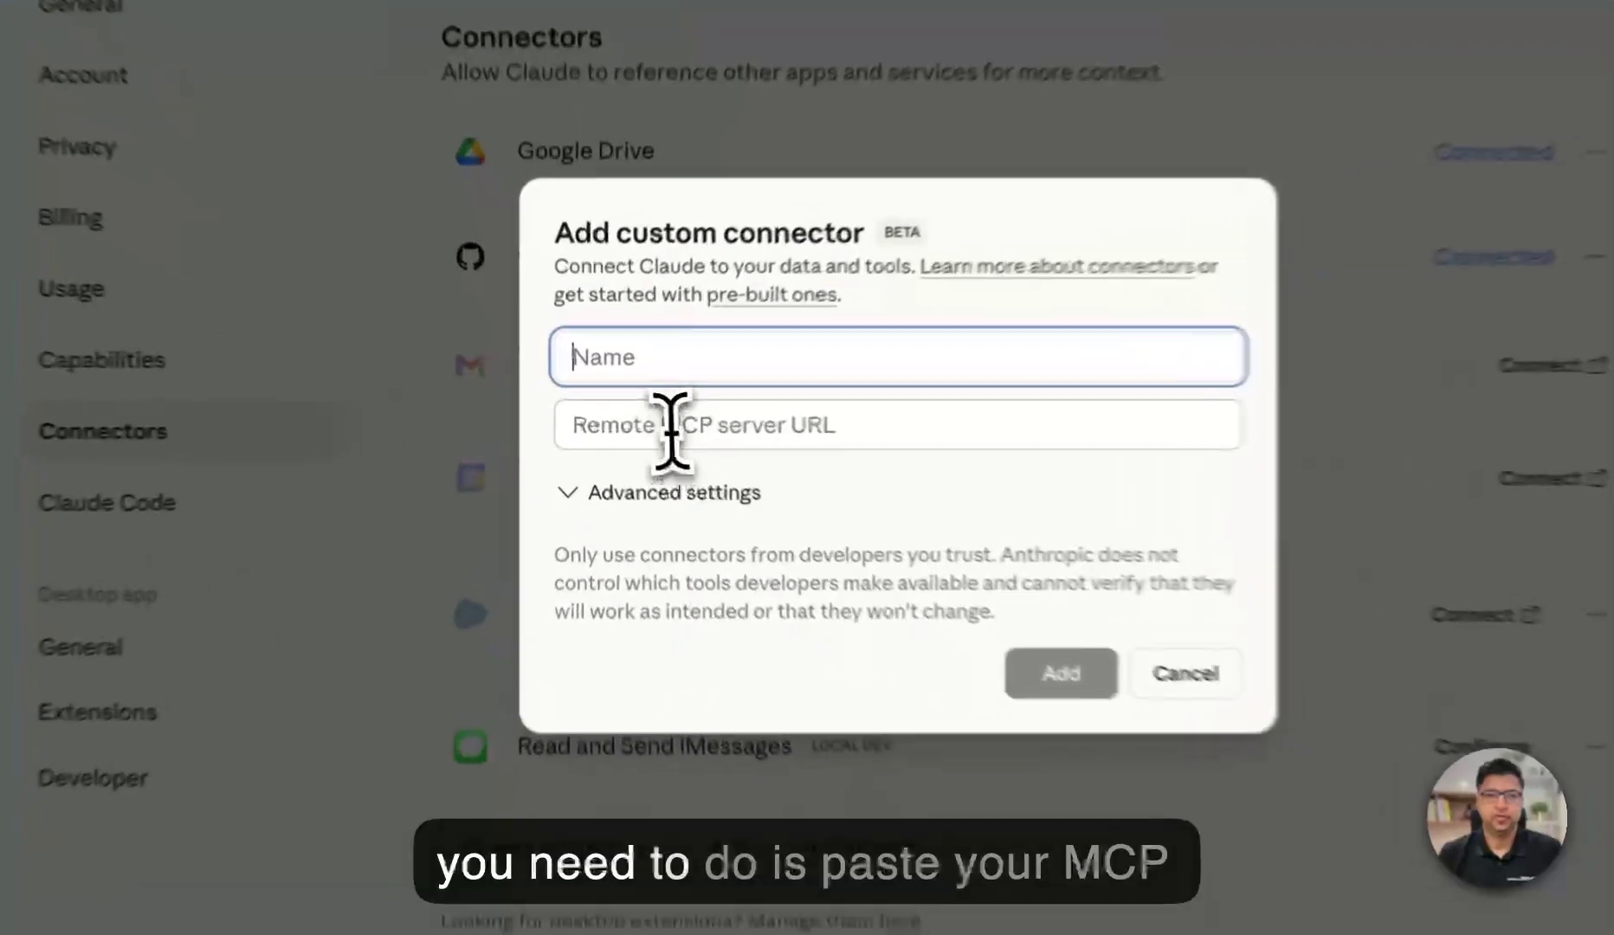
left_click(639, 419)
key("ctrl+v")
left_click(715, 357)
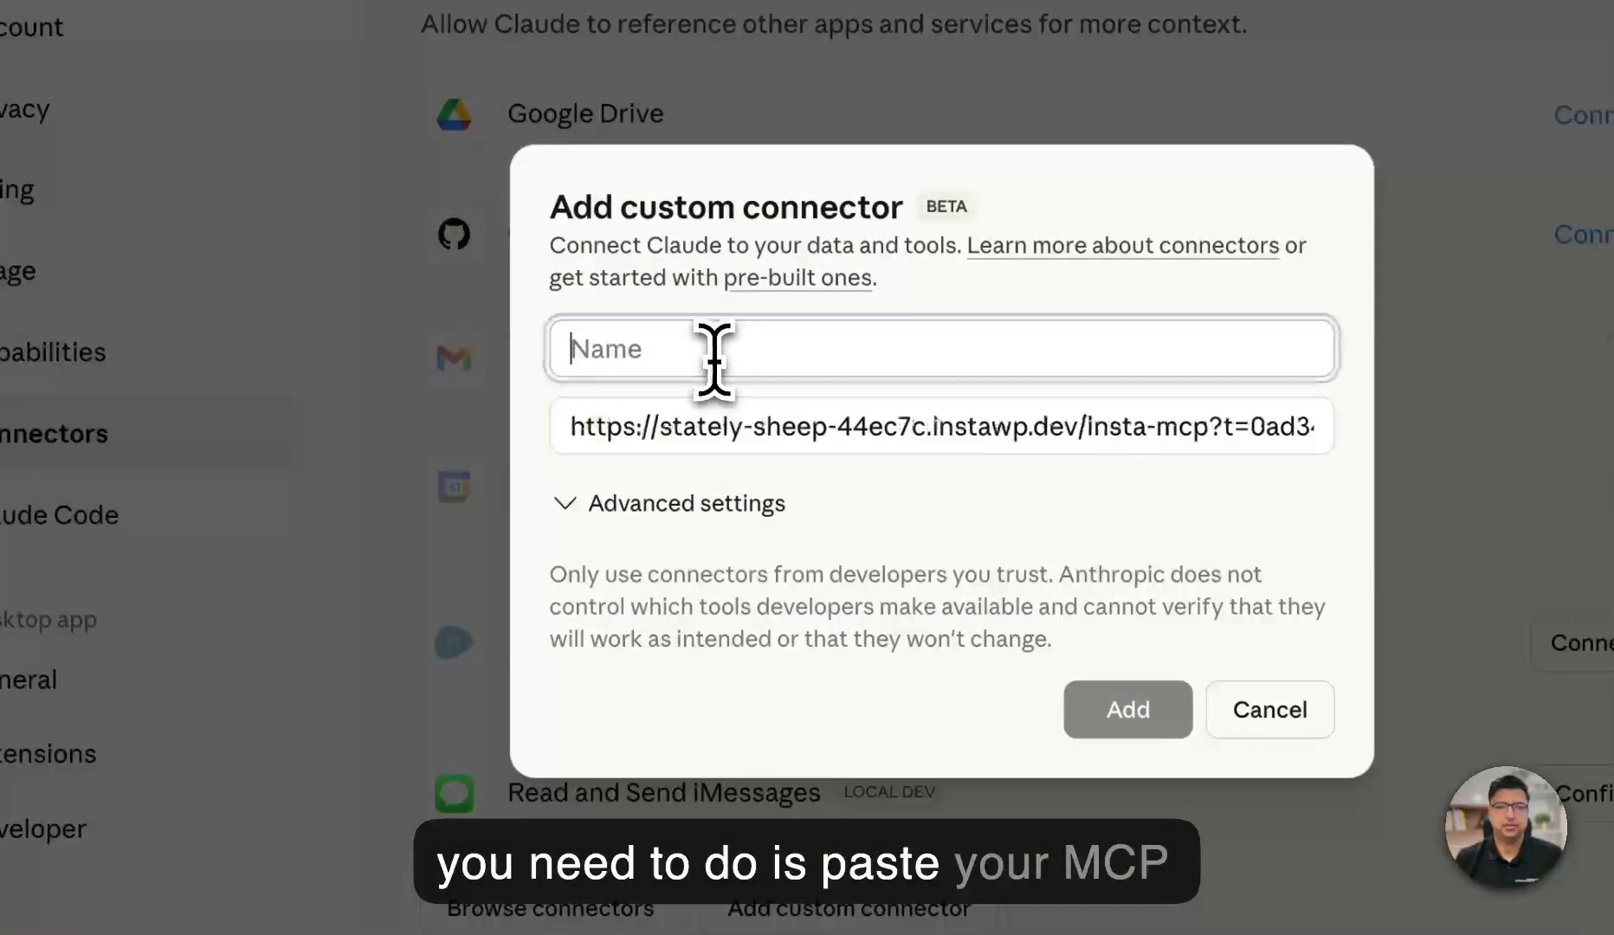
type("Ste")
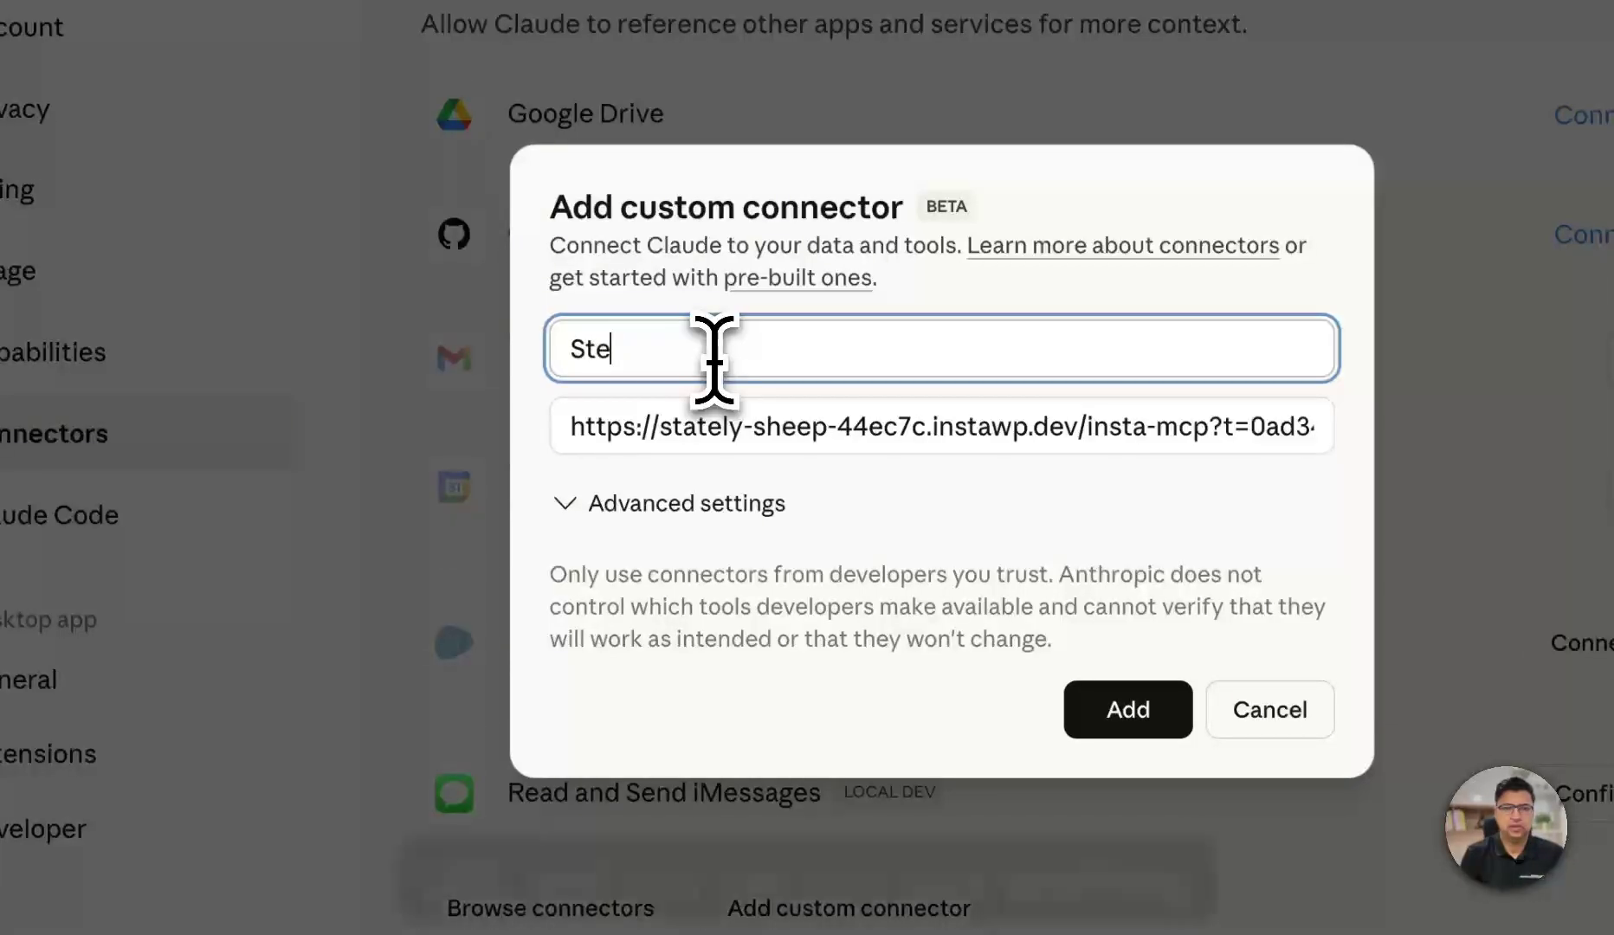
key("BackSpace")
type("ately WP Site")
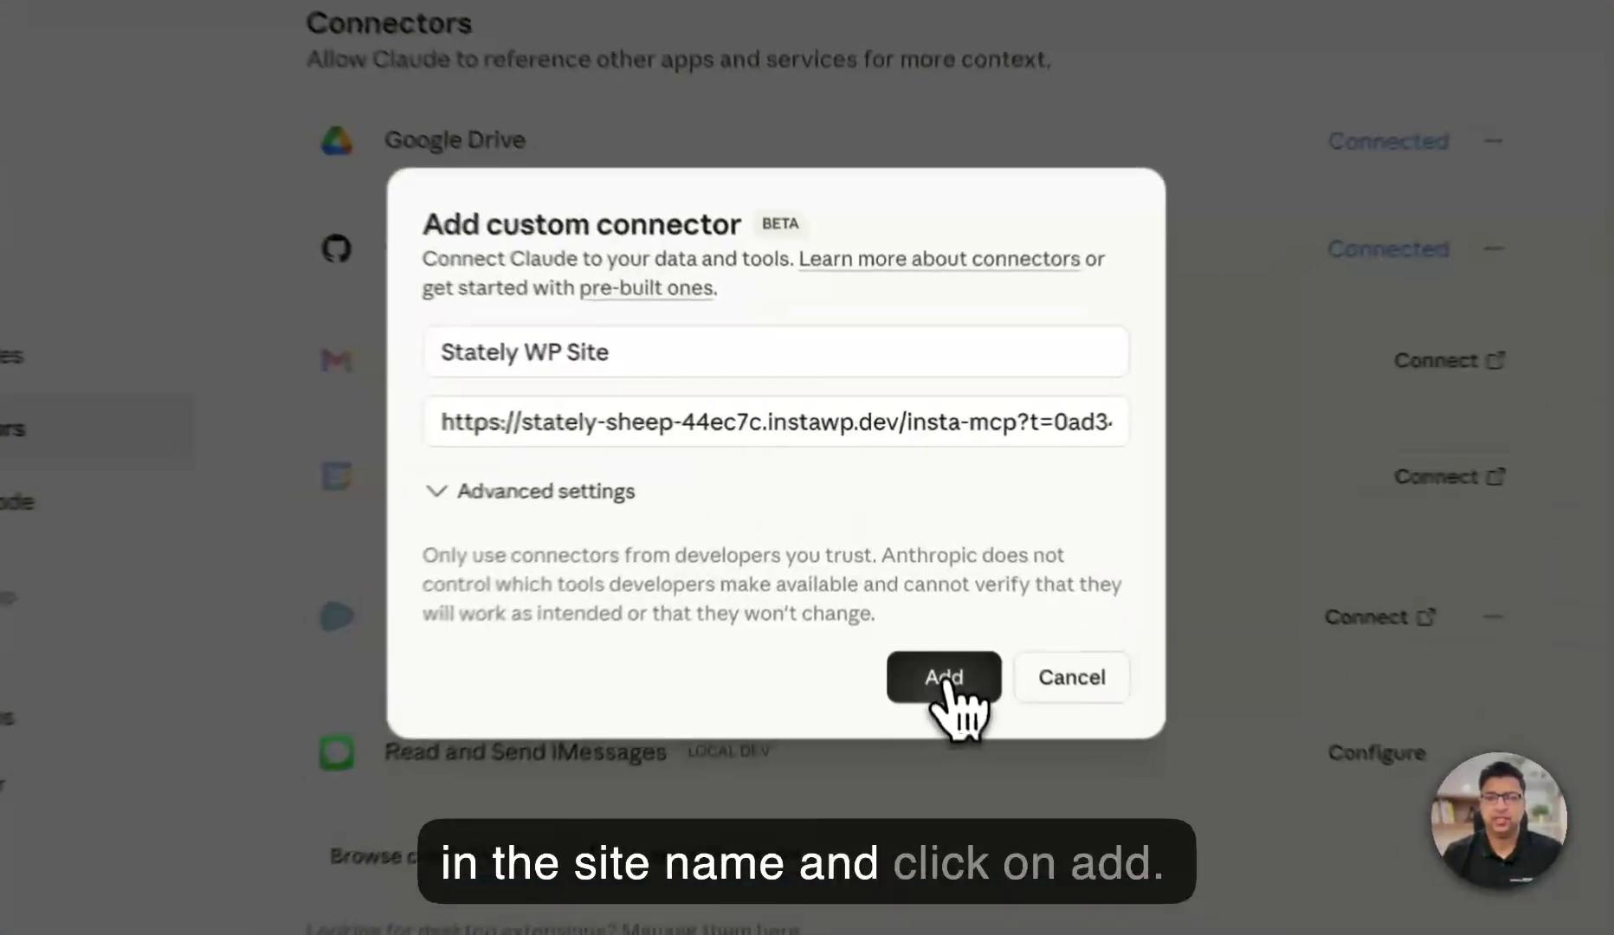
left_click(921, 597)
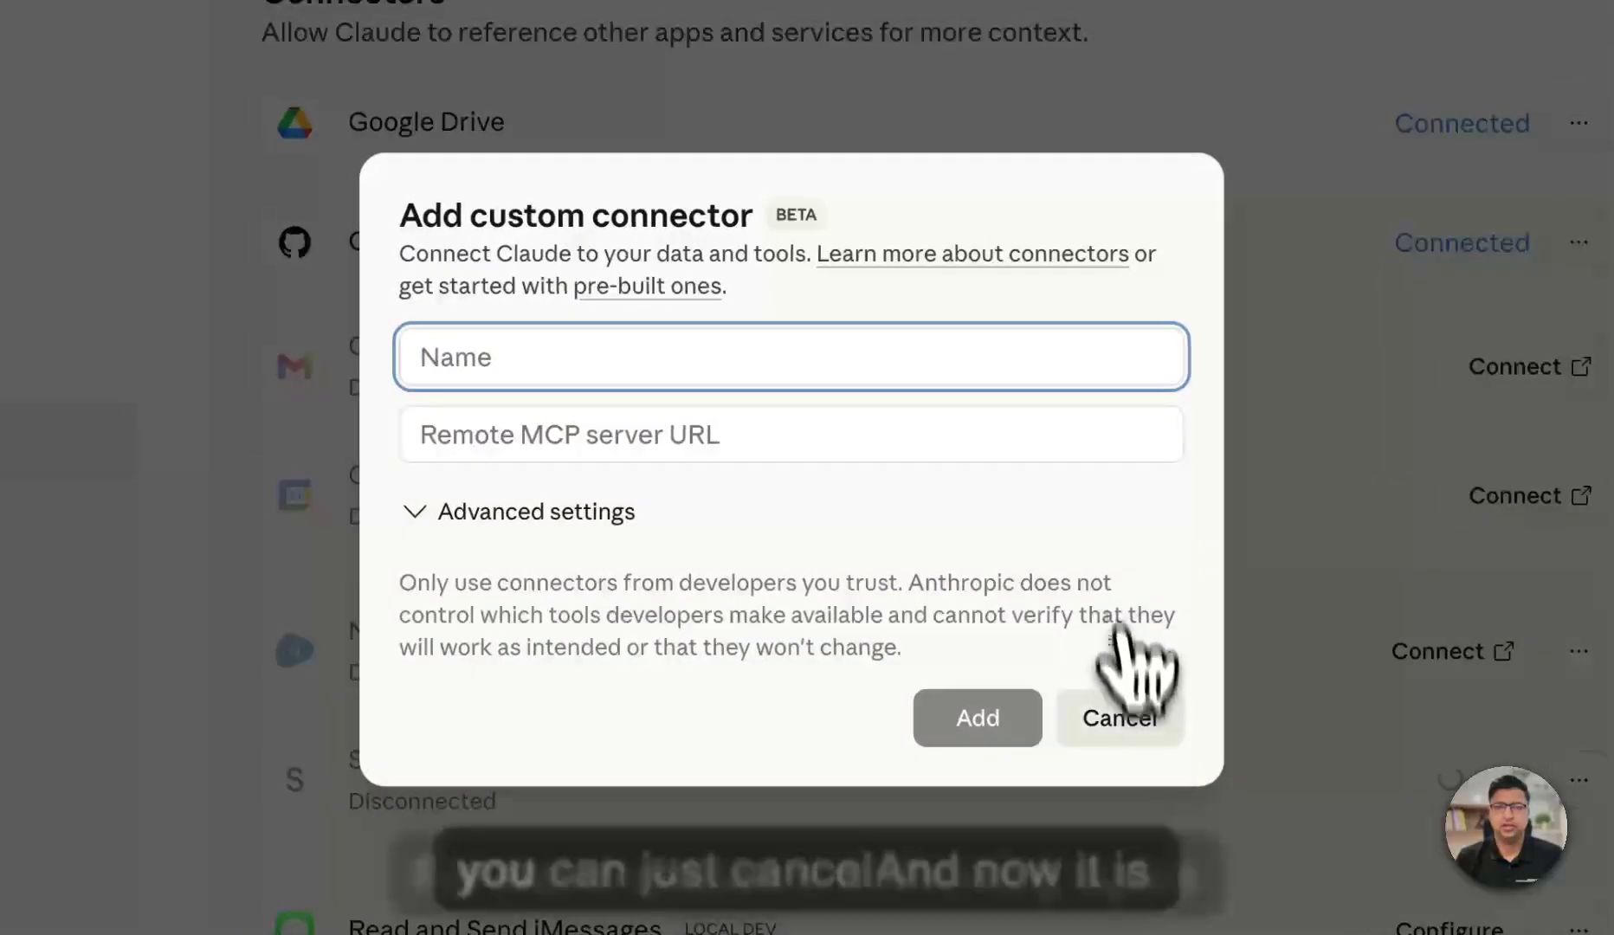
left_click(1121, 717)
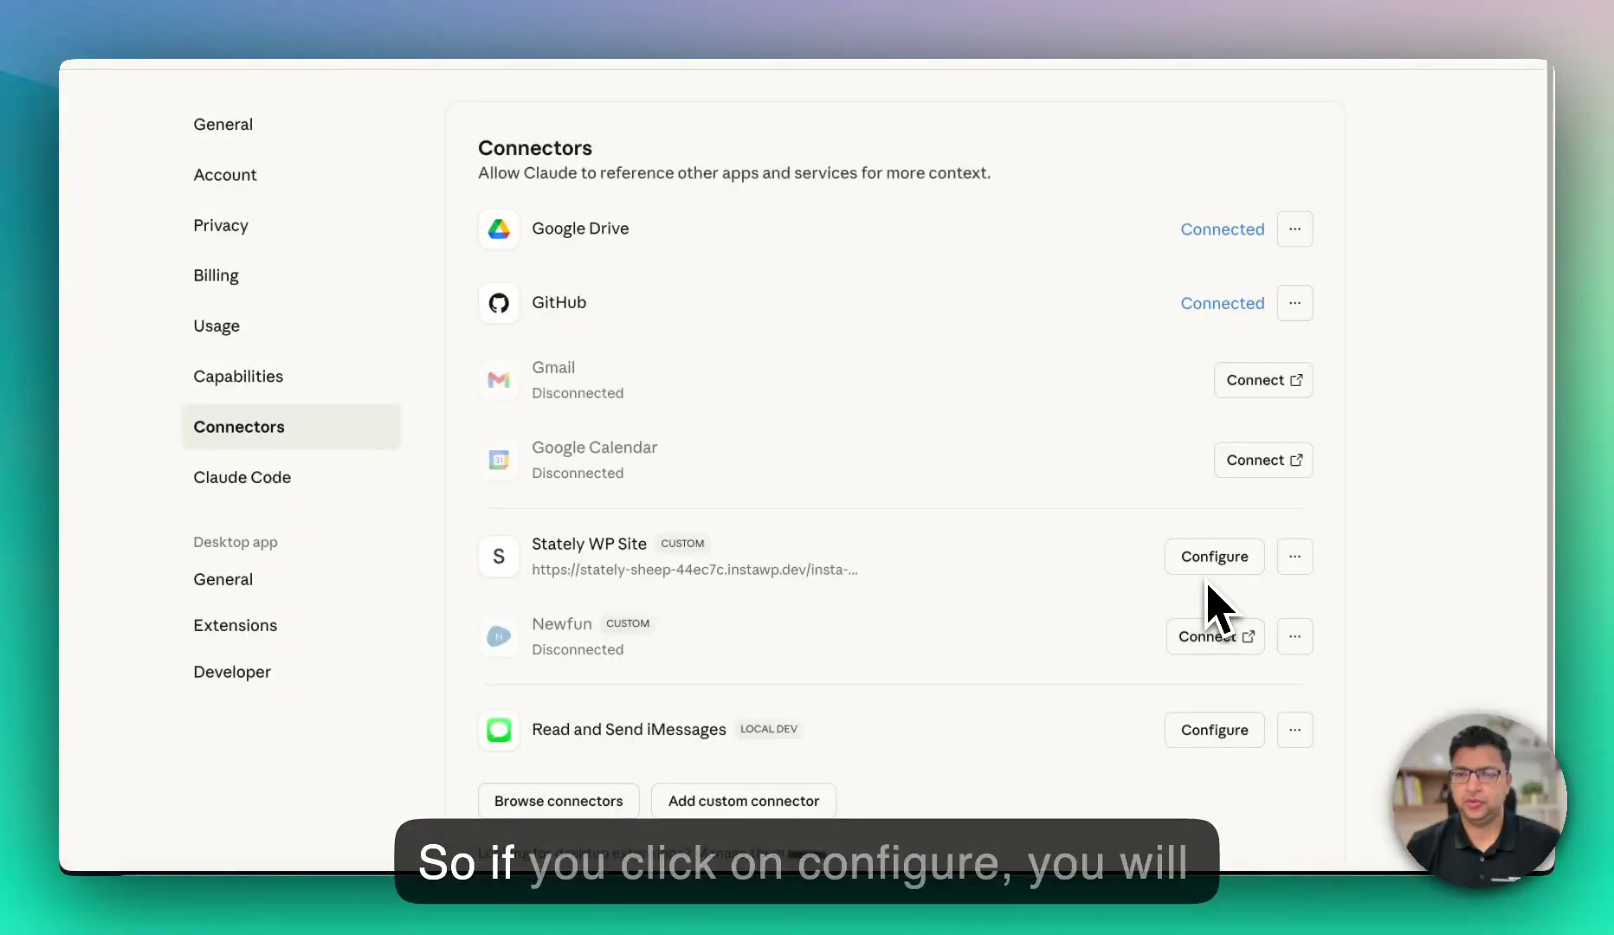
Examine the tool permissions of the Stately WP Site connector and return to the list of all connectors
left_click(1214, 556)
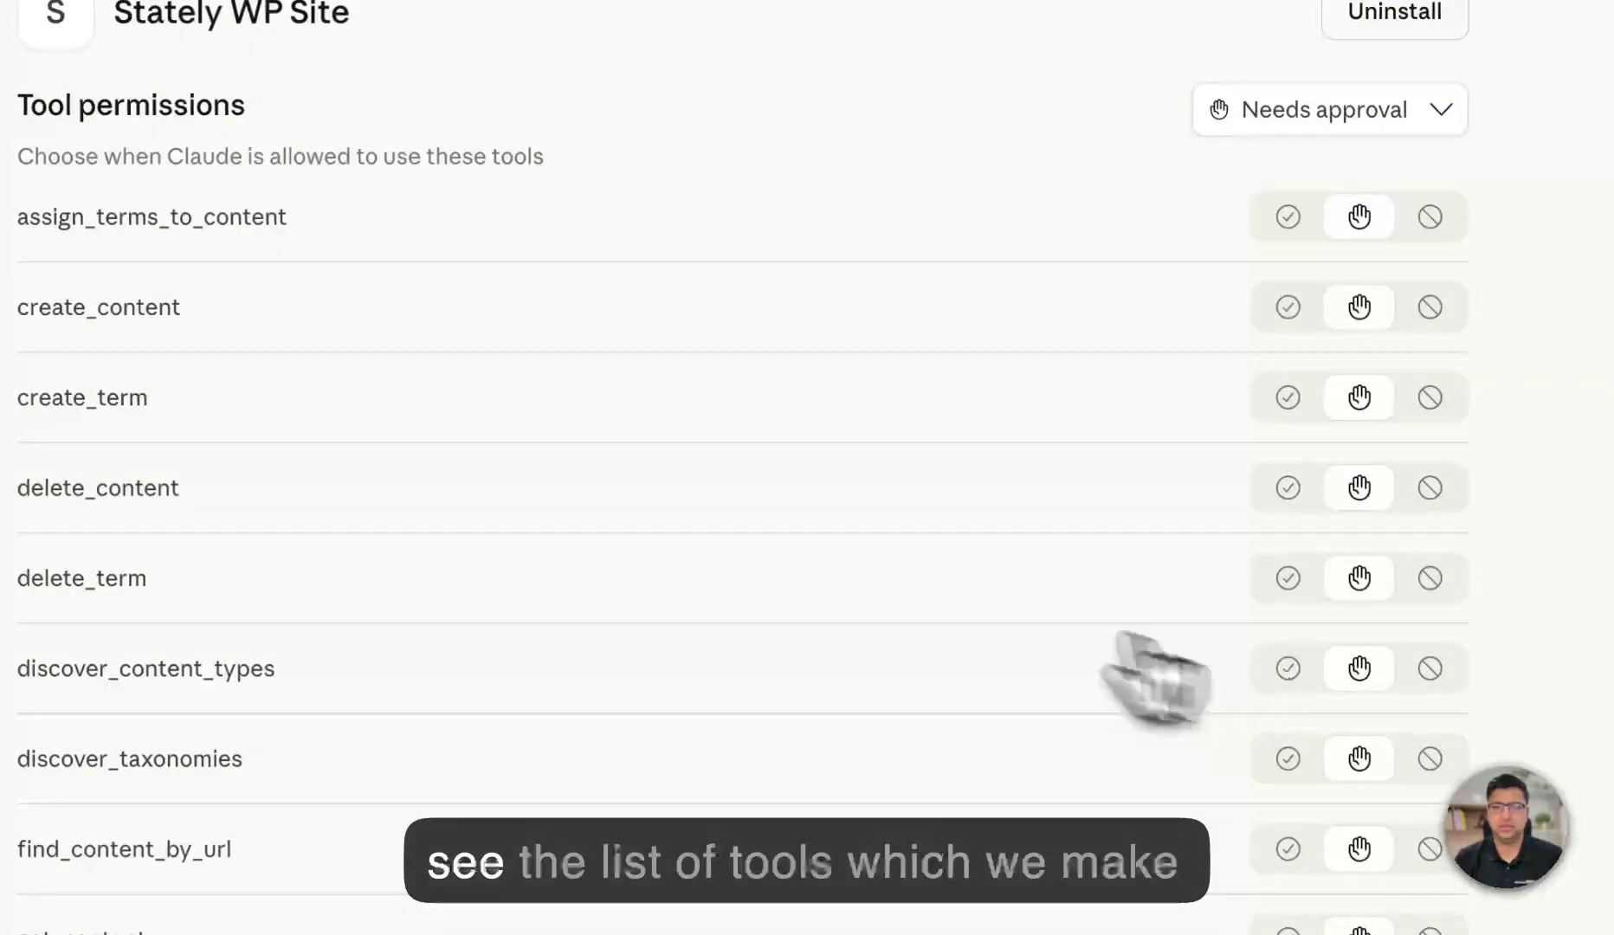
scroll(1046, 559, "down", 5)
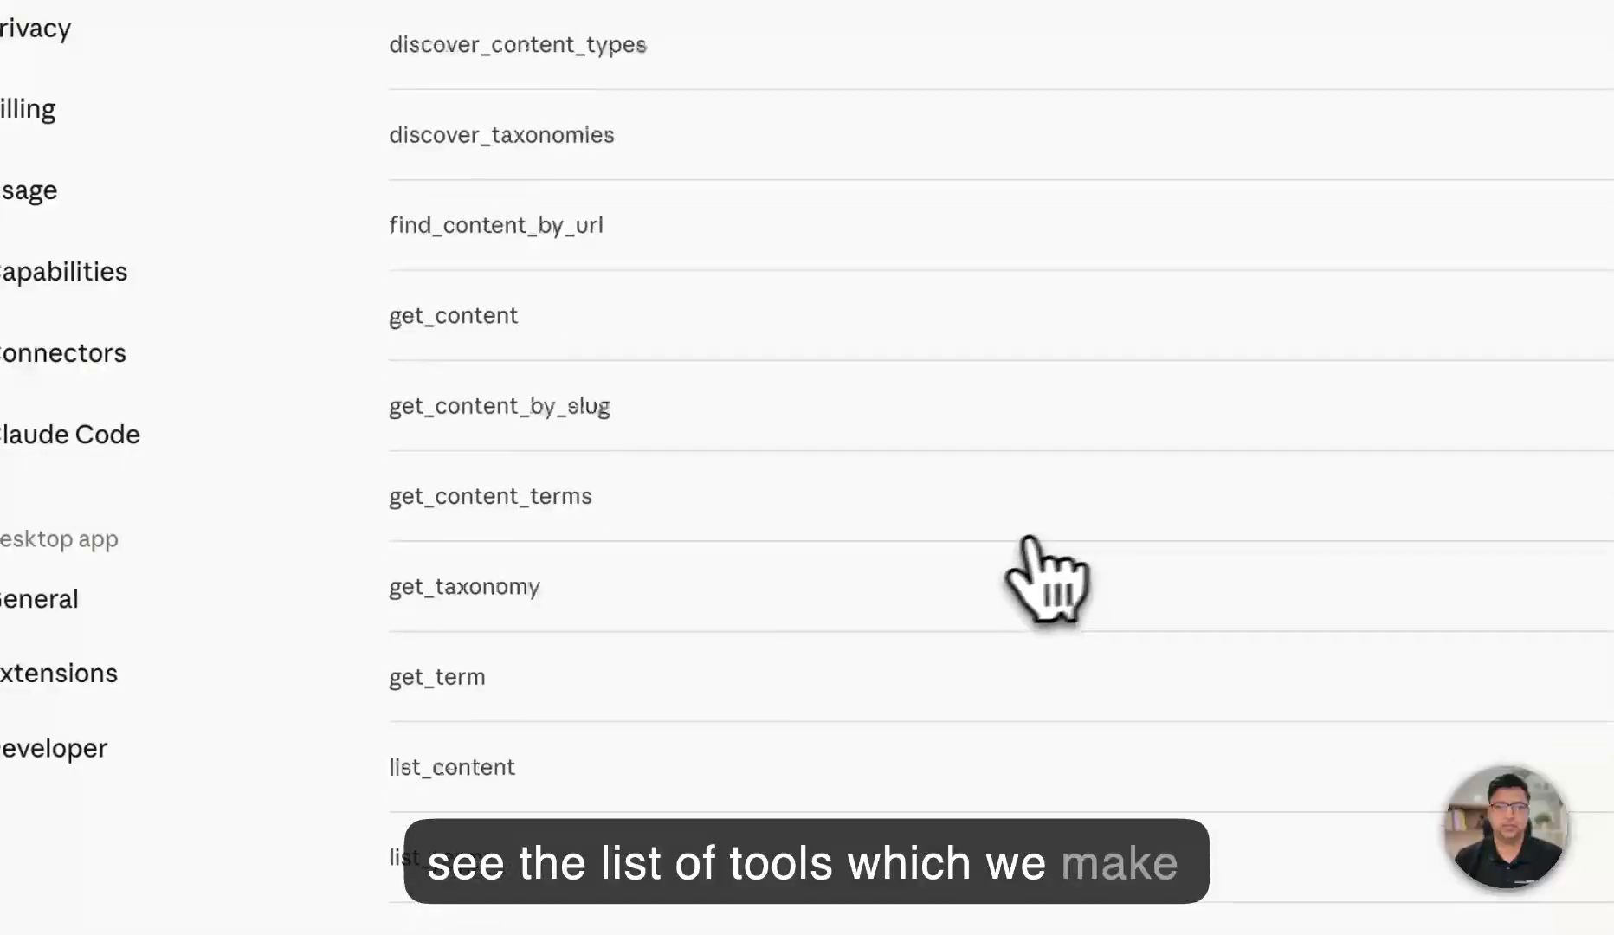
scroll(1045, 579, "down", 9)
scroll(1009, 597, "up", 14)
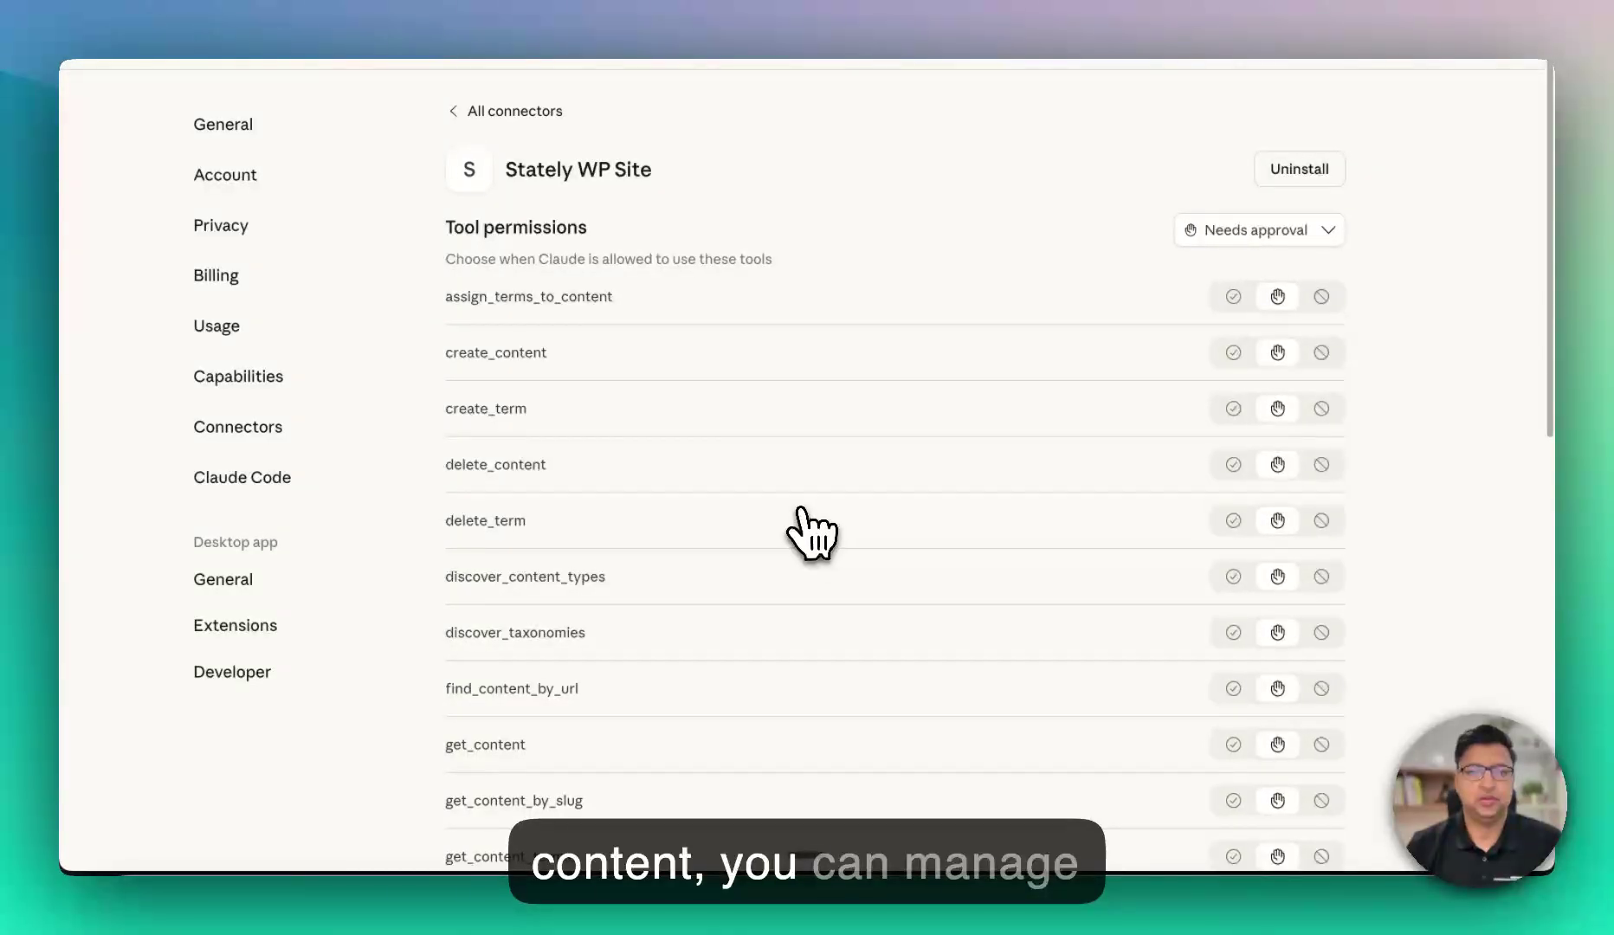
scroll(799, 509, "down", 3)
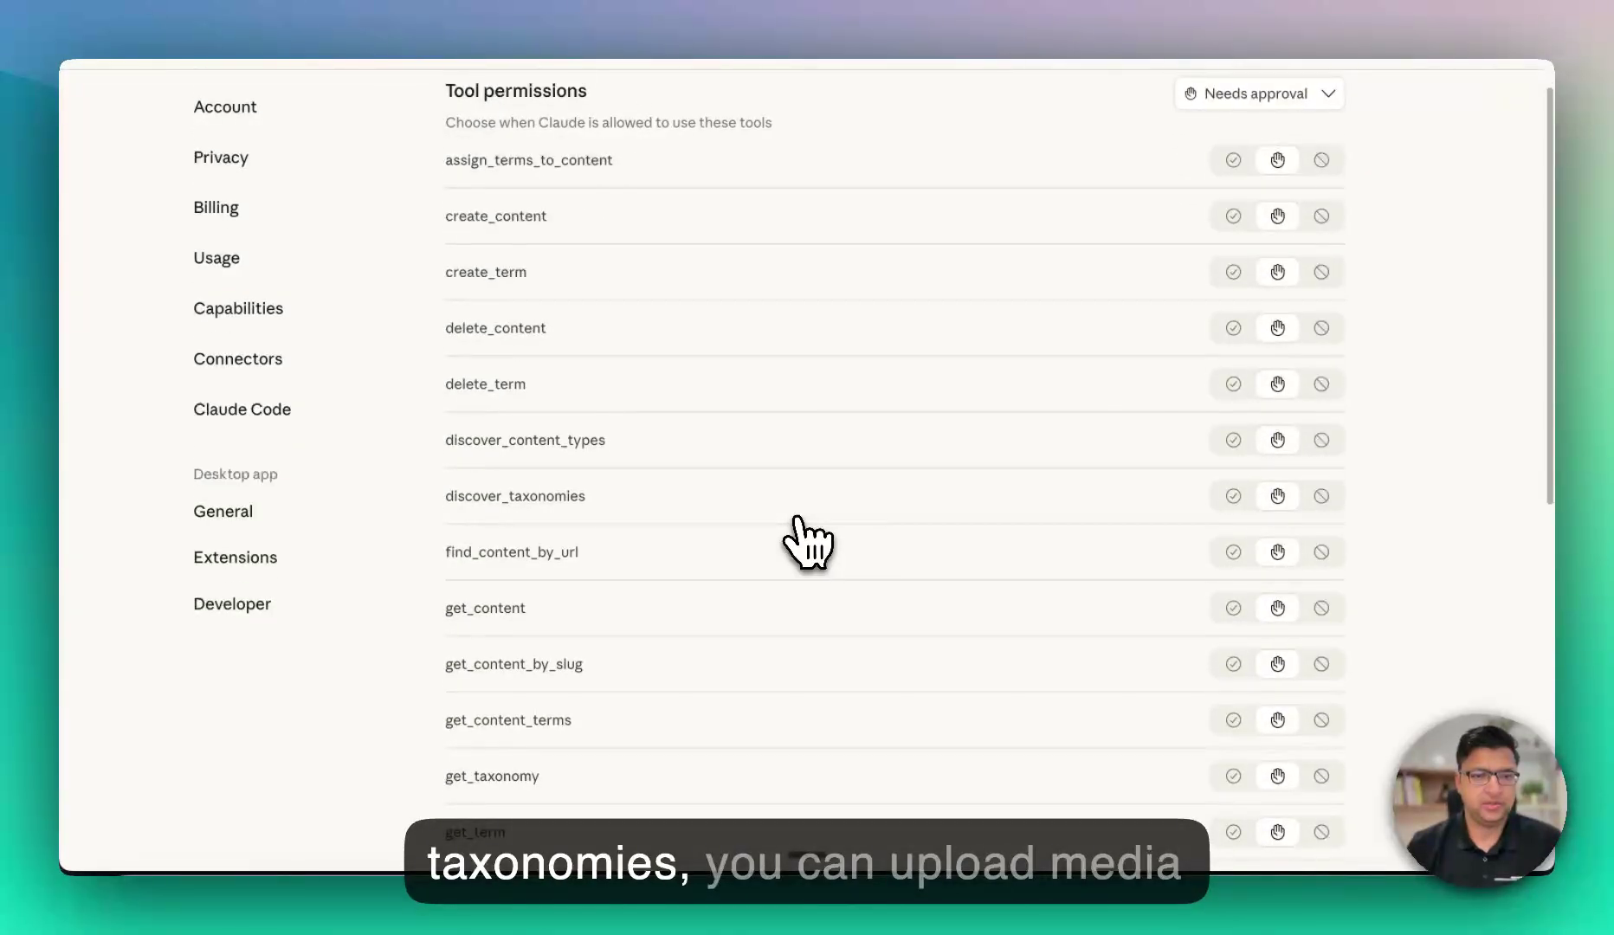
scroll(798, 519, "down", 10)
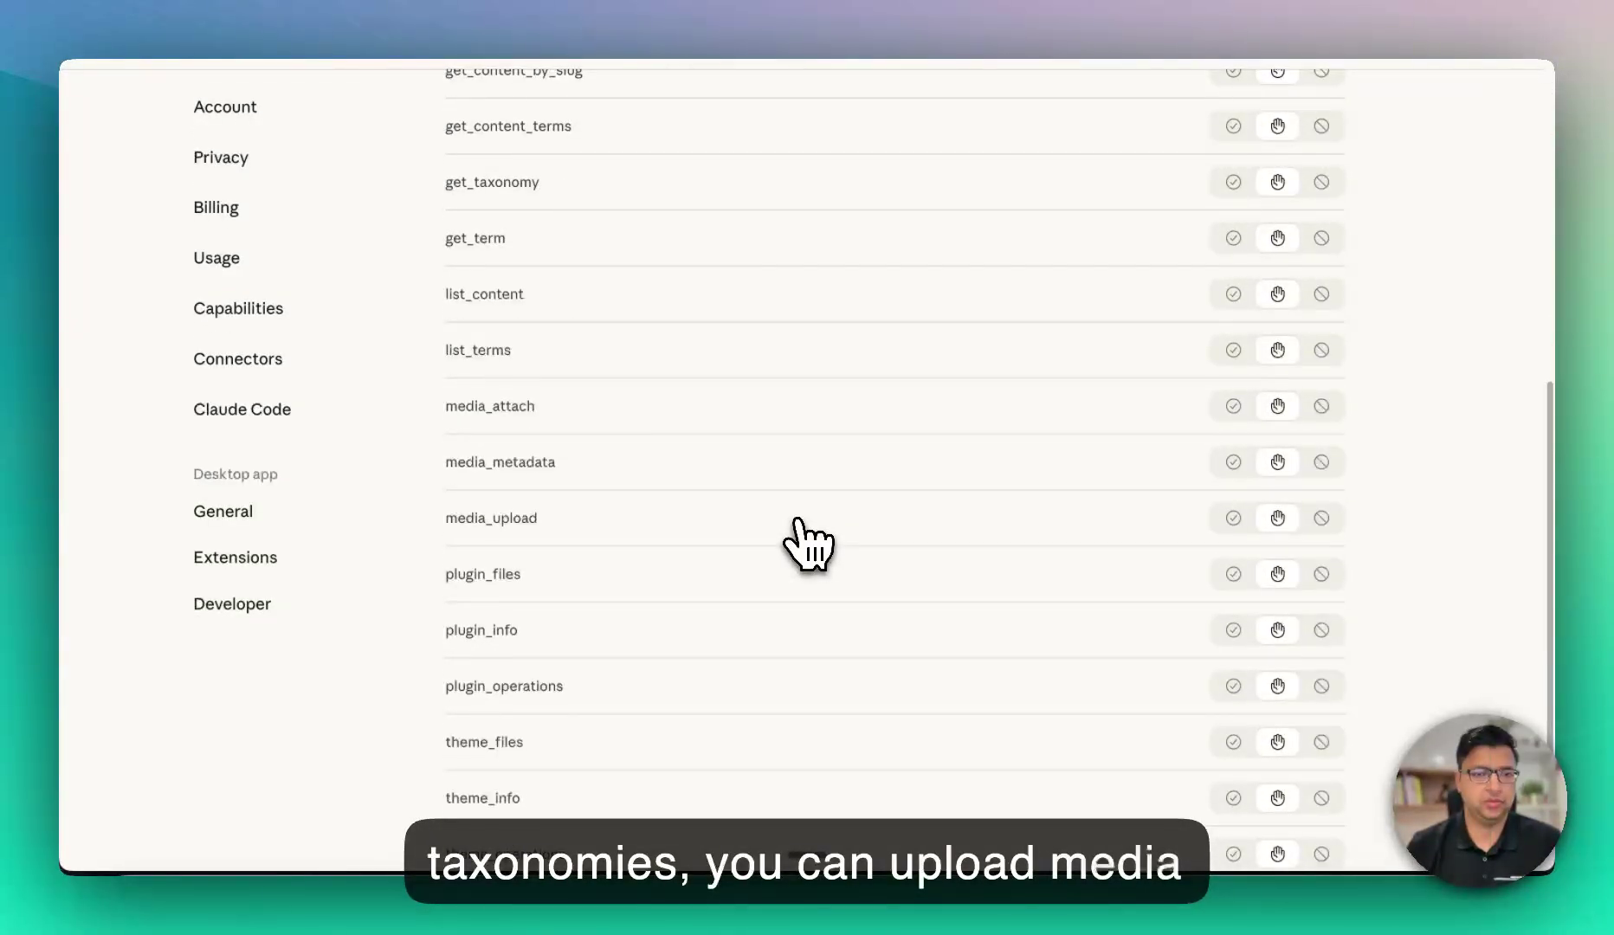
scroll(797, 521, "down", 3)
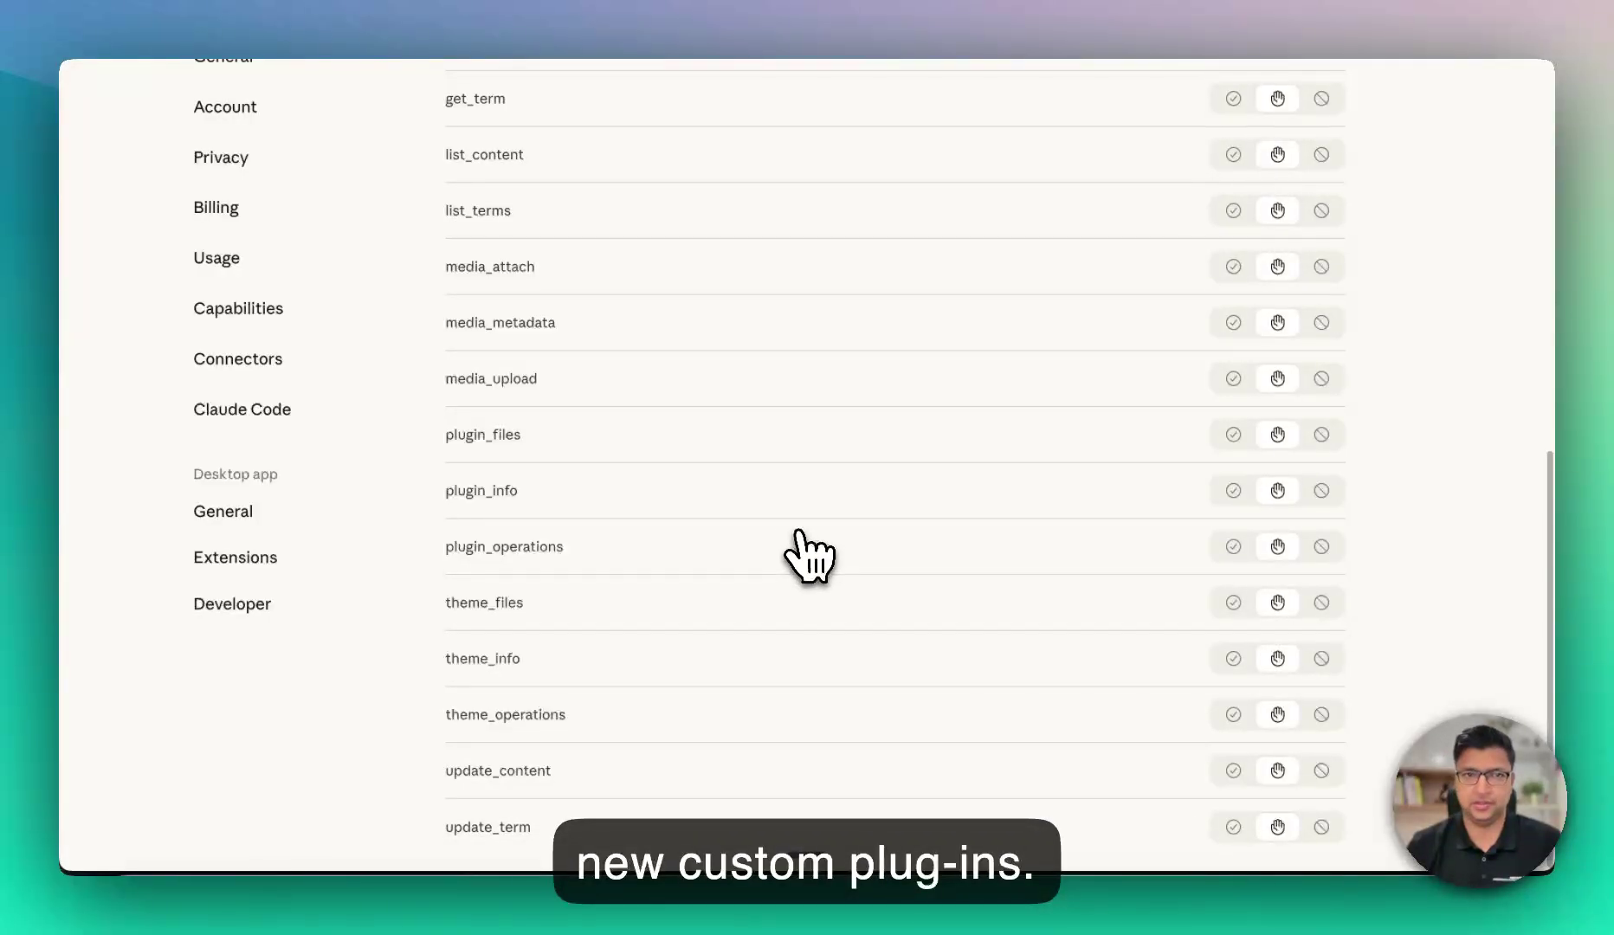
scroll(798, 530, "up", 15)
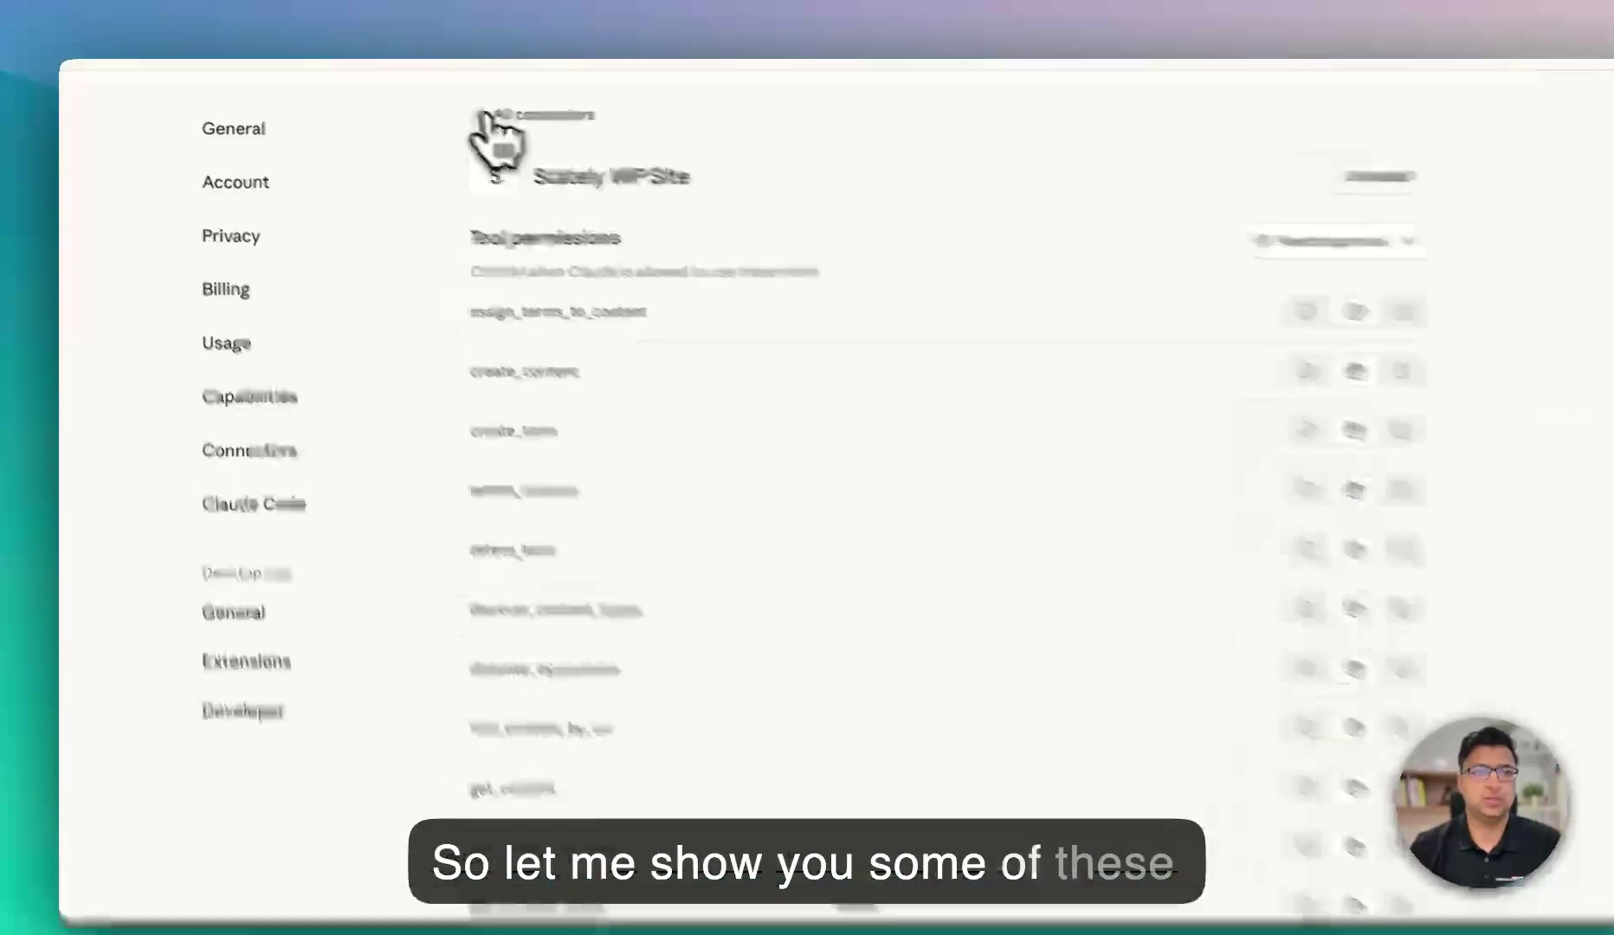
left_click(501, 115)
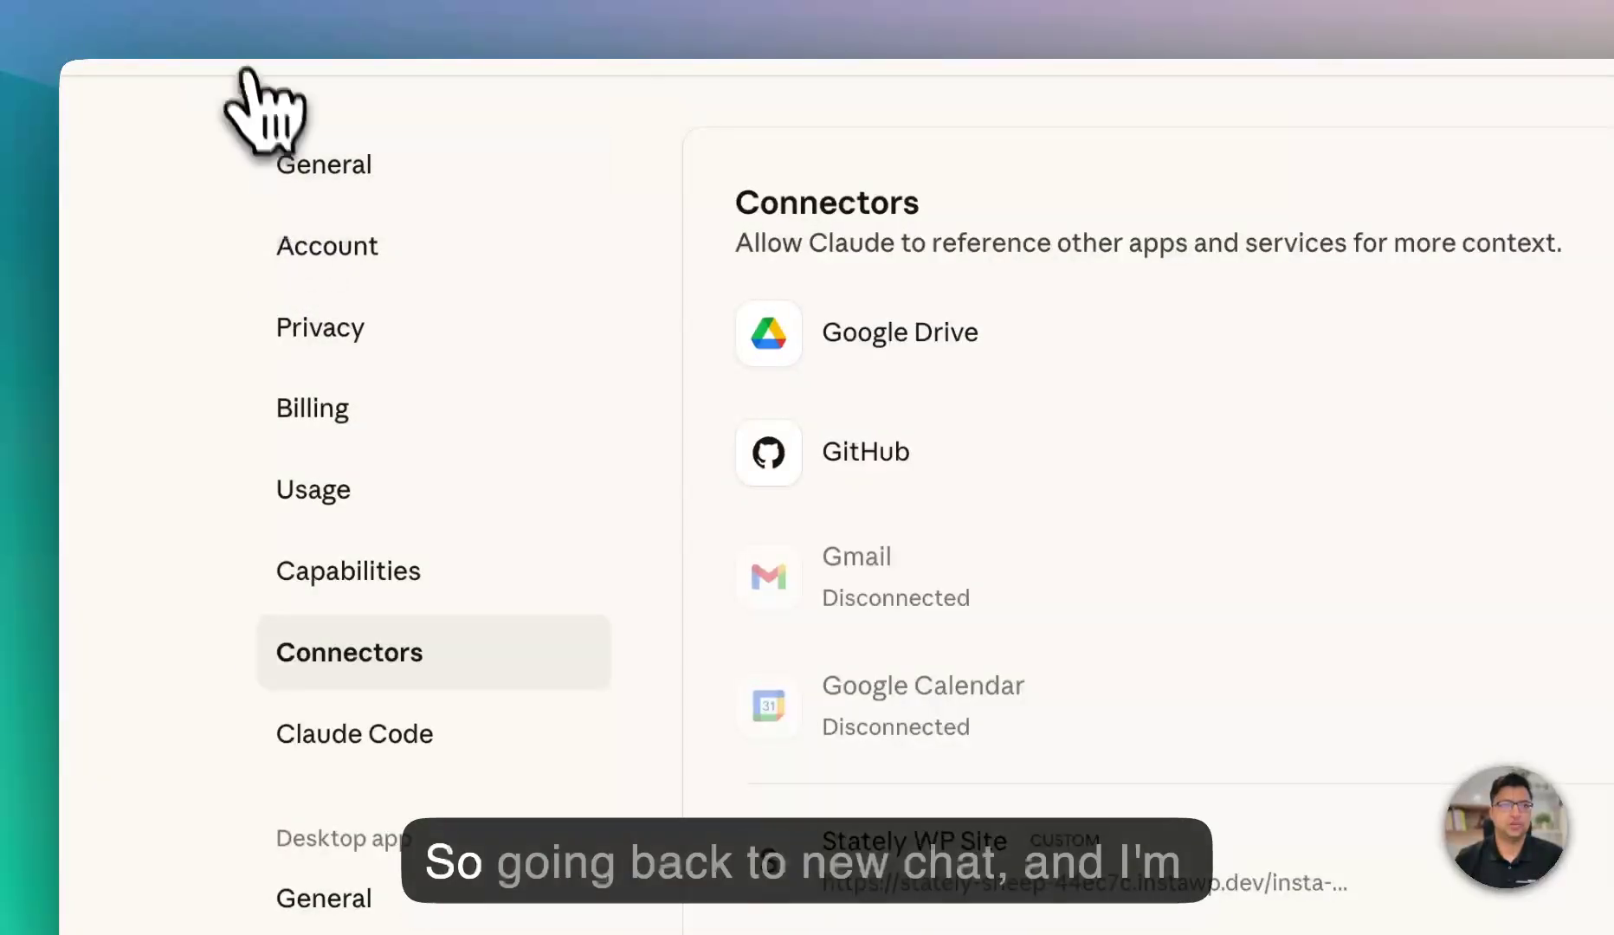
Start a new chat and choose the Haiku 4.5 model for it
mouse_move(230, 90)
left_click(186, 129)
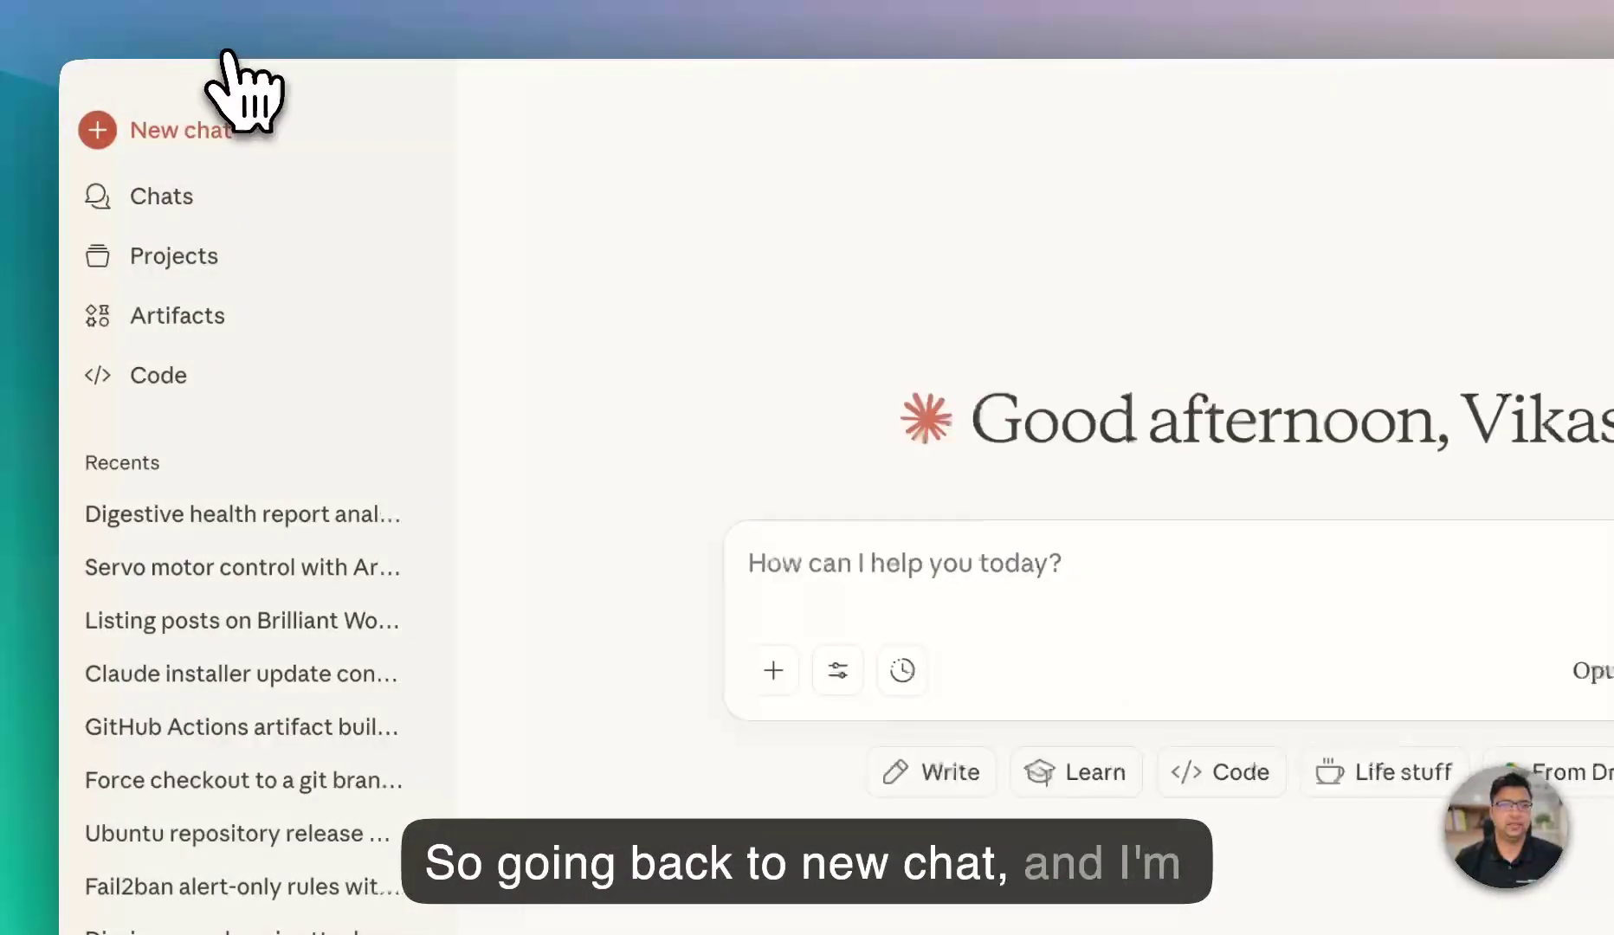
left_click(1598, 671)
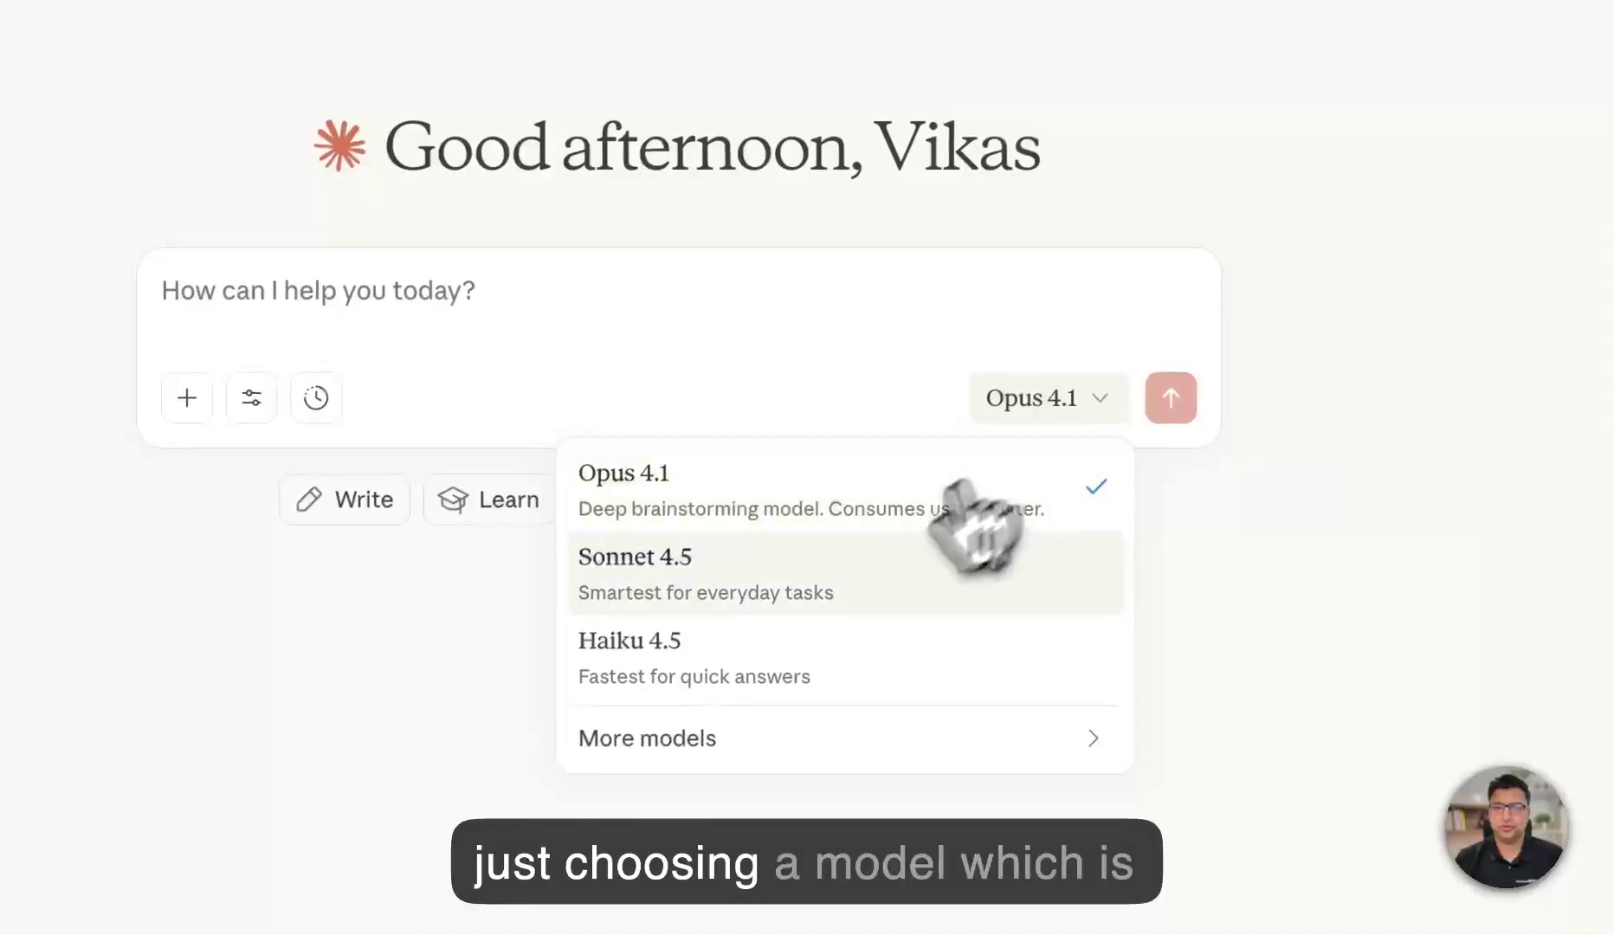
left_click(784, 671)
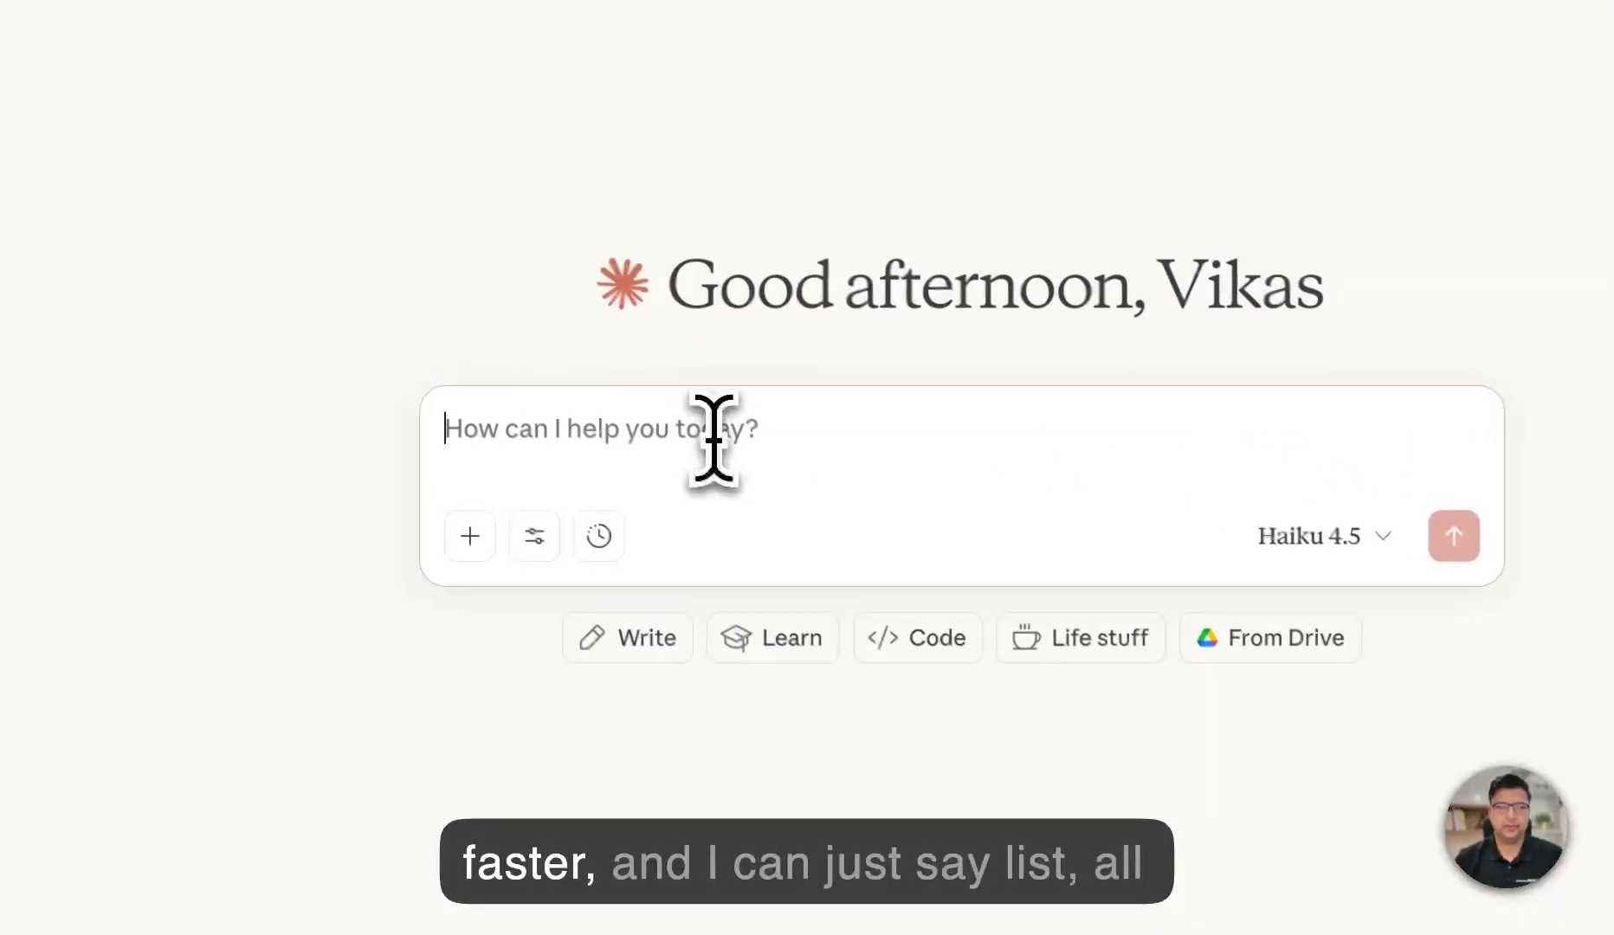
Send the prompt "list all posts in the wp site" and always allow the connector's List content tool
type("list ")
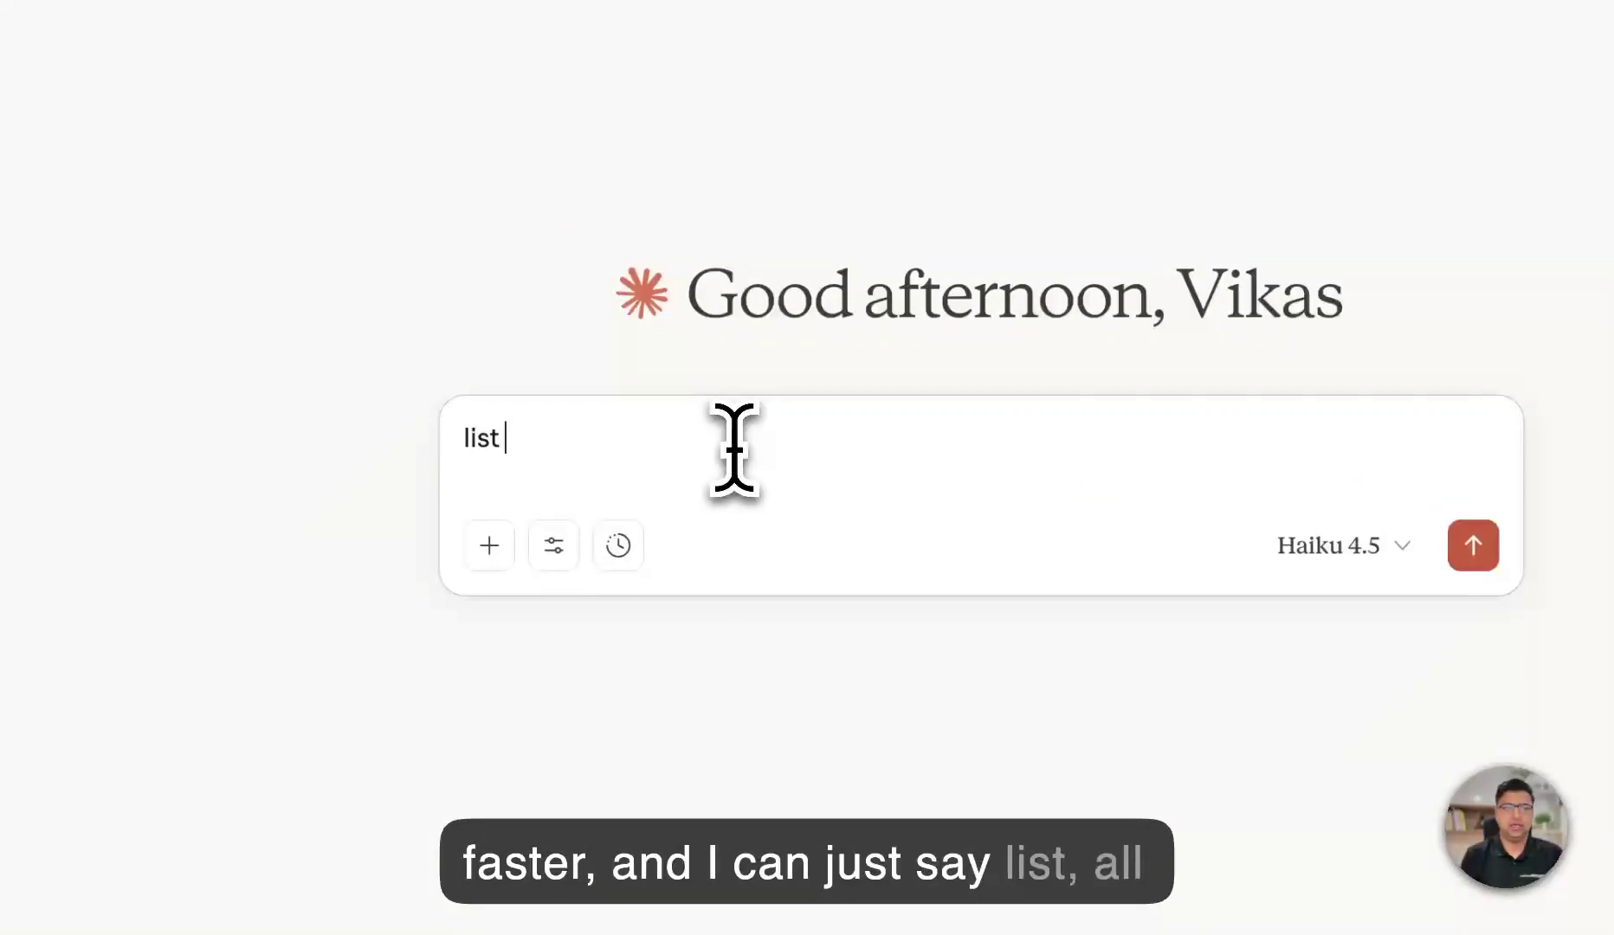
type("all posts in the wp site")
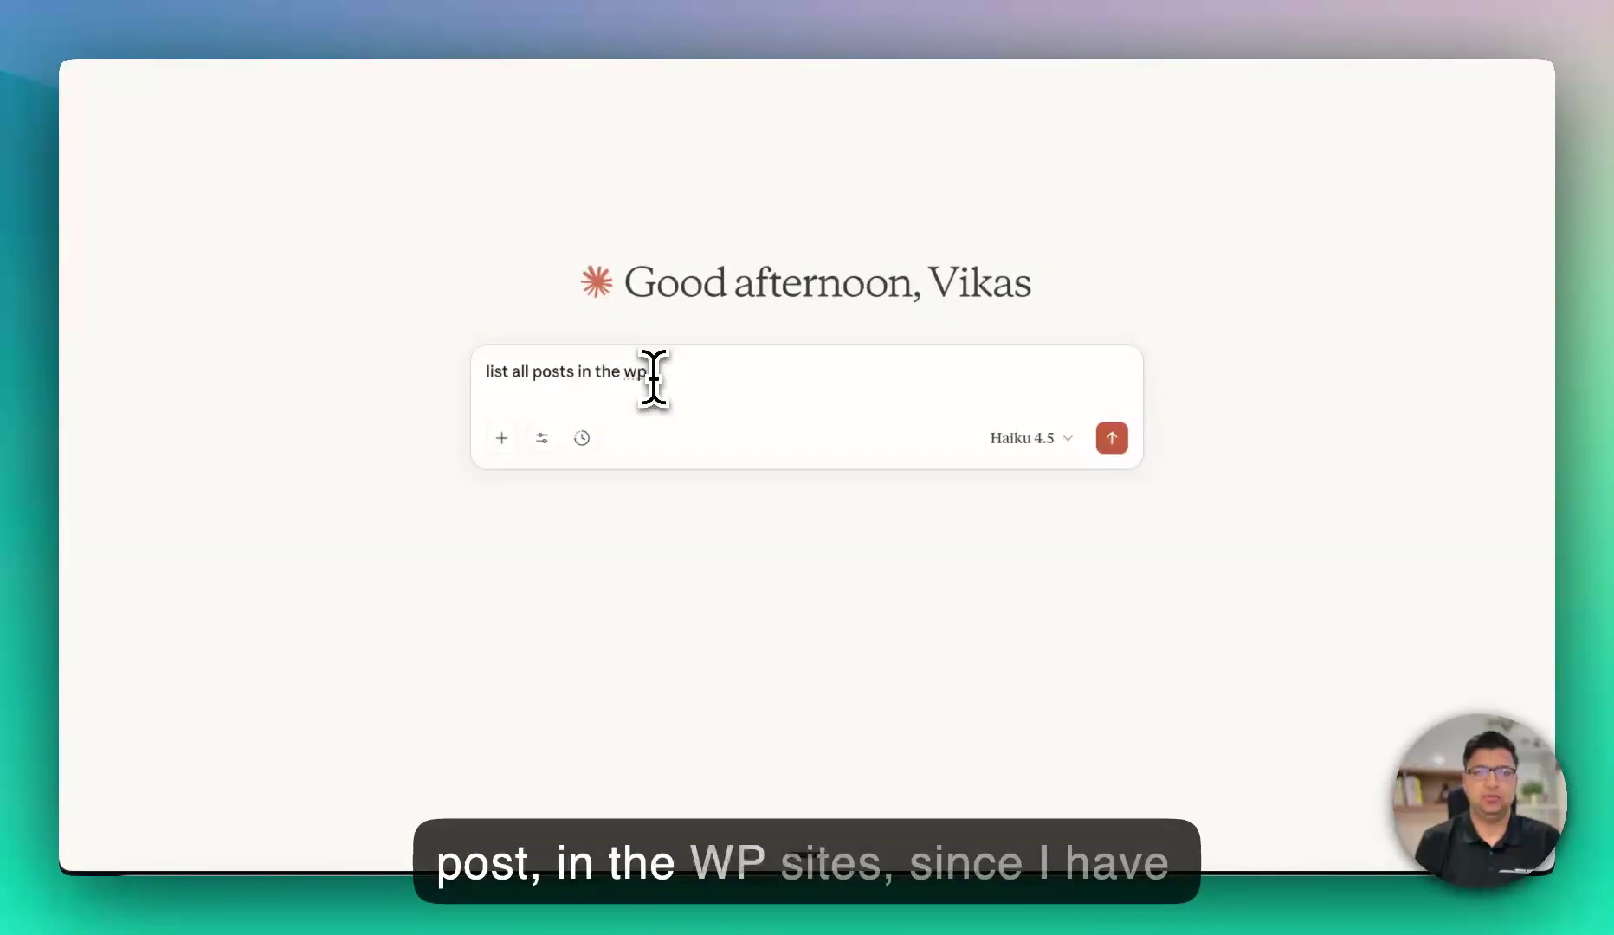
key("Return")
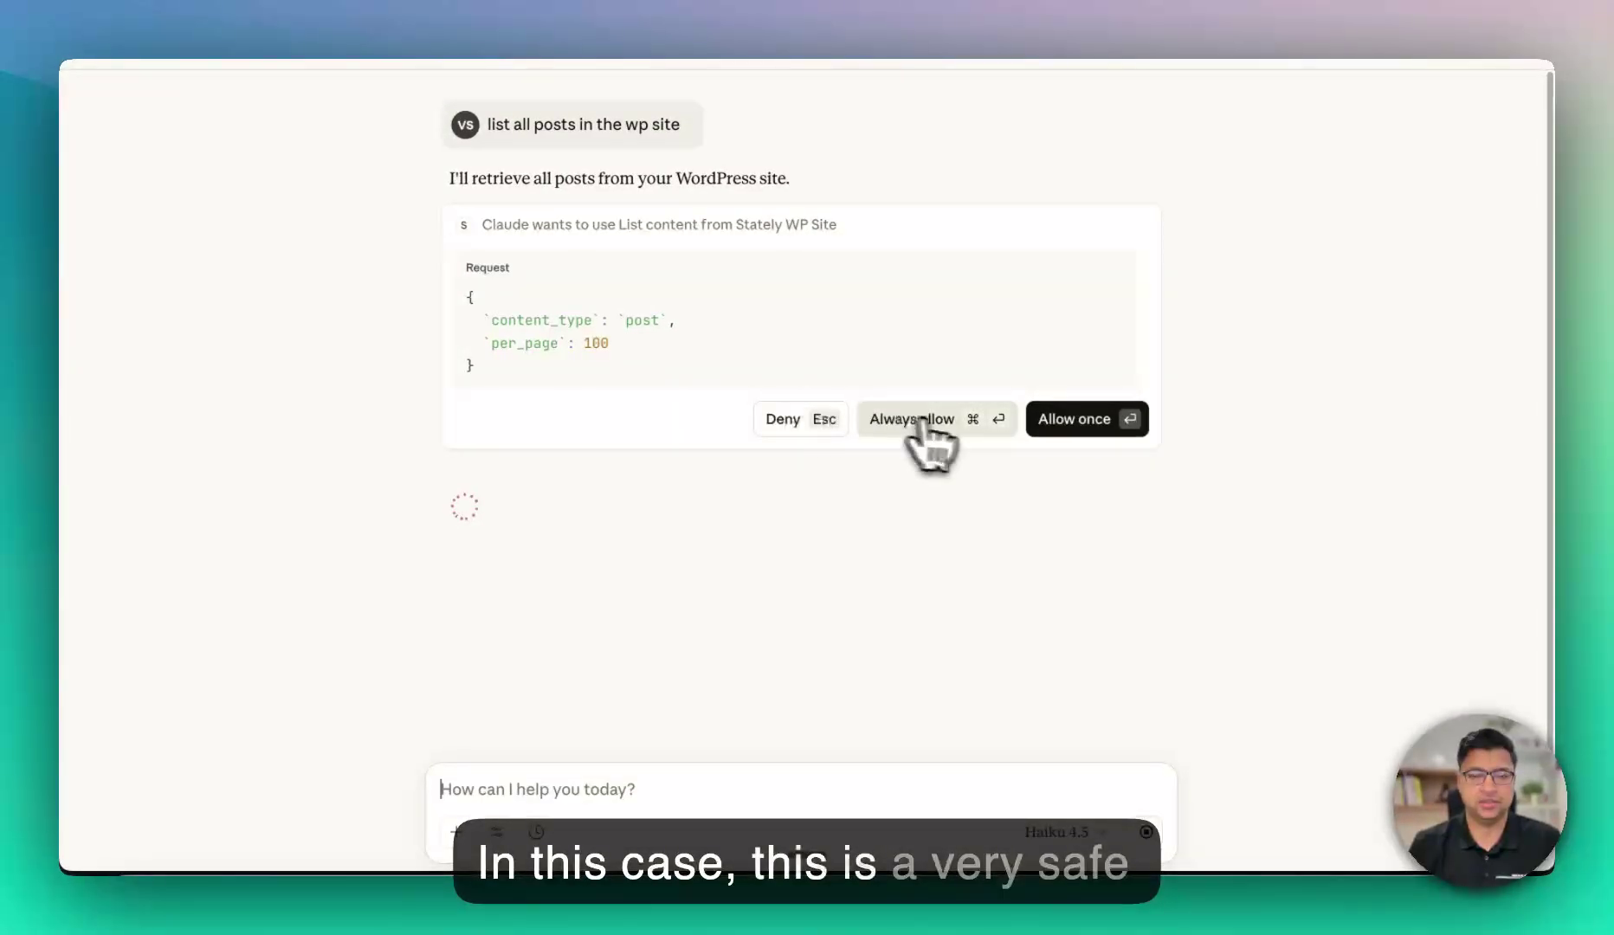
left_click(954, 423)
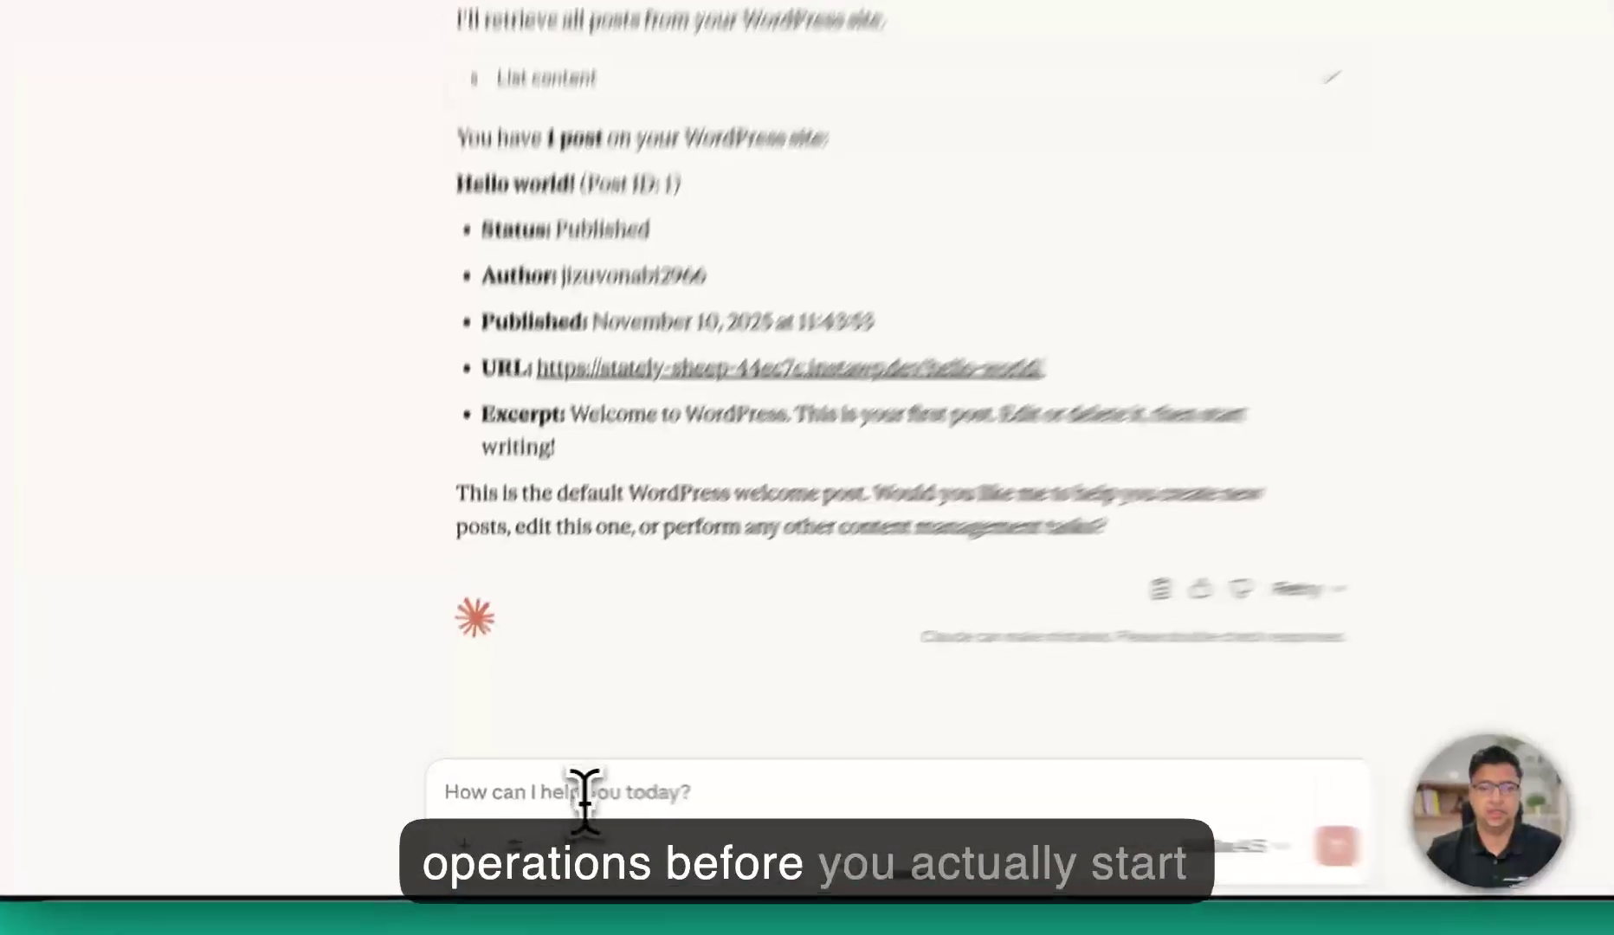
Send the prompt "create a new post (on the topic of AI Coding) max words 100" and always allow the connector's Create content tool
left_click(536, 790)
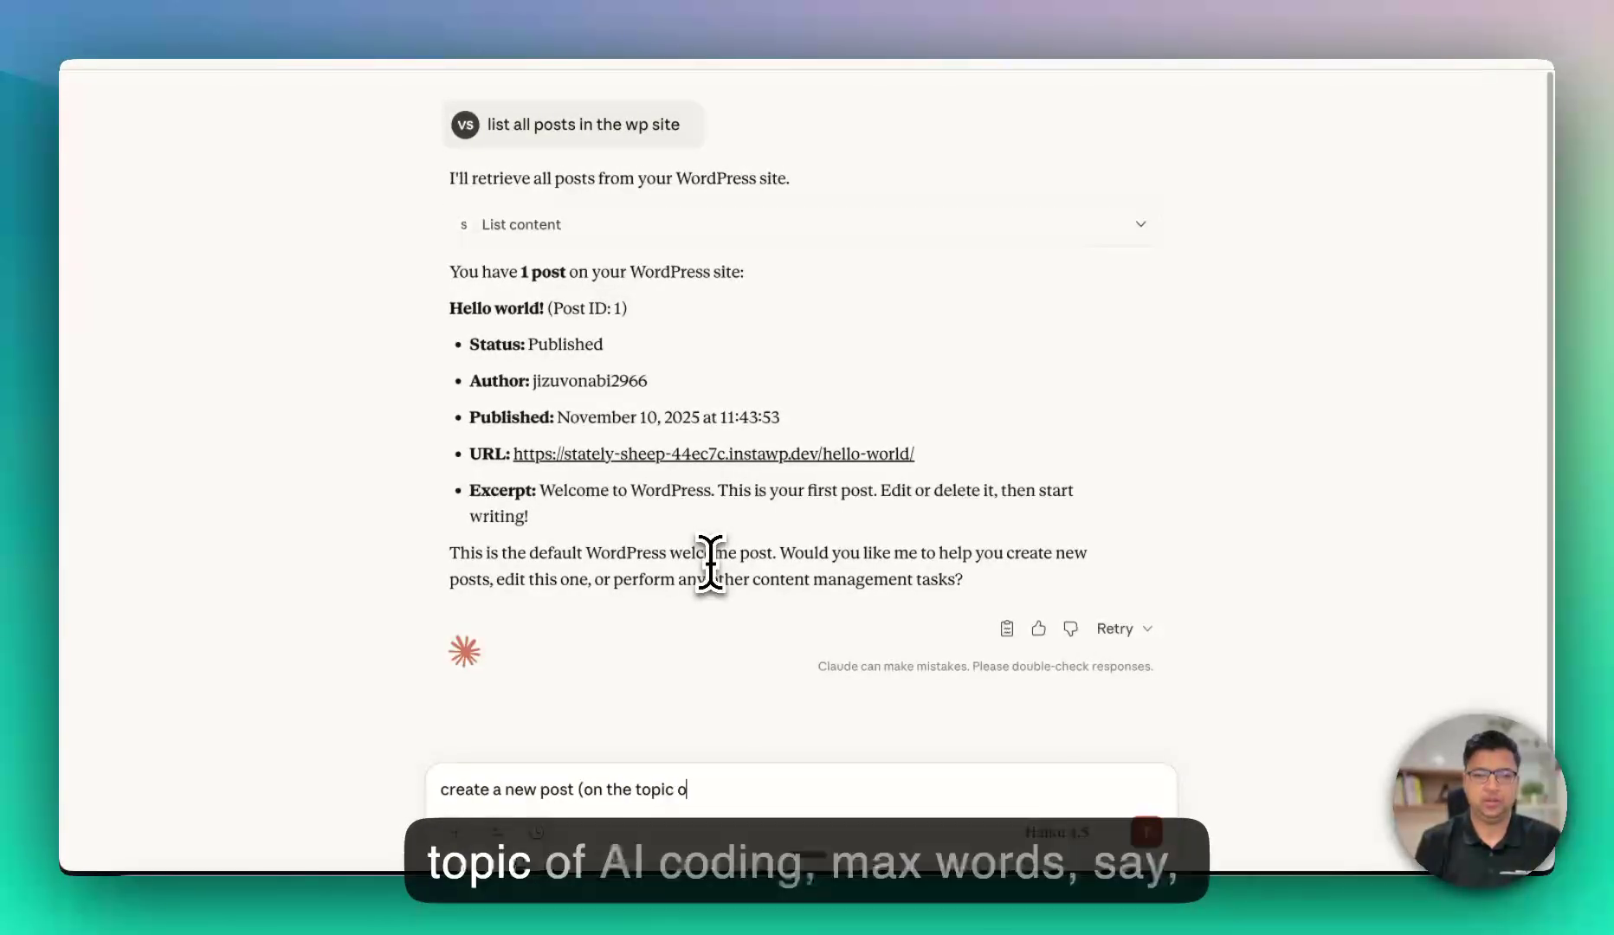
key("Return")
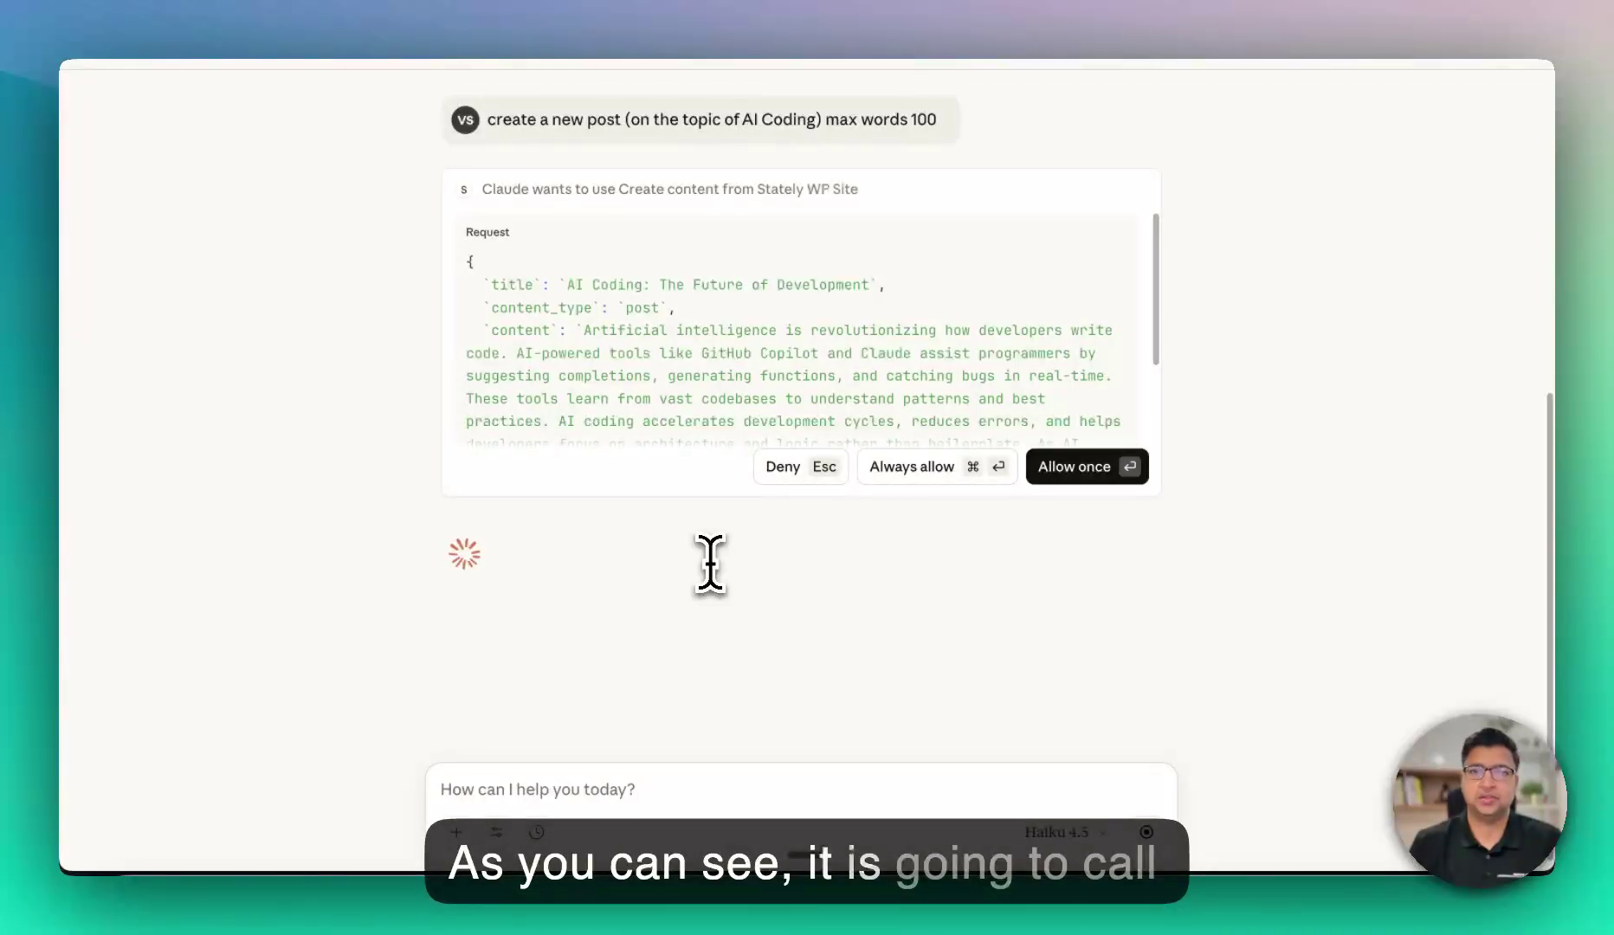
scroll(838, 378, "down", 3)
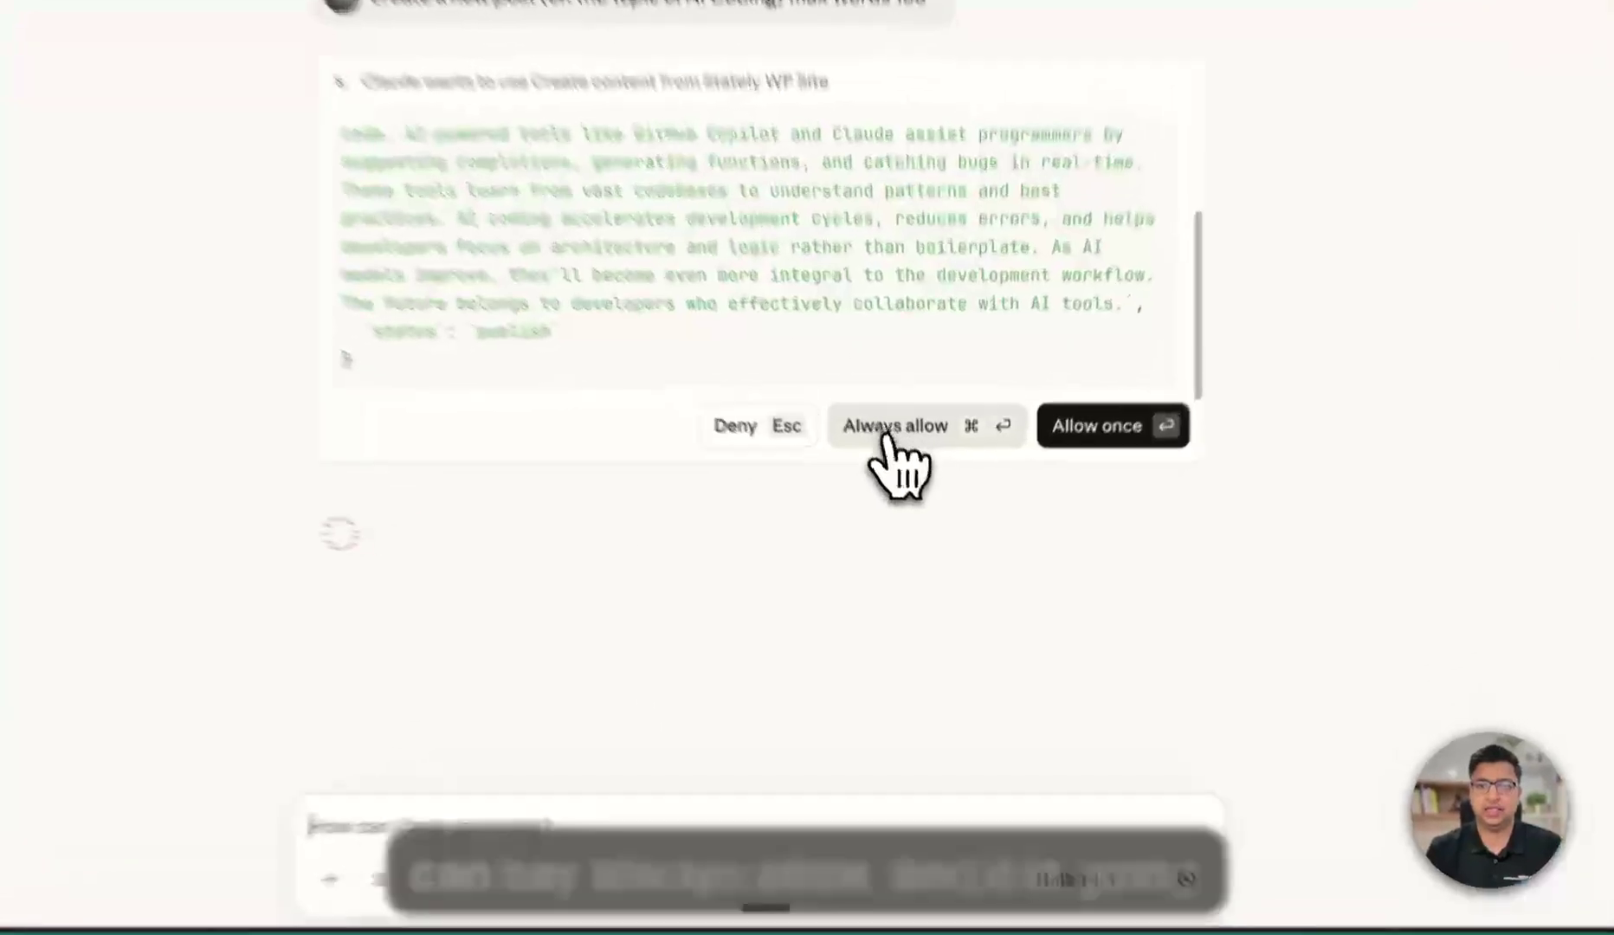
left_click(905, 467)
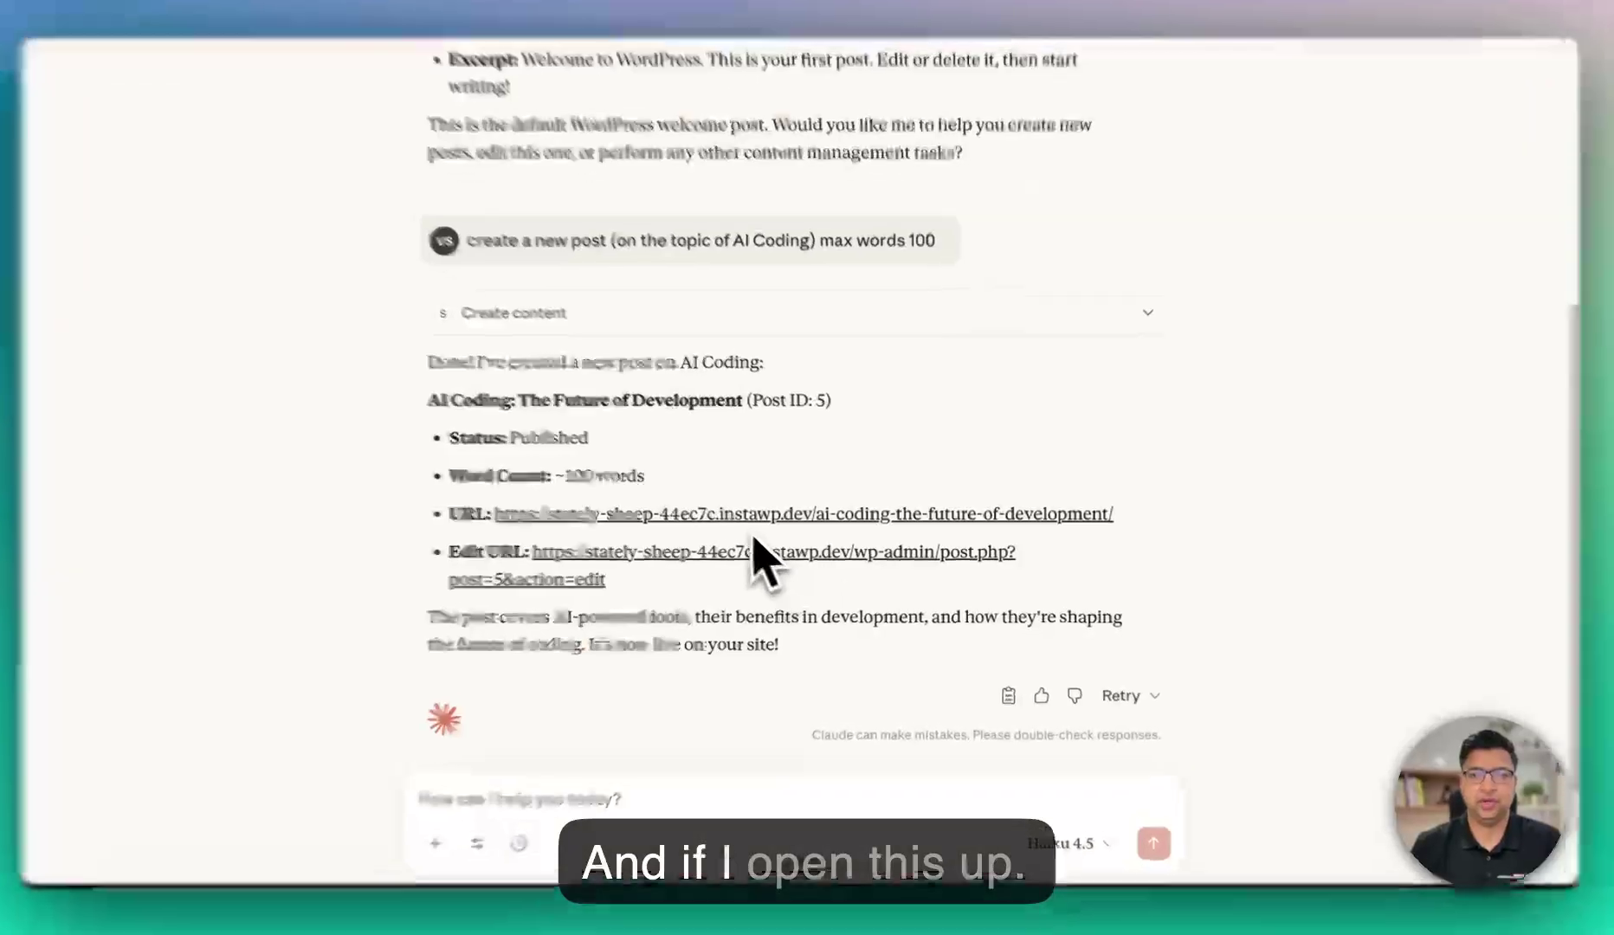
Open the new AI Coding post on the live site from its URL in the reply and read through it
left_click(752, 514)
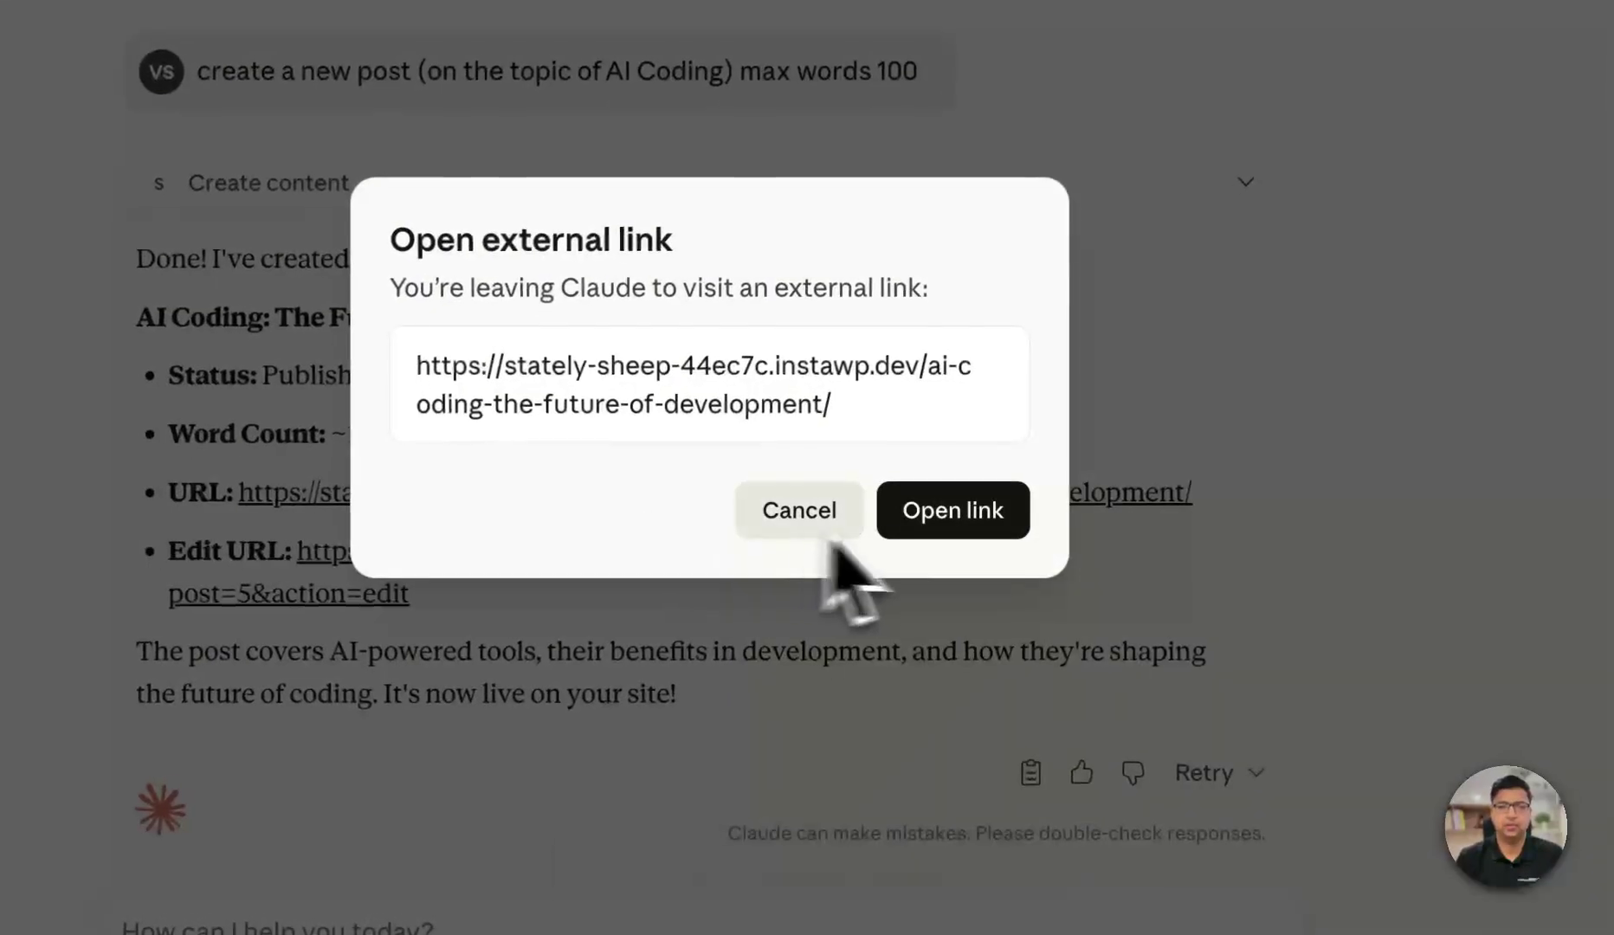
left_click(833, 541)
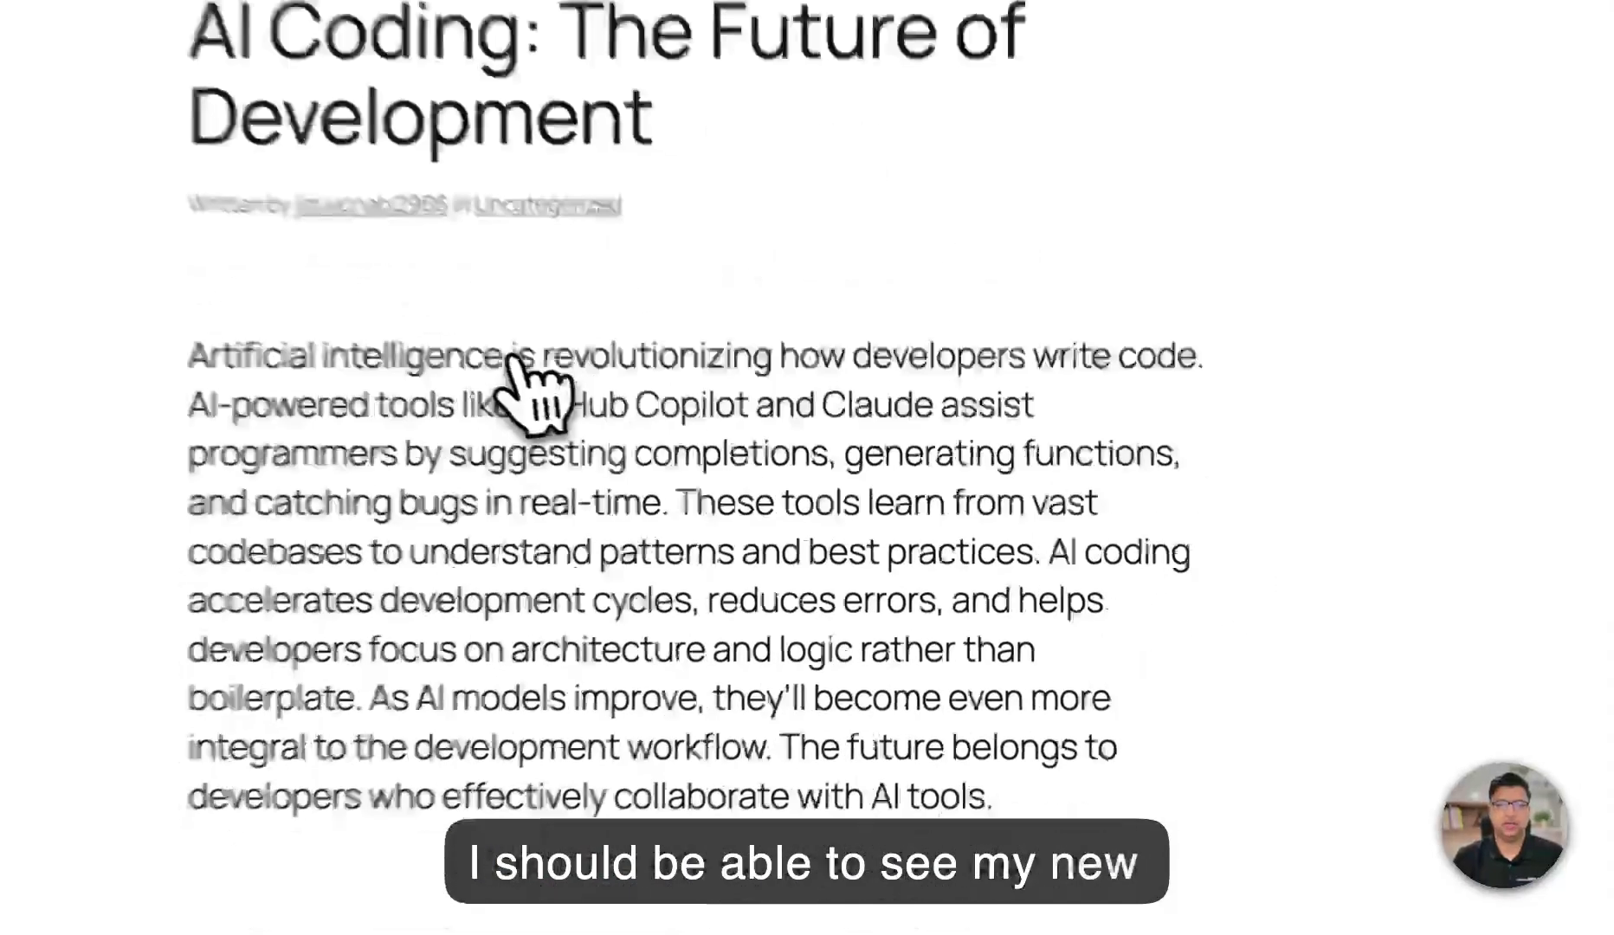
scroll(606, 424, "down", 5)
scroll(676, 468, "up", 5)
scroll(866, 448, "down", 3)
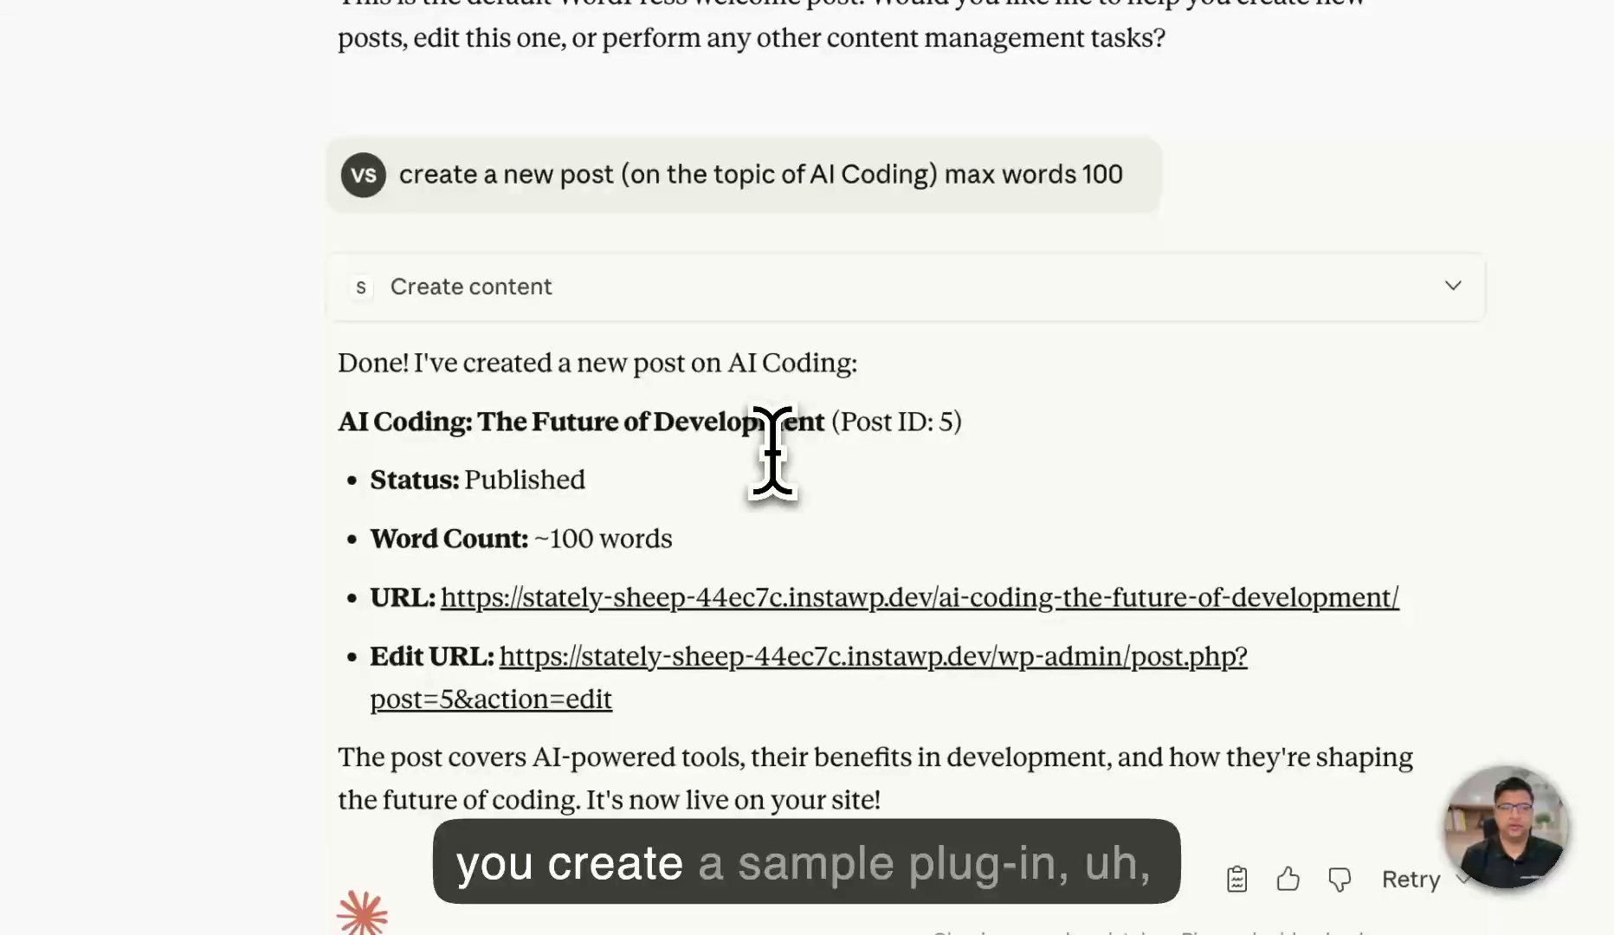
Send the prompt "can you create a sample plugin (very minimal just for demo)" and always allow the connector's Plugin files tool
type("sample plugin (very minimal just for demo")
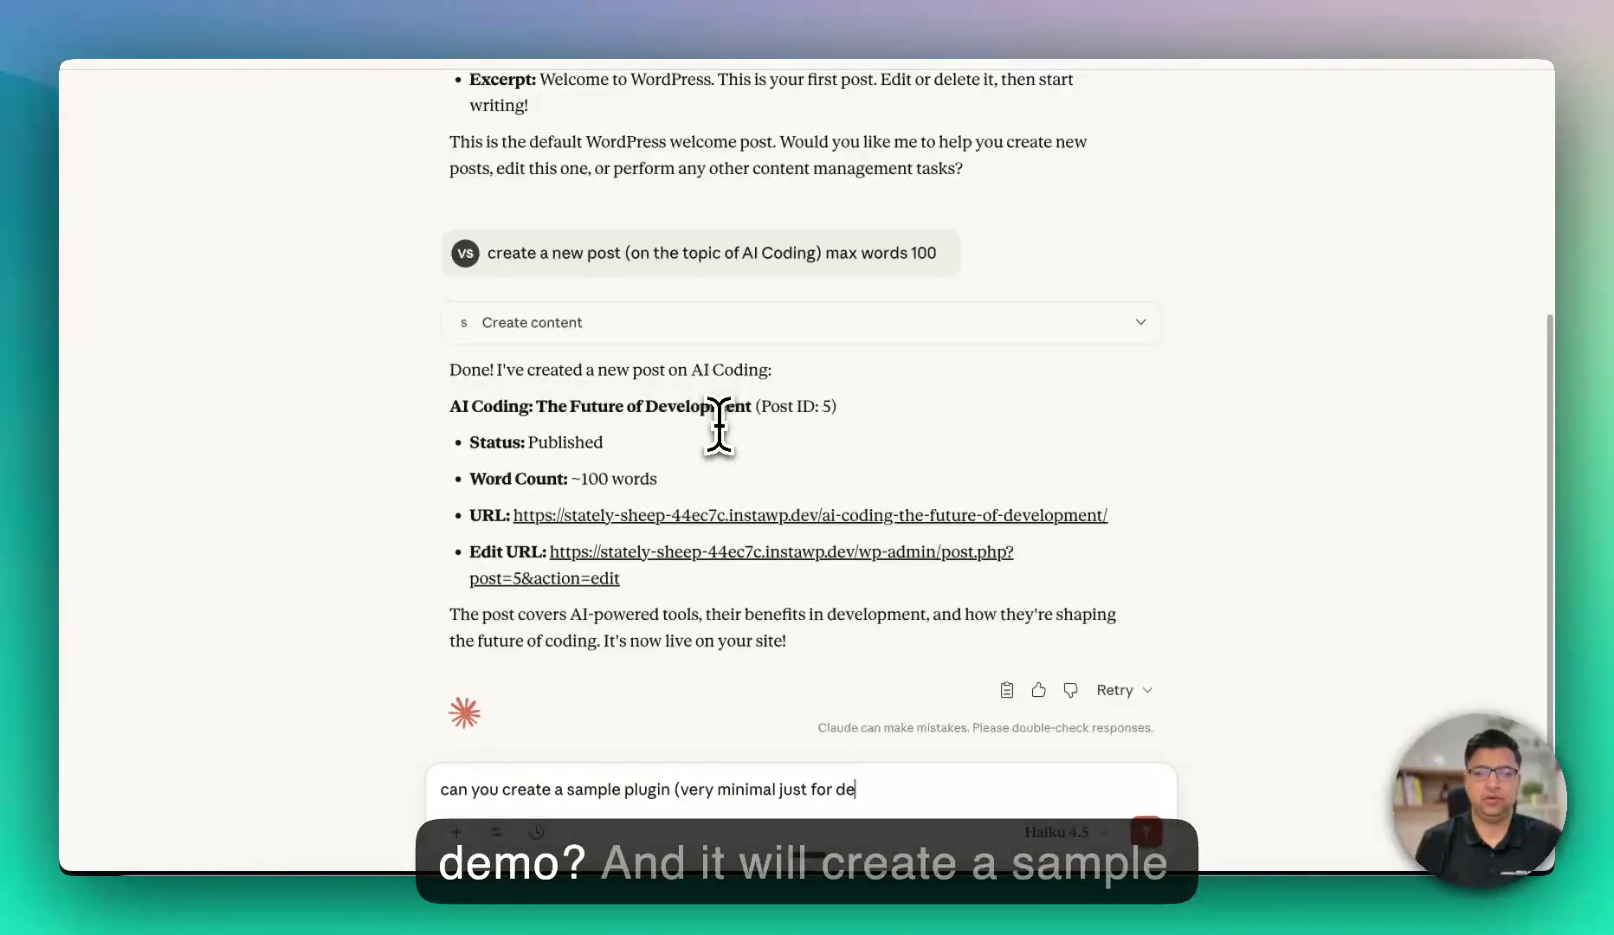
key("Return")
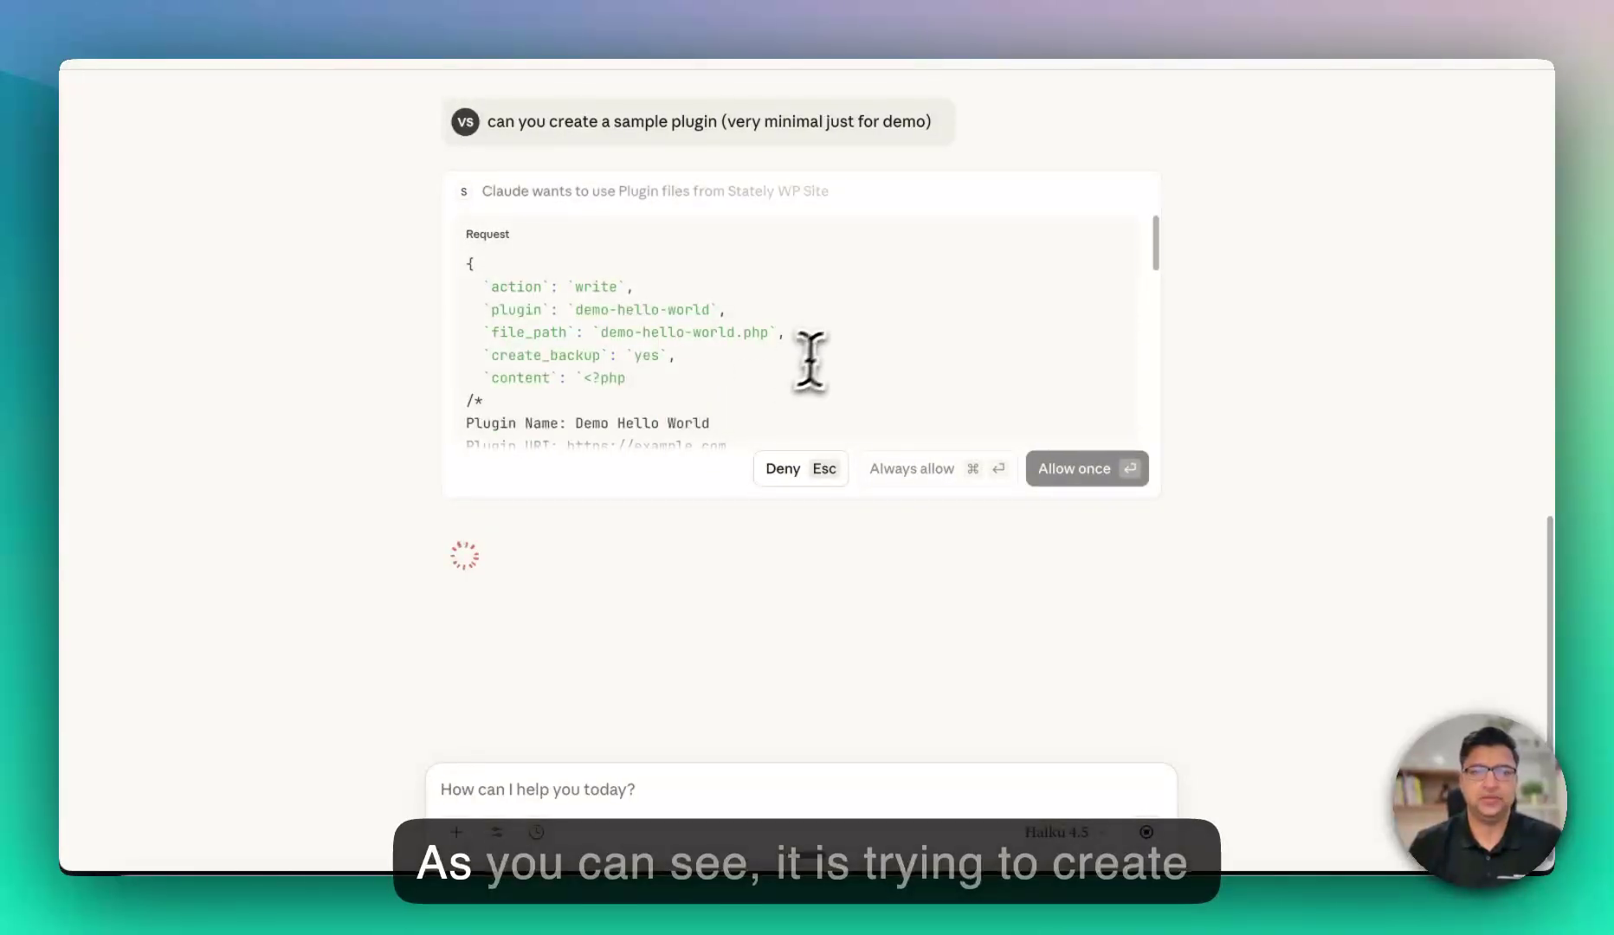
scroll(825, 359, "down", 15)
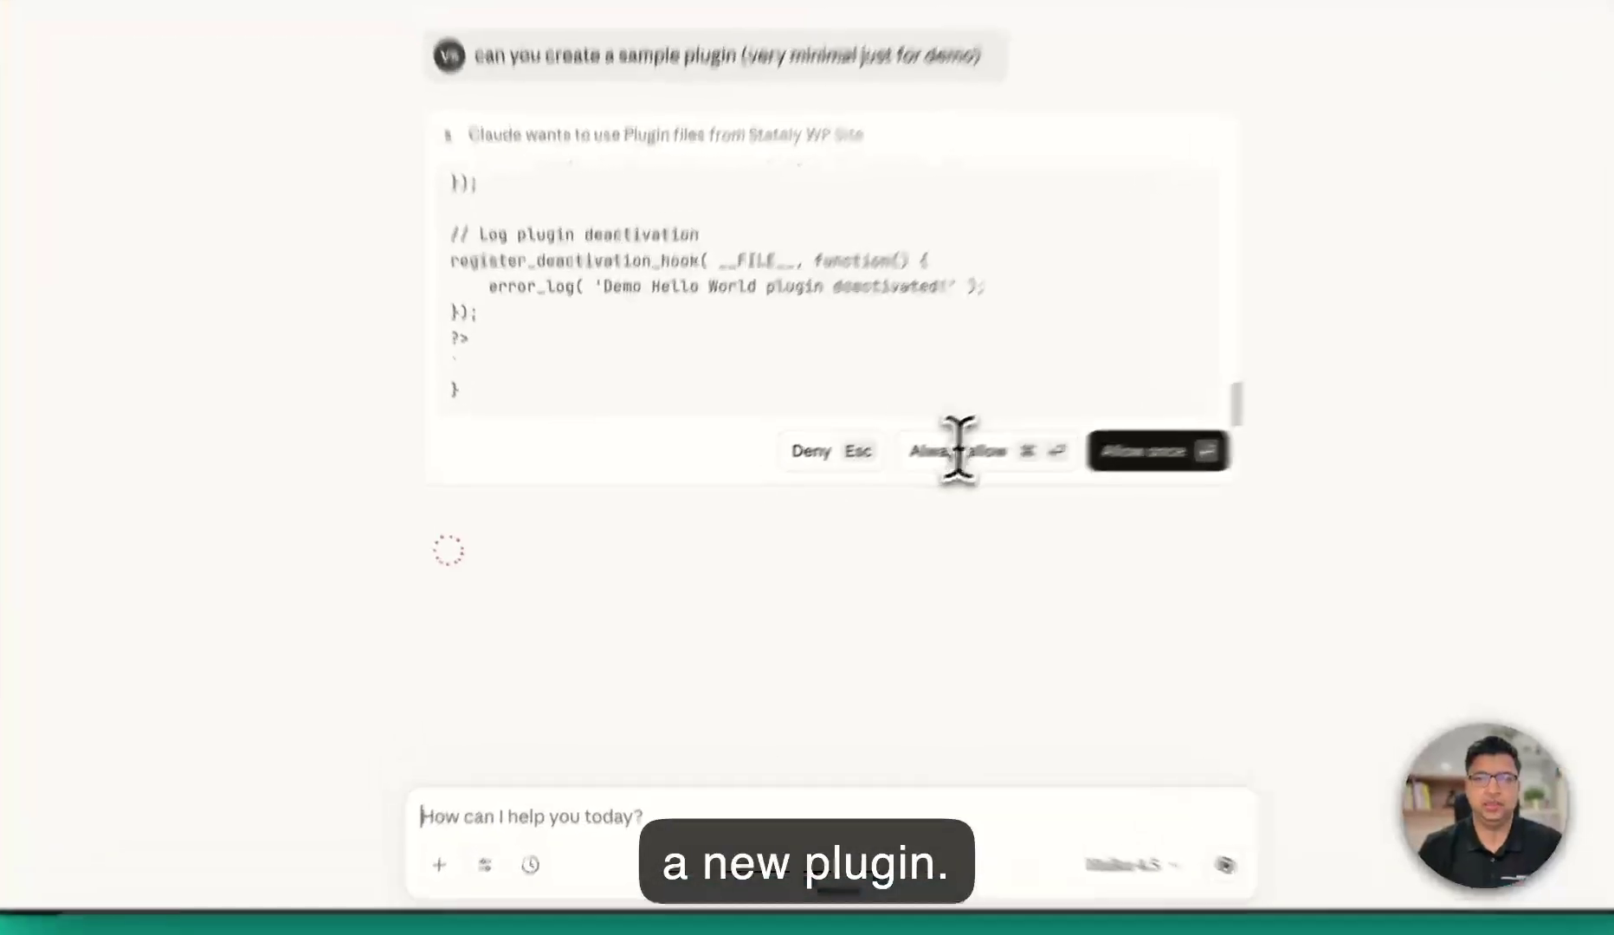
left_click(958, 450)
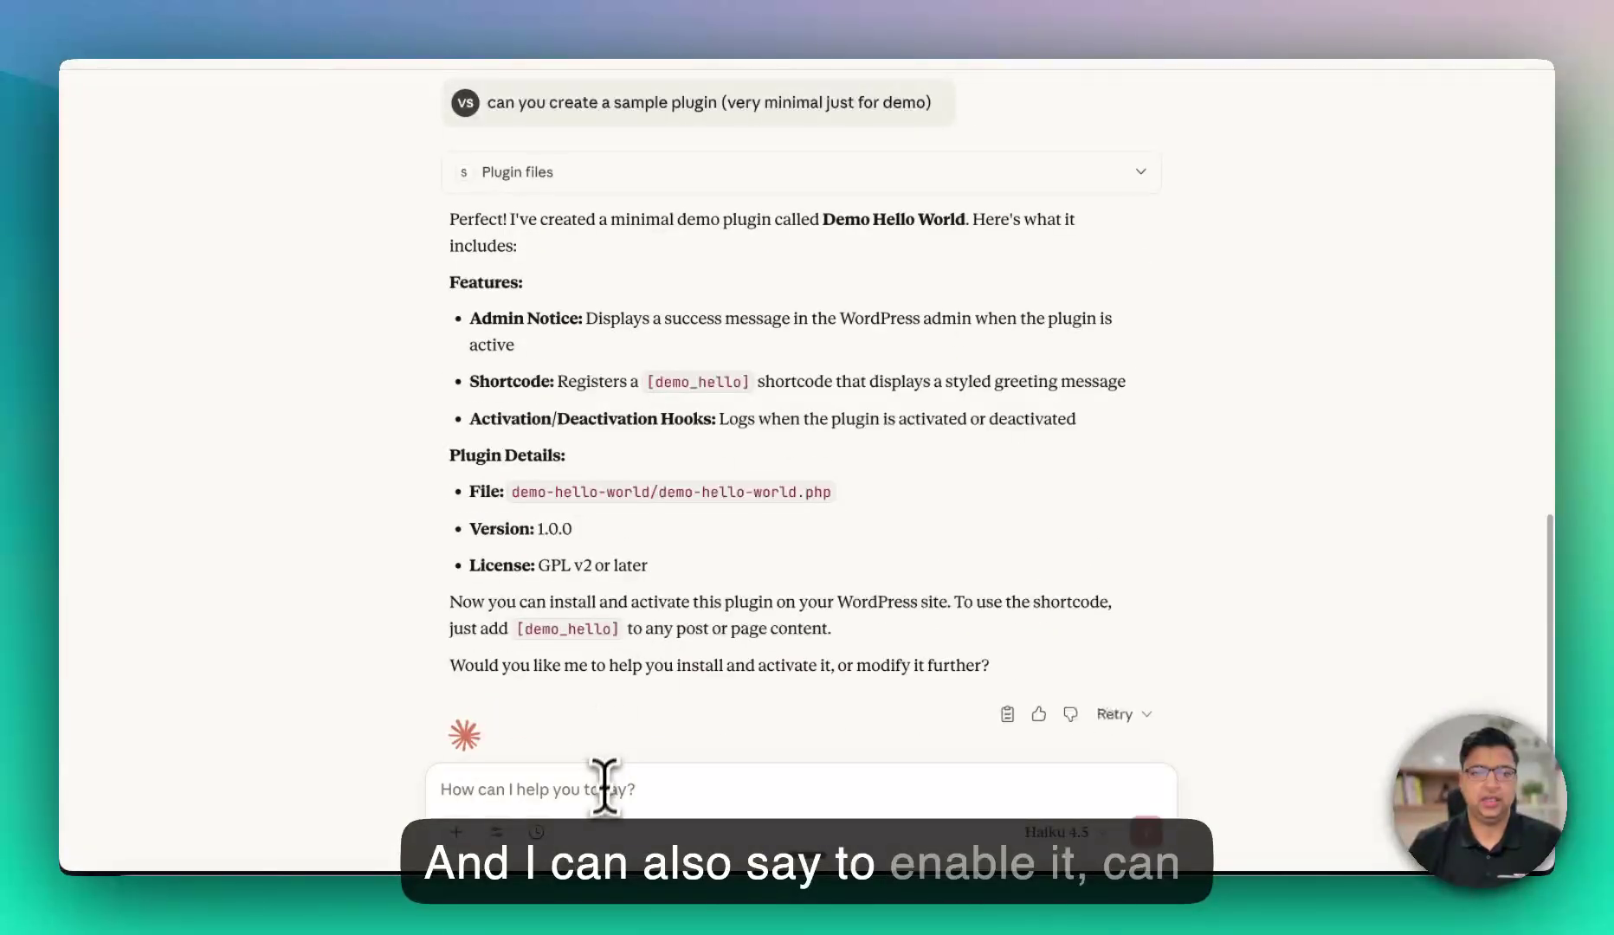
Send the prompt "can you enable it and use it." and always allow the connector's Plugin operations tool
type("can you enable it")
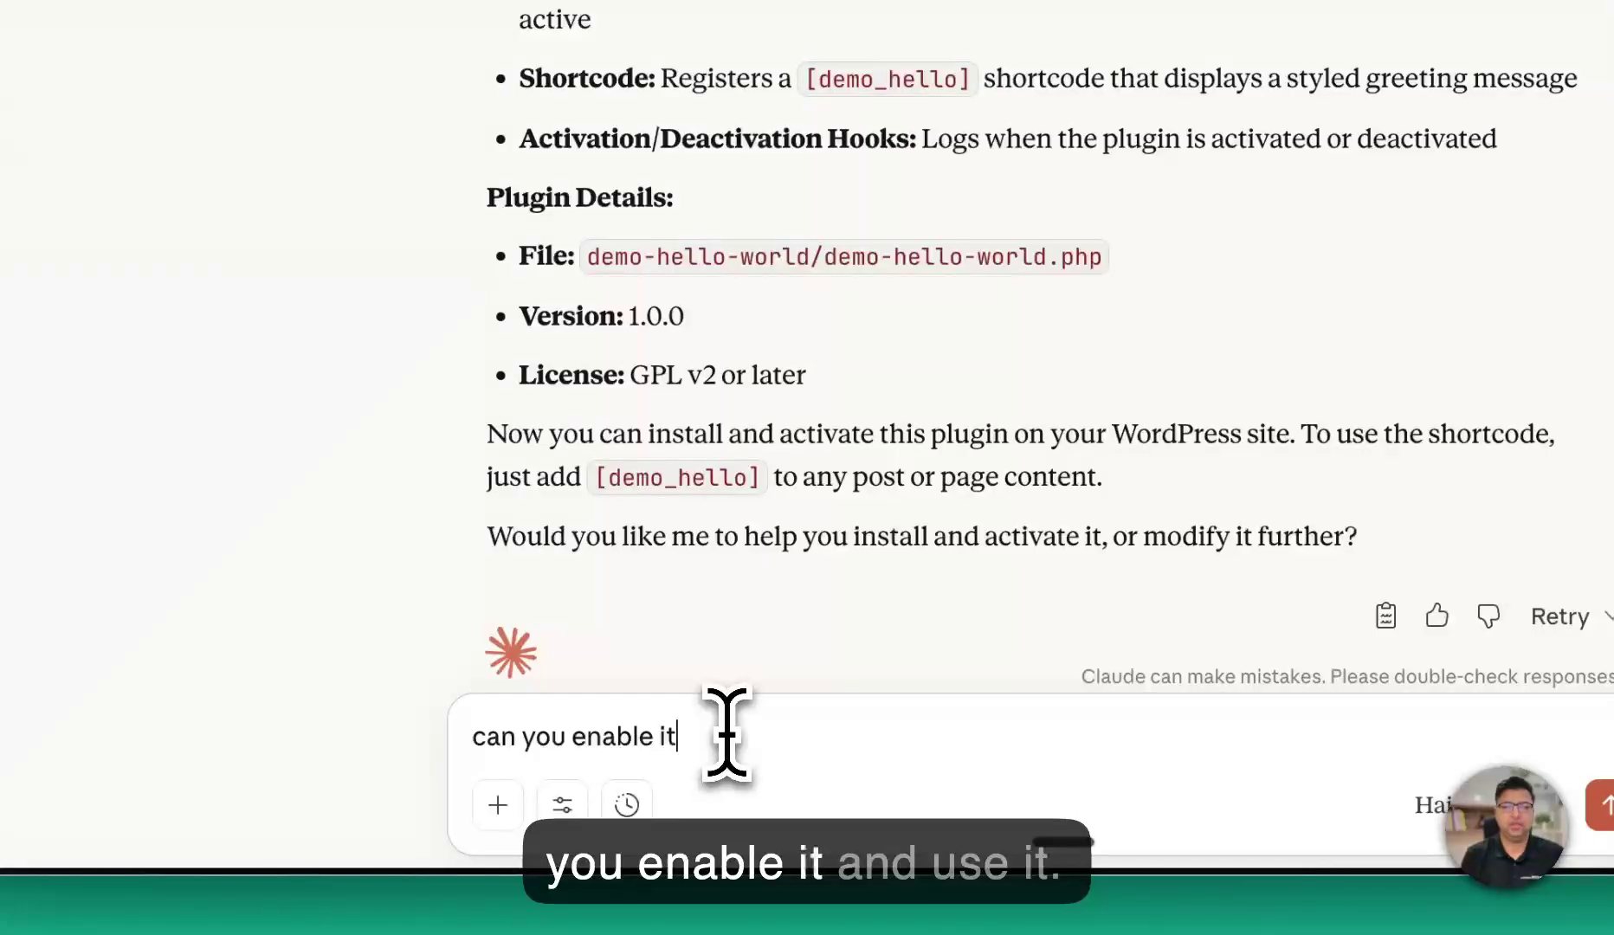
type(" and use it.")
key("Return")
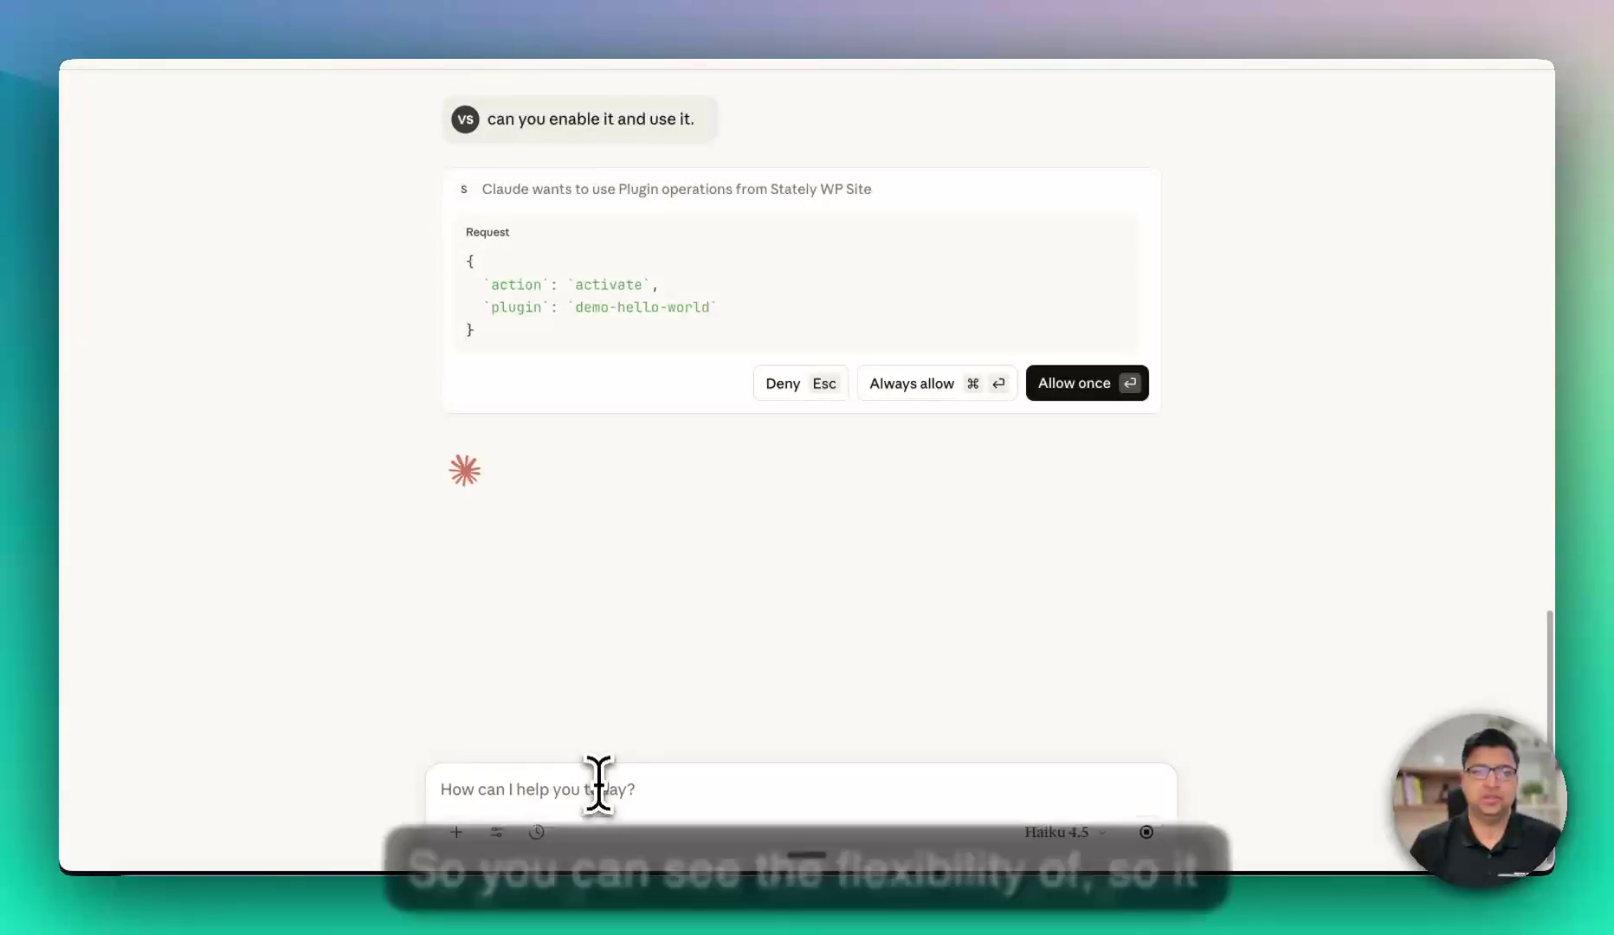
left_click(935, 391)
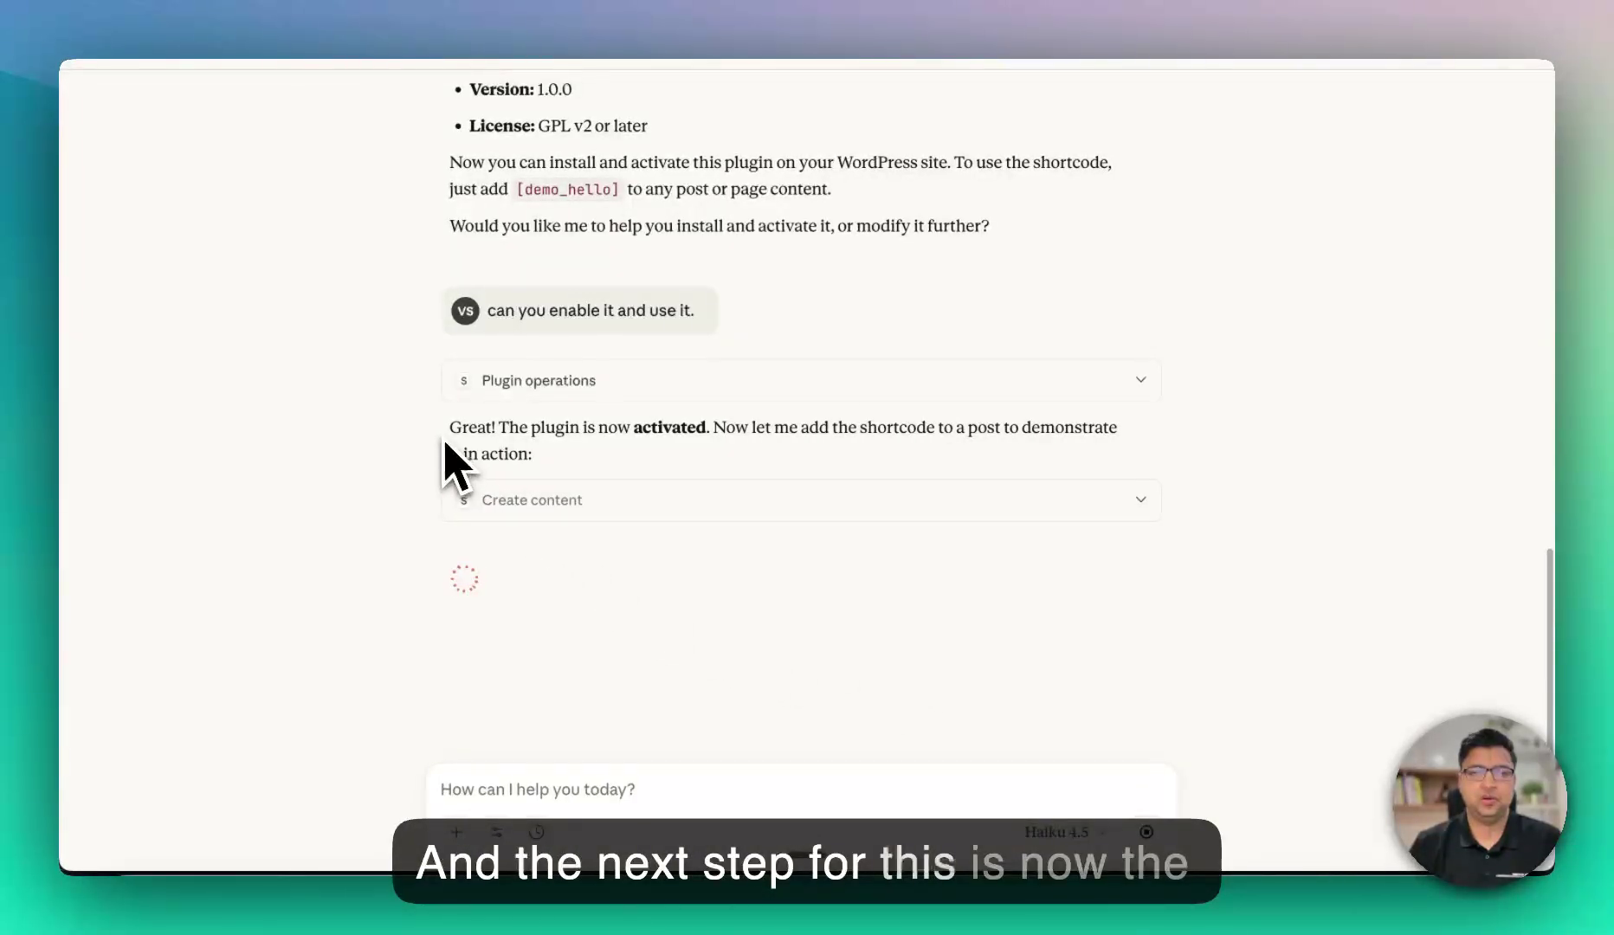
left_click_drag(450, 433, 716, 428)
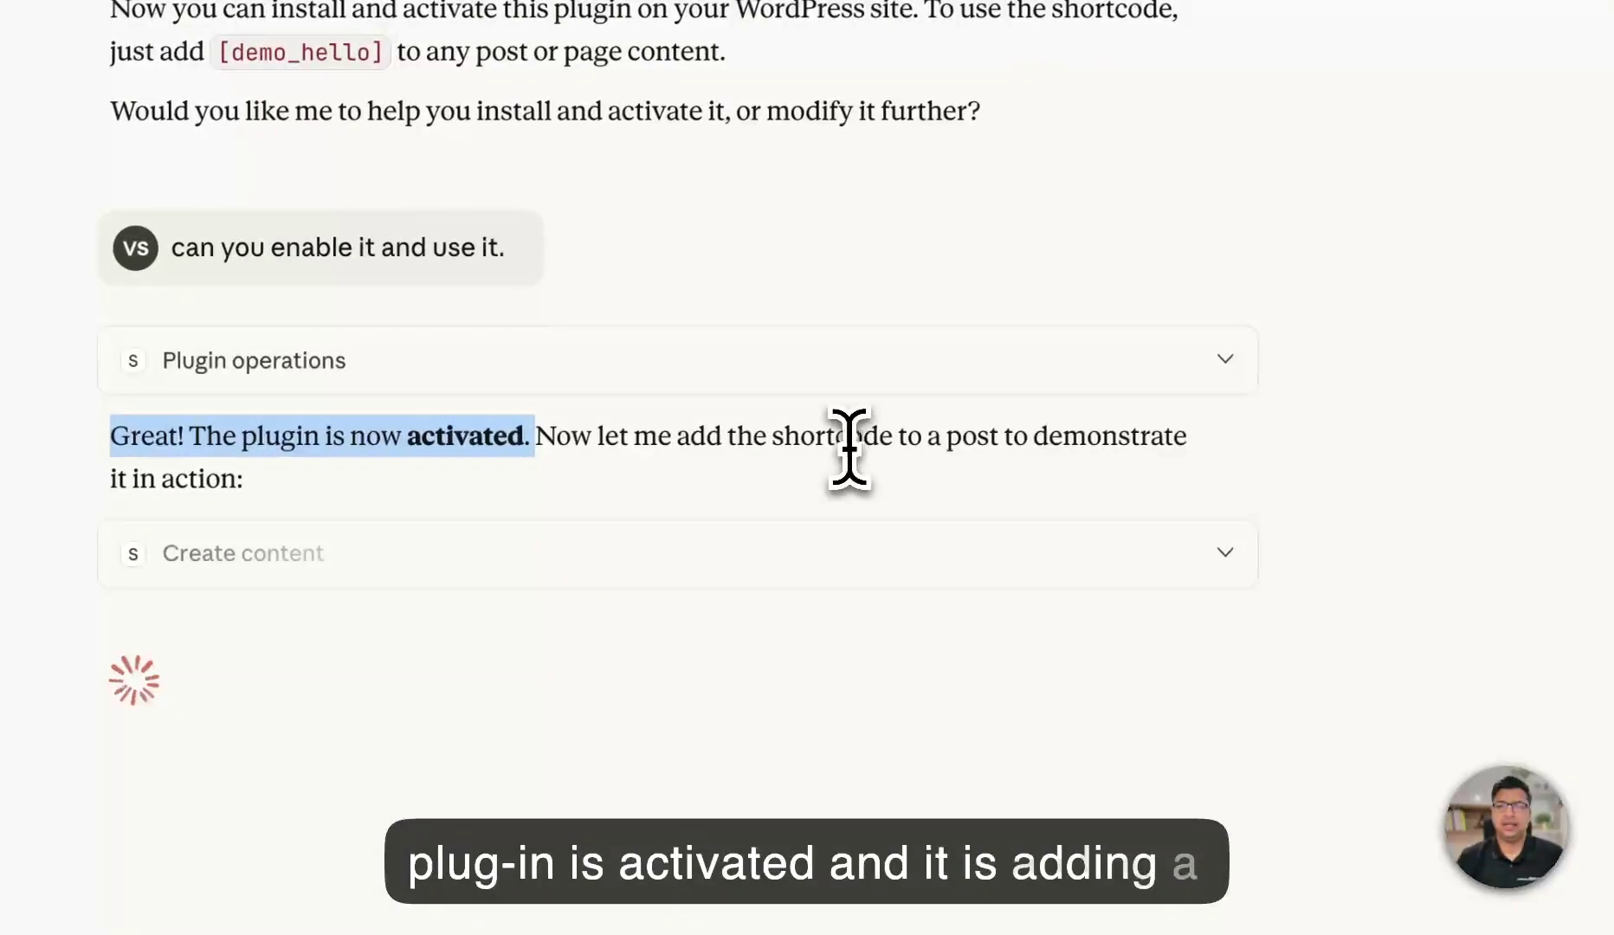
double_click(1139, 449)
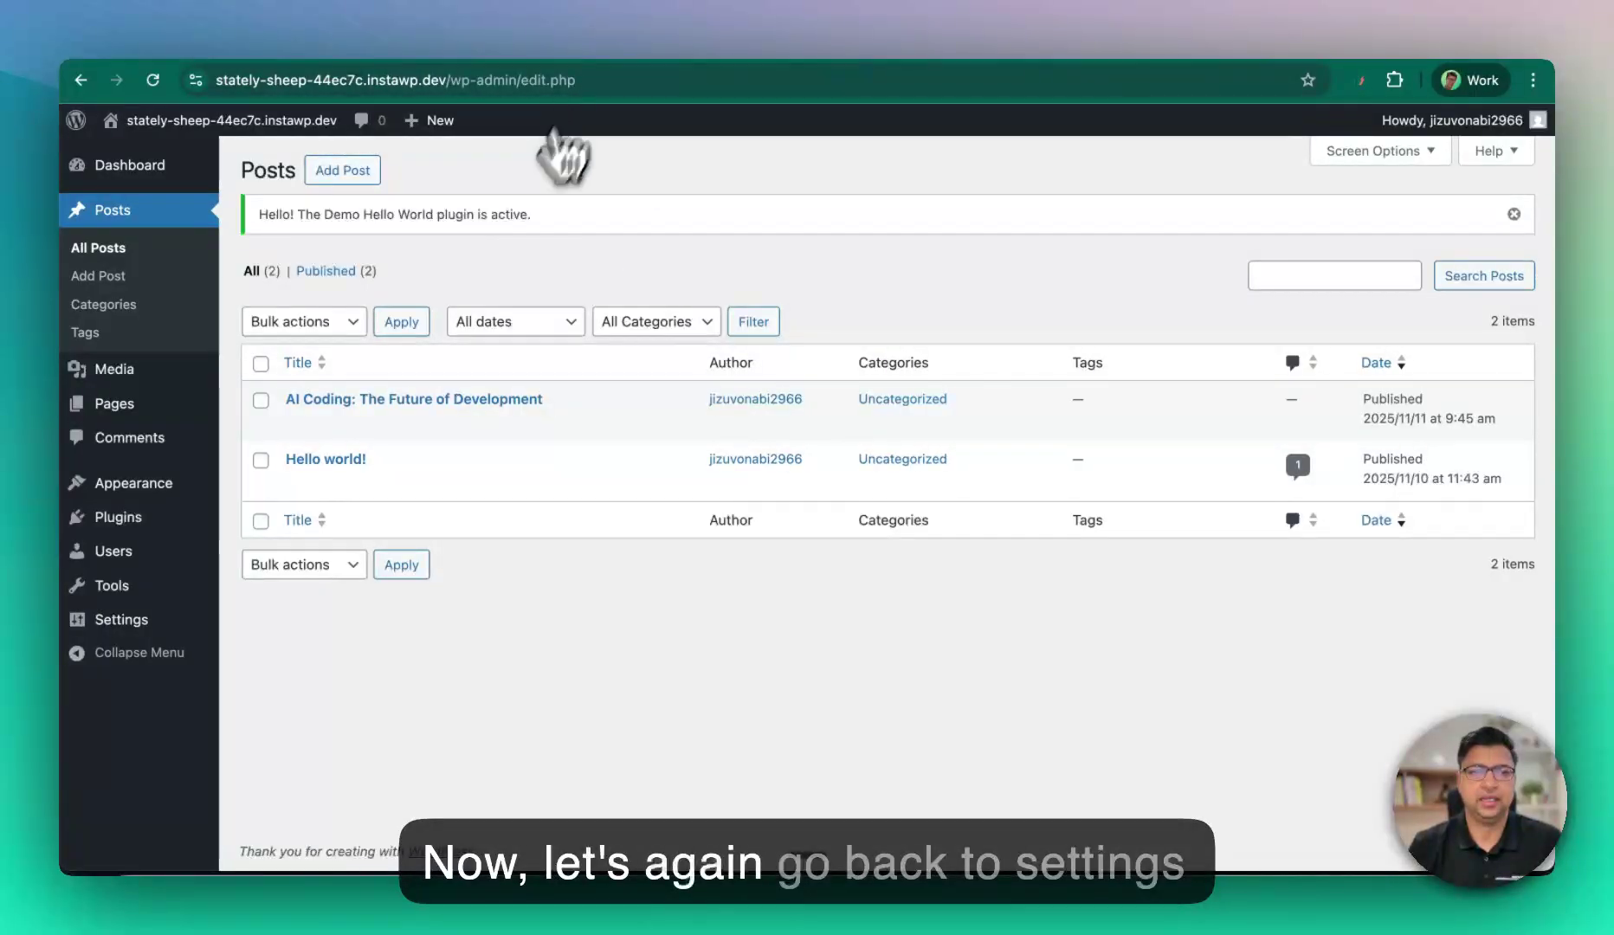
Open the API Tokens section of the InstaMCP settings in the WordPress admin
mouse_move(203, 582)
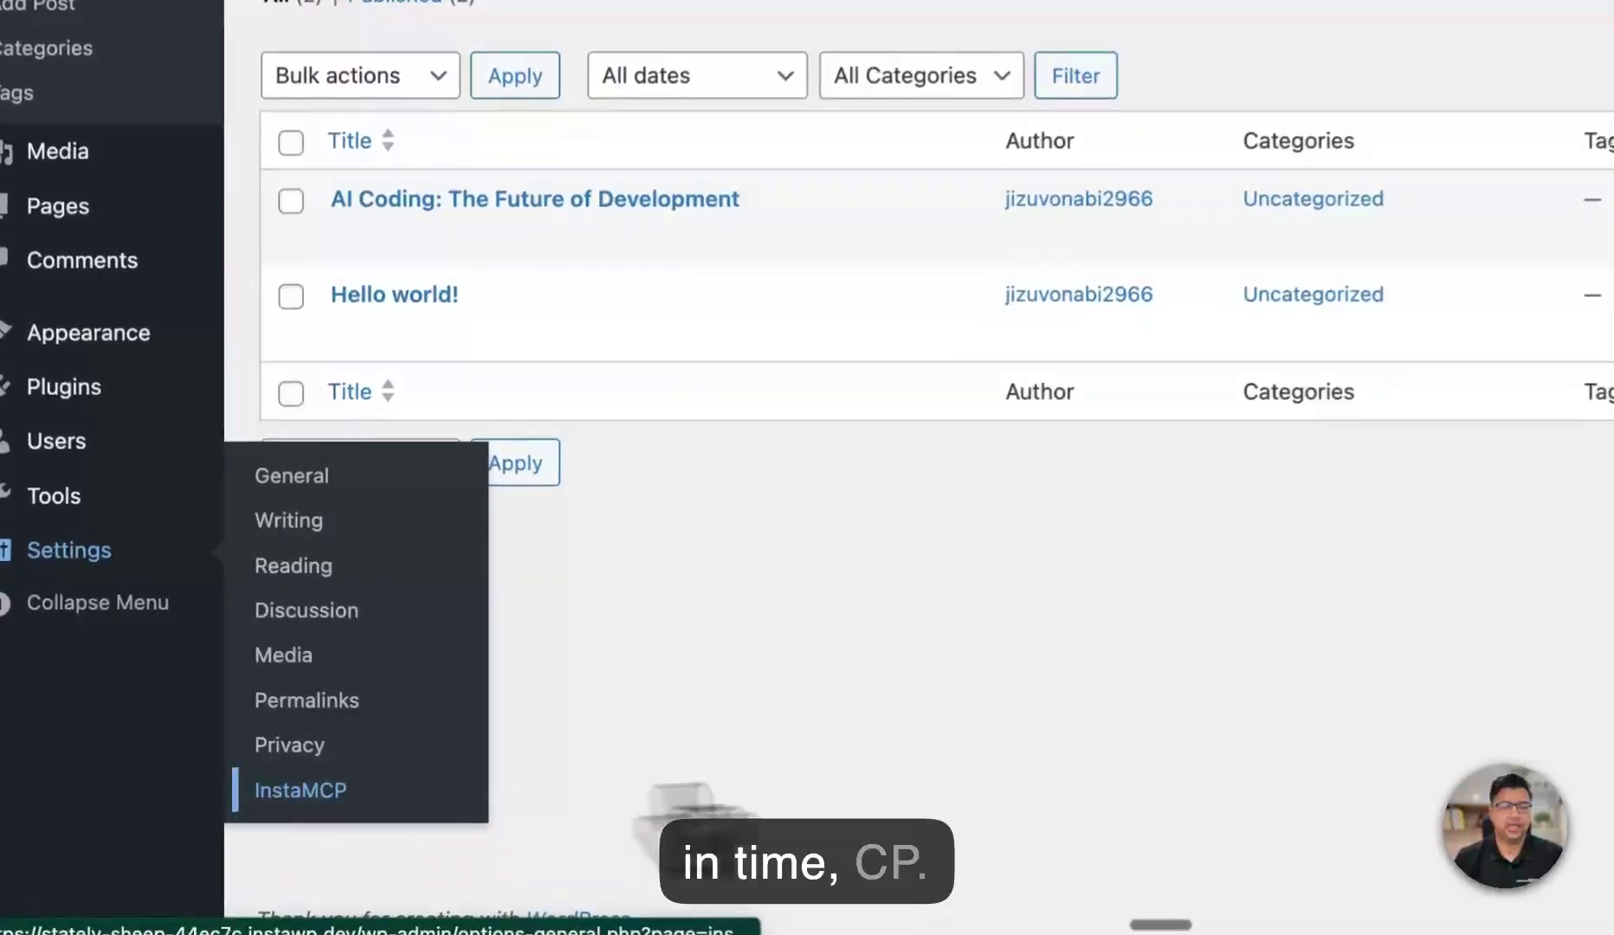
left_click(267, 770)
left_click(378, 275)
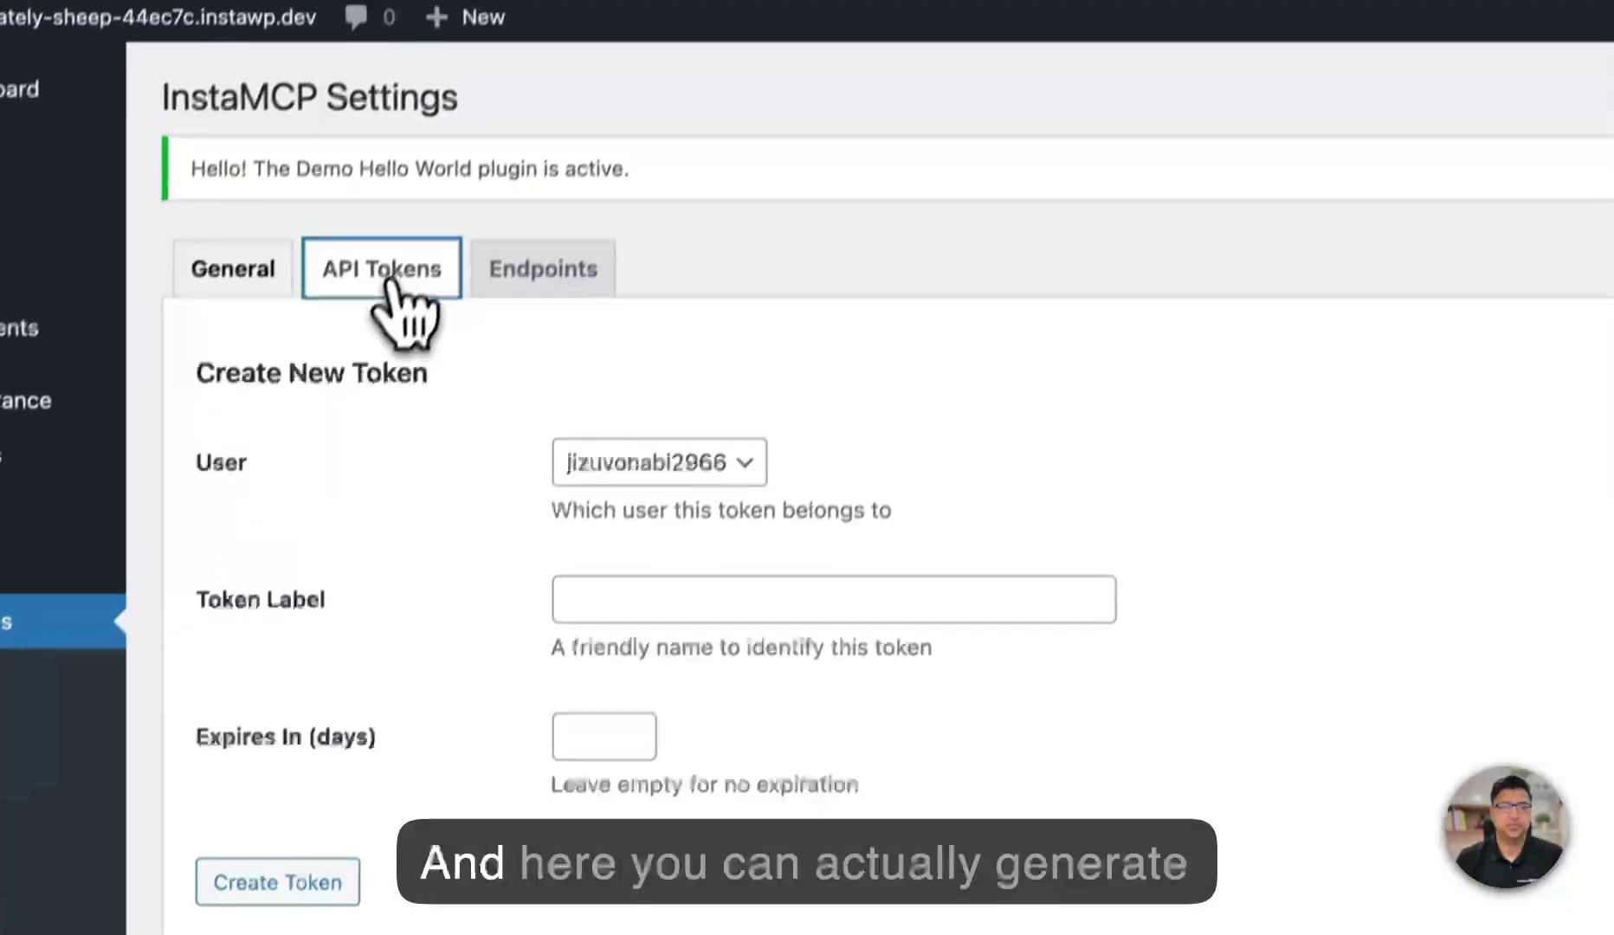
scroll(1178, 572, "down", 3)
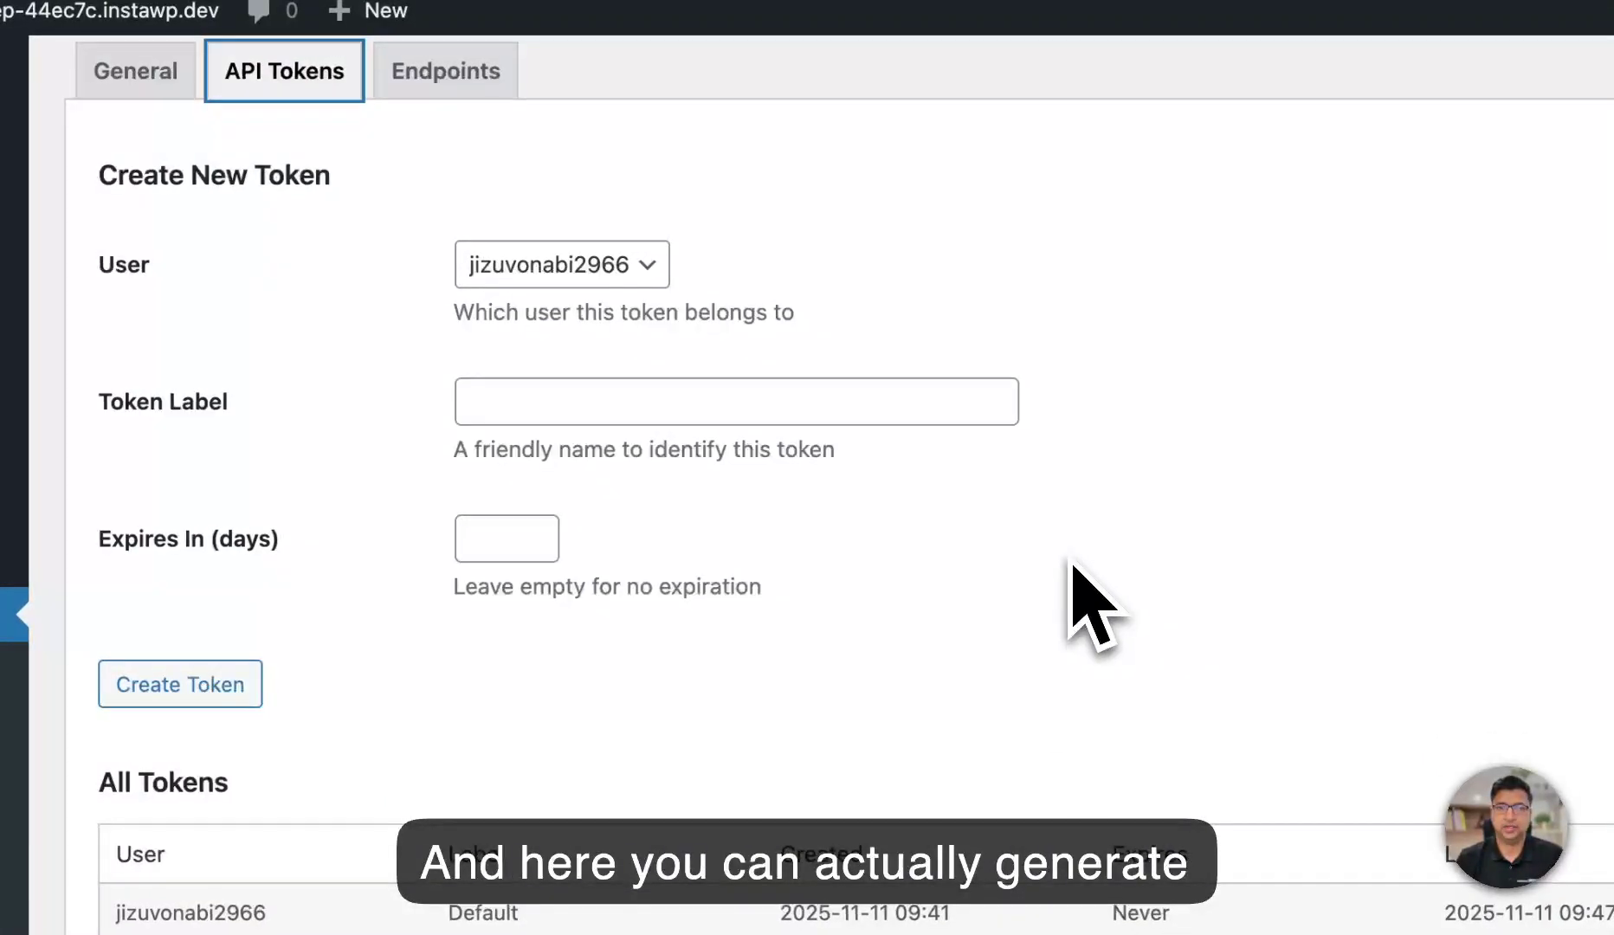
scroll(1073, 568, "up", 1)
Create an API token labelled Test for the preselected user, without an expiration
left_click(611, 333)
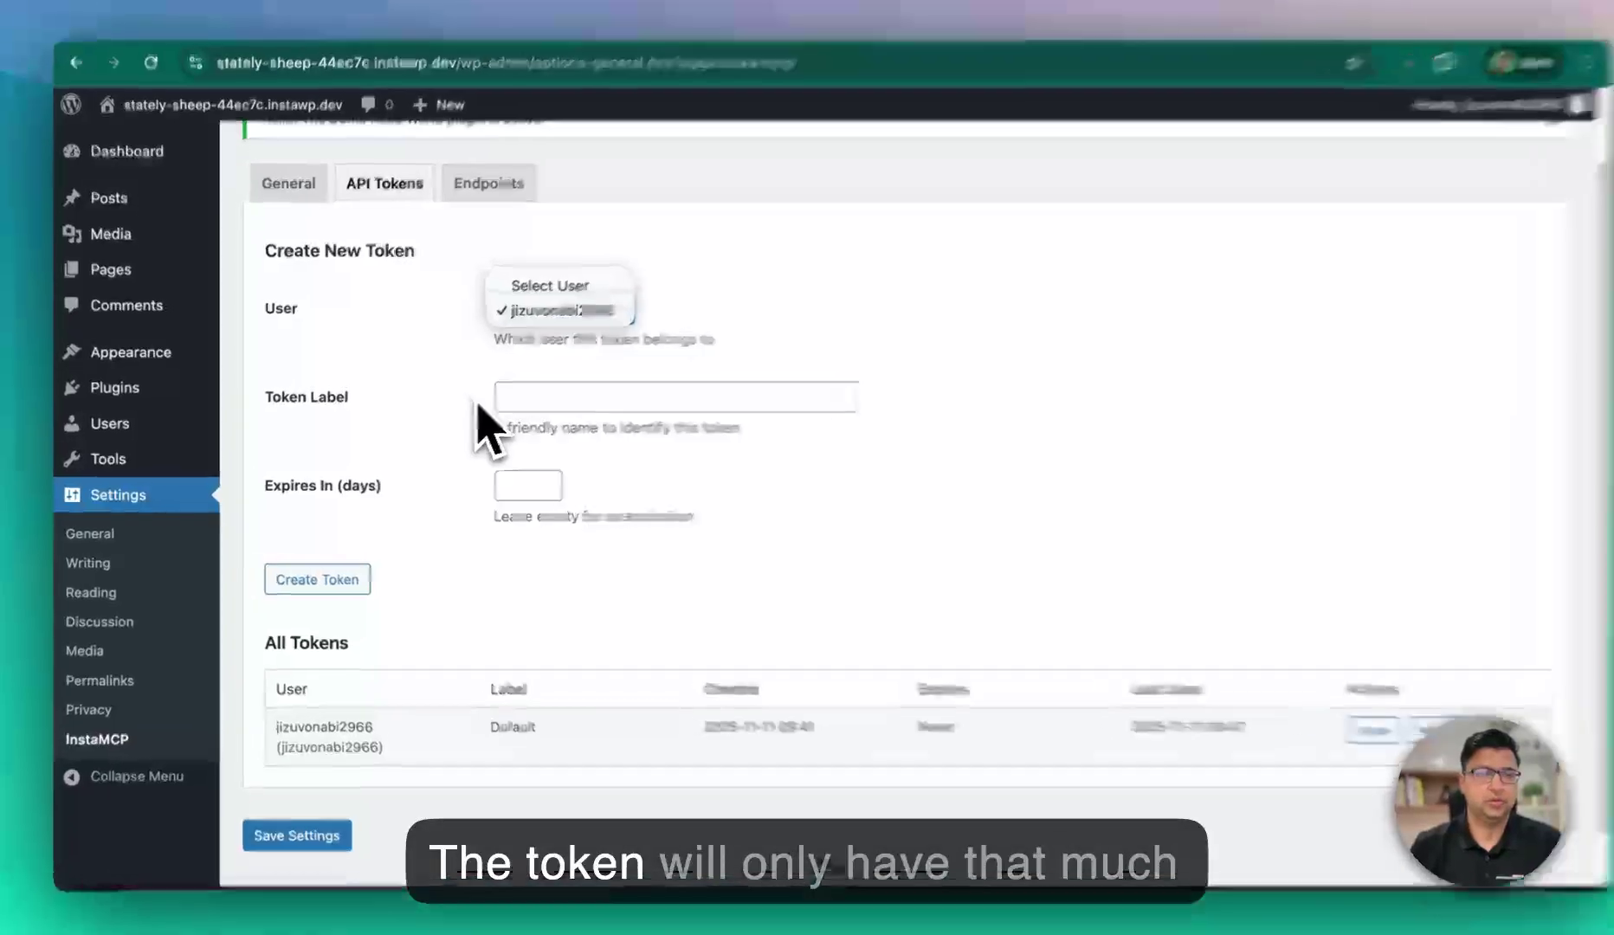
left_click(466, 409)
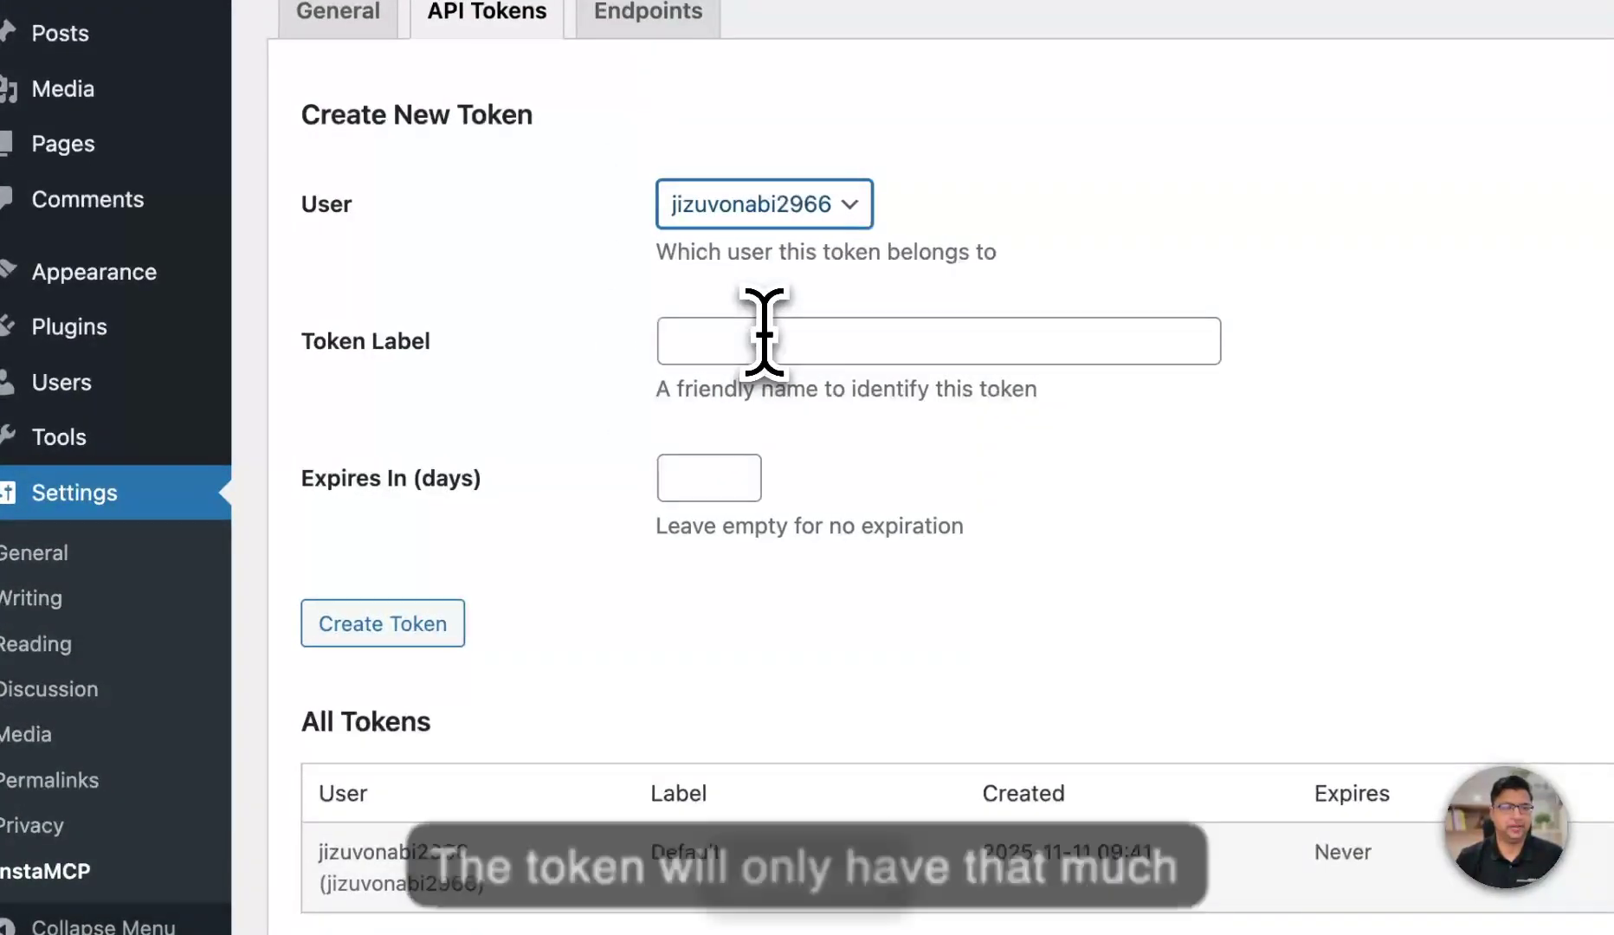
left_click(751, 353)
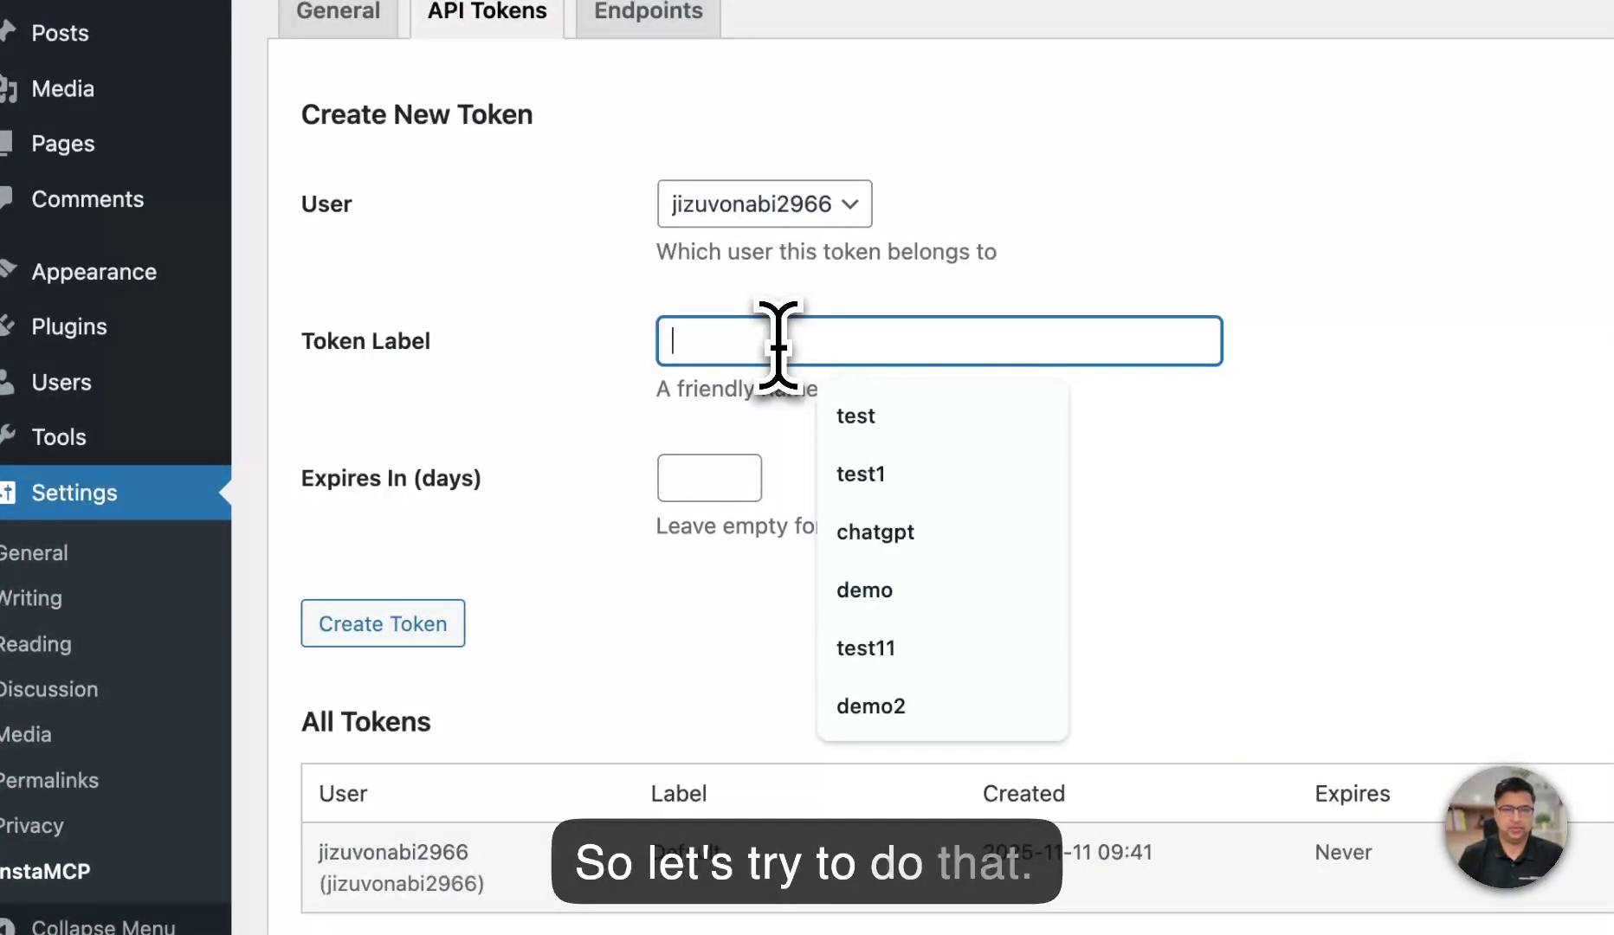
type("Test")
left_click(405, 631)
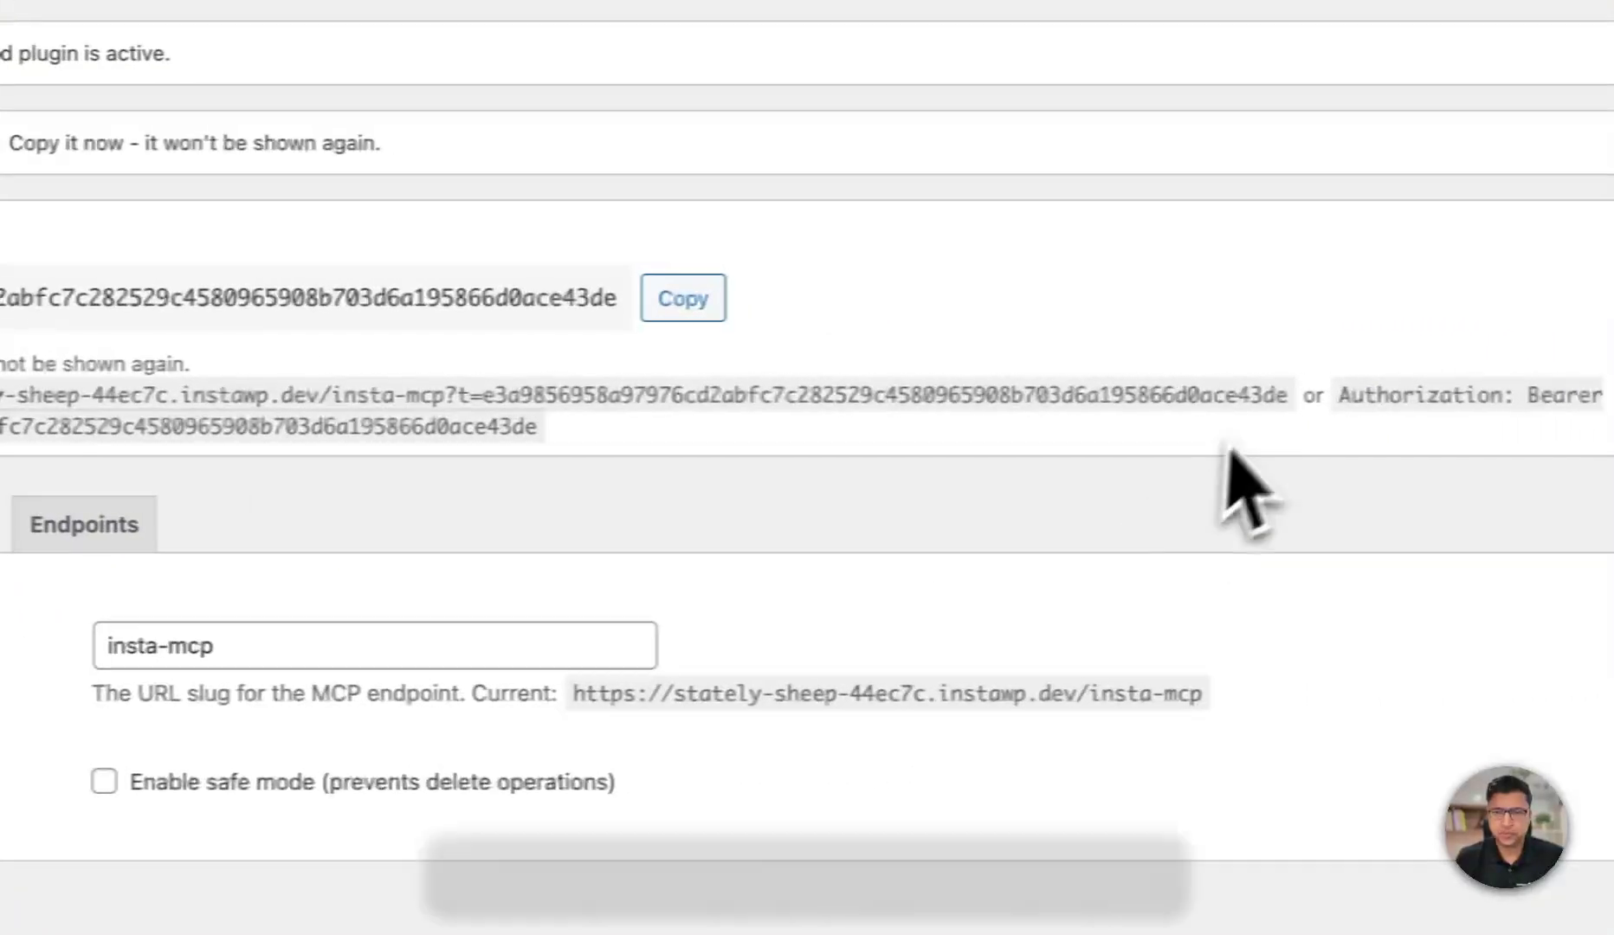
Copy the new token's full MCP usage URL and switch to the ChatGPT browser window
left_click_drag(1288, 400, 0, 402)
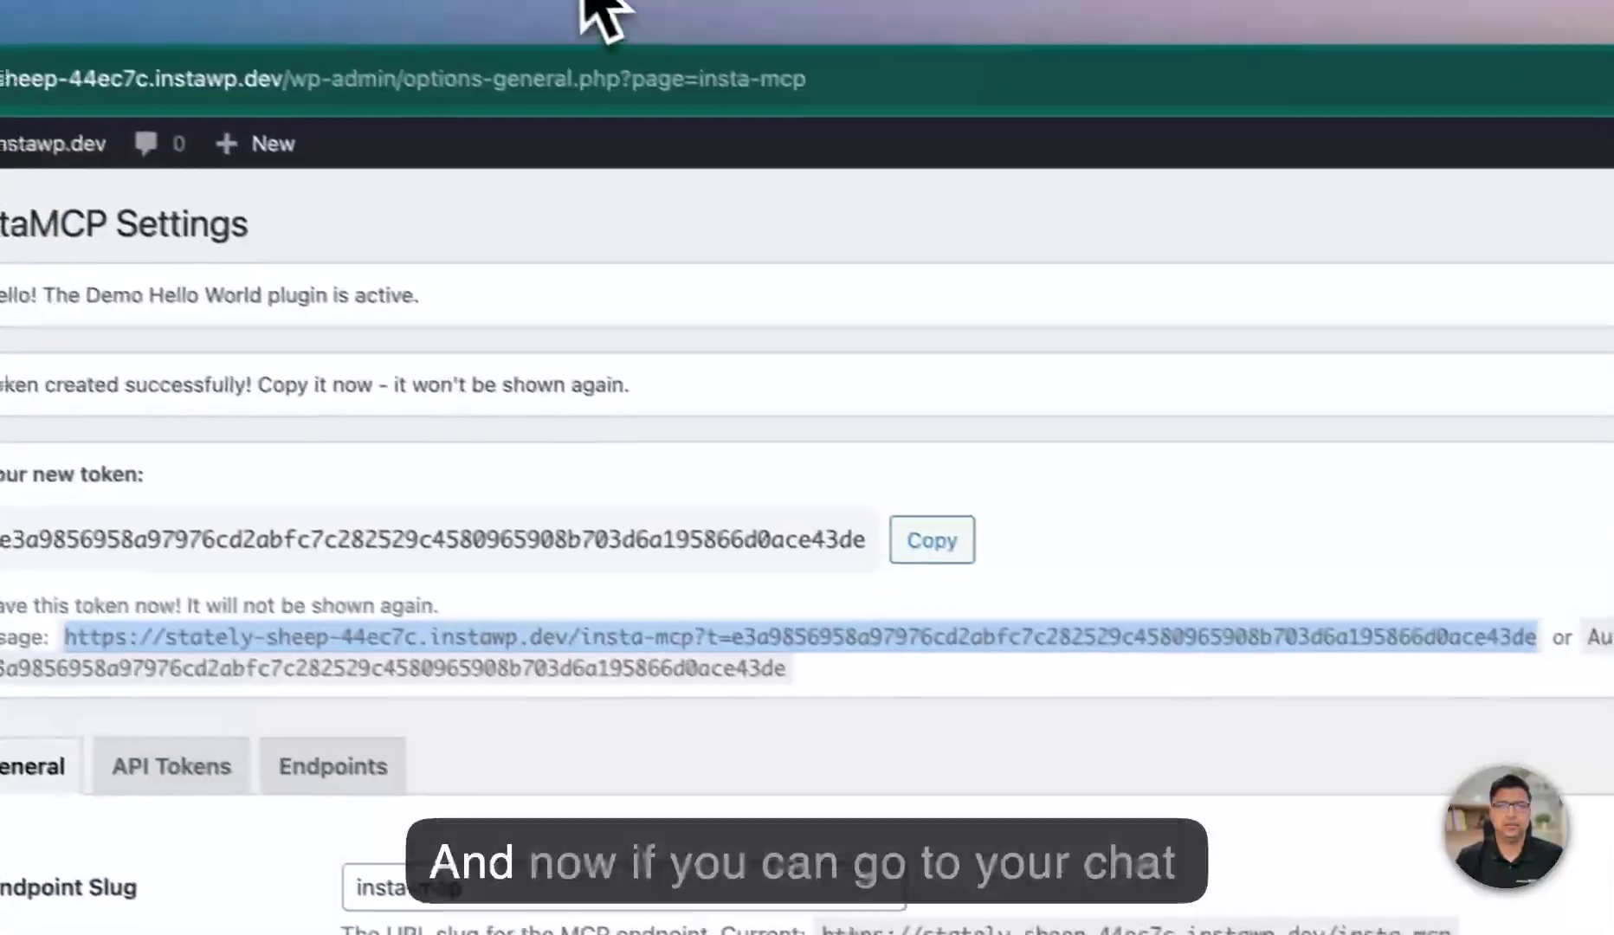
left_click(579, 0)
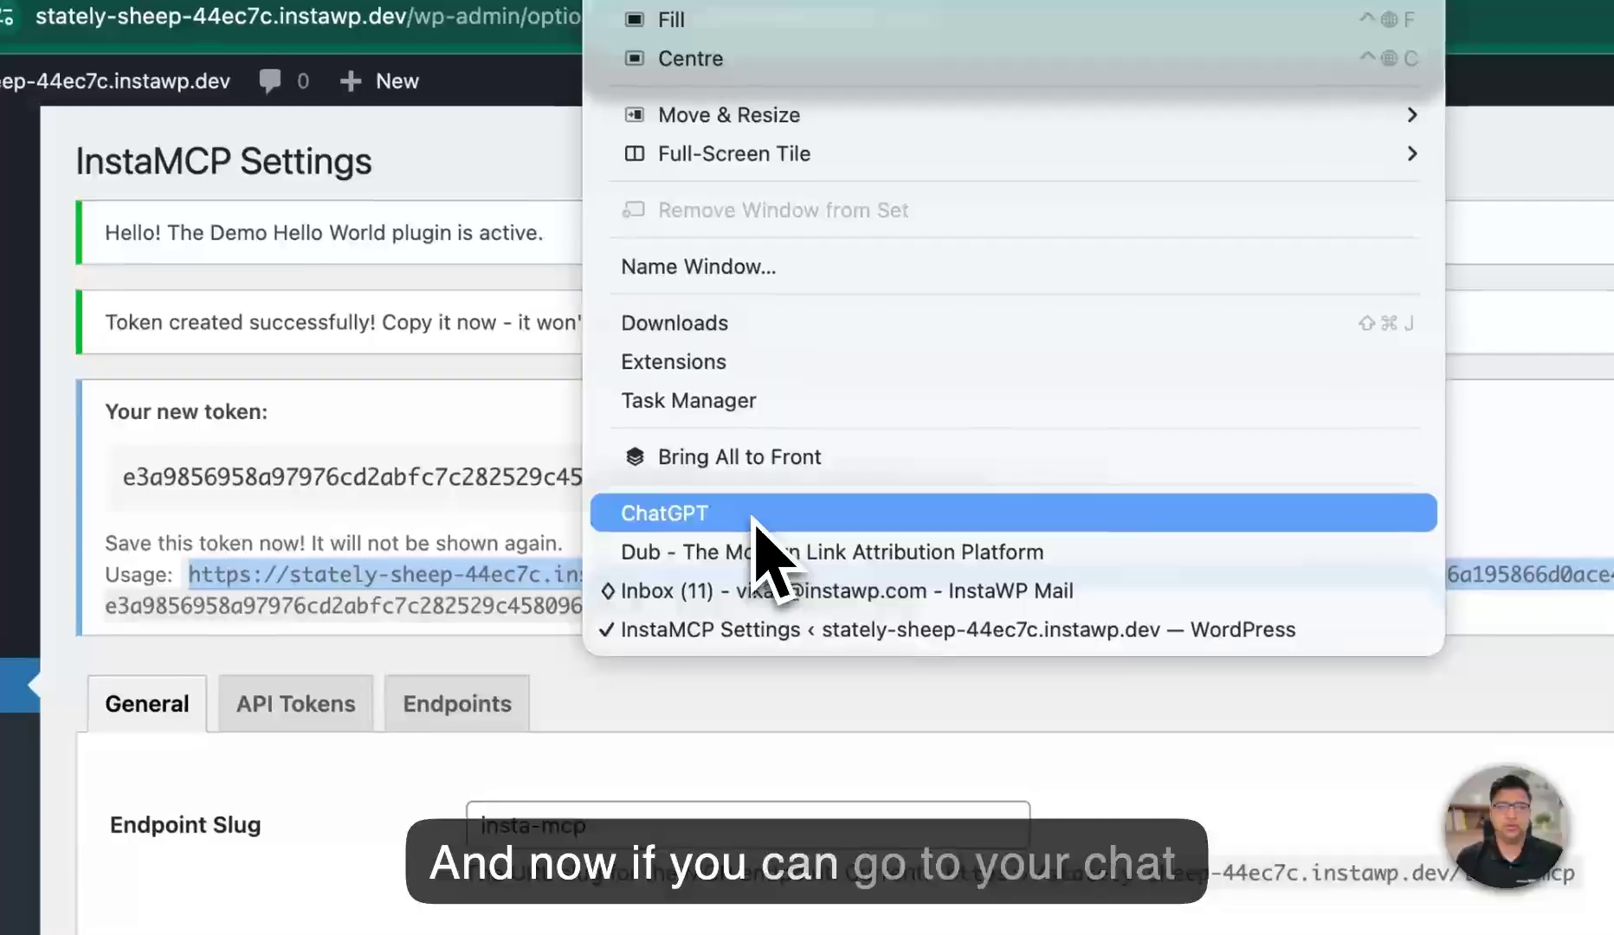
left_click(632, 581)
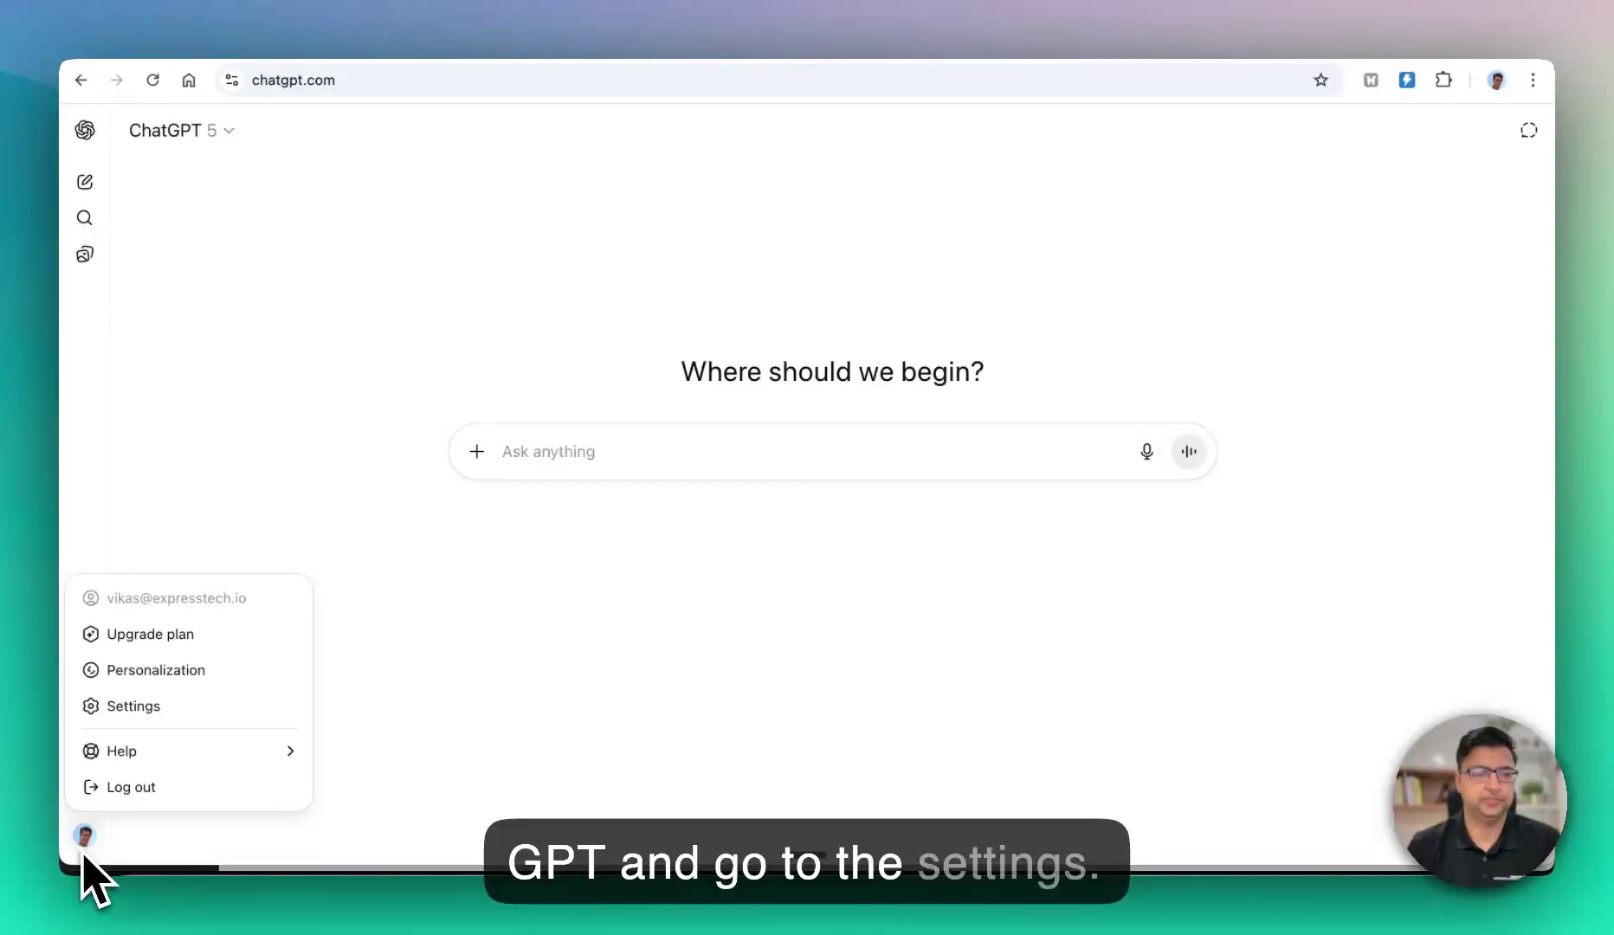
Enable Developer mode in the advanced settings of ChatGPT's Apps & Connectors and return to the connector overview
left_click(130, 706)
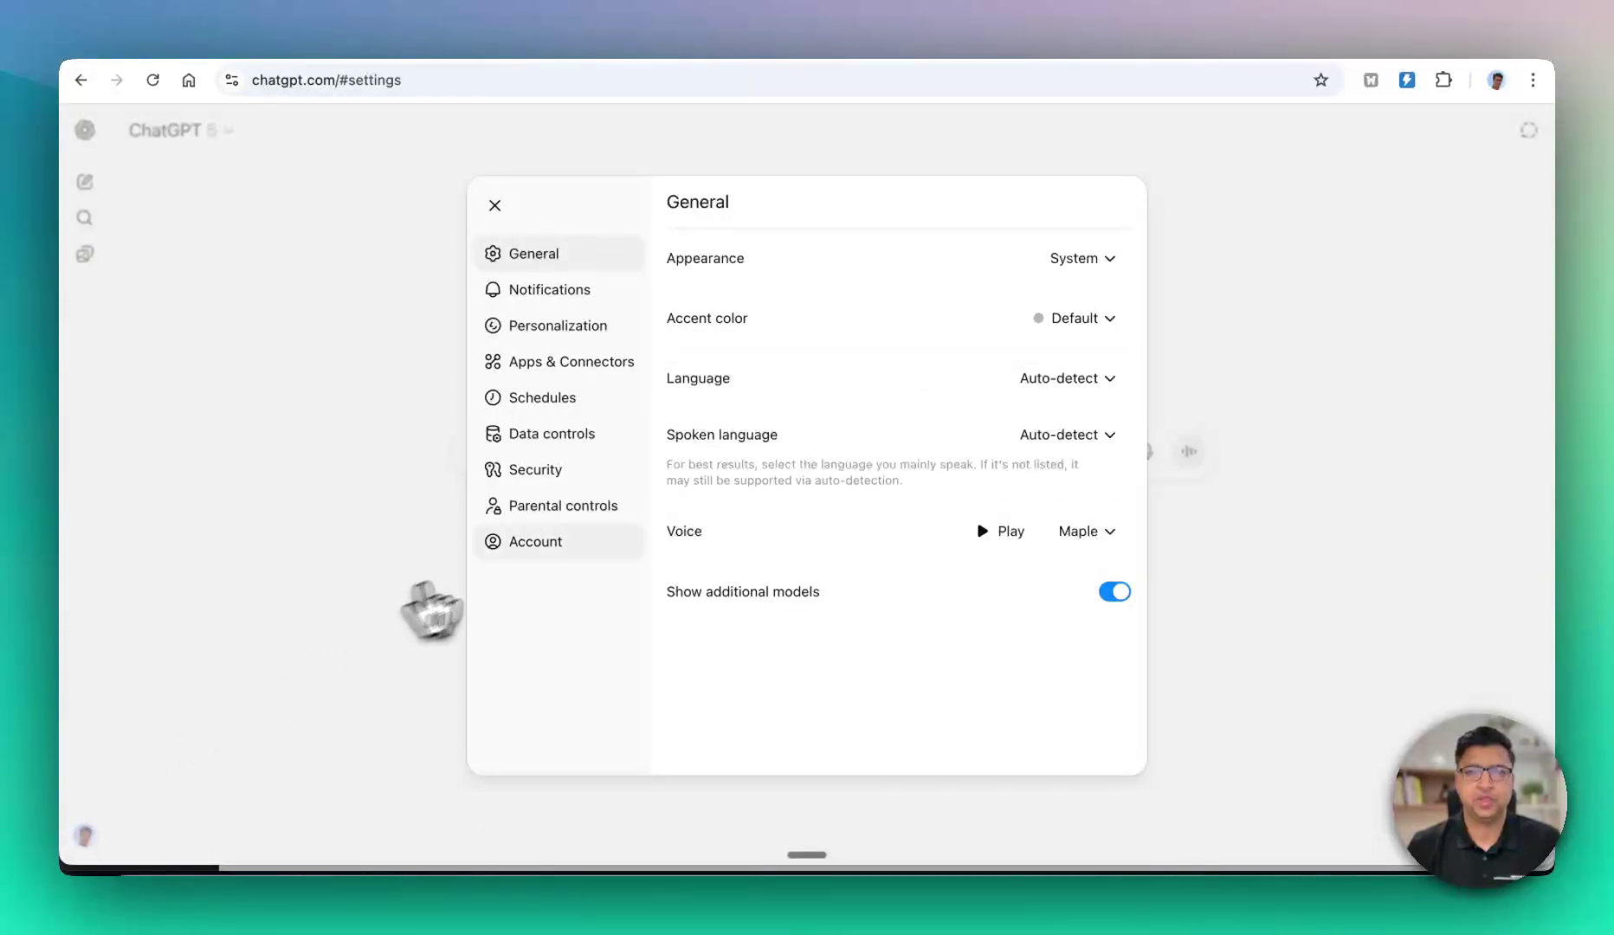
left_click(553, 364)
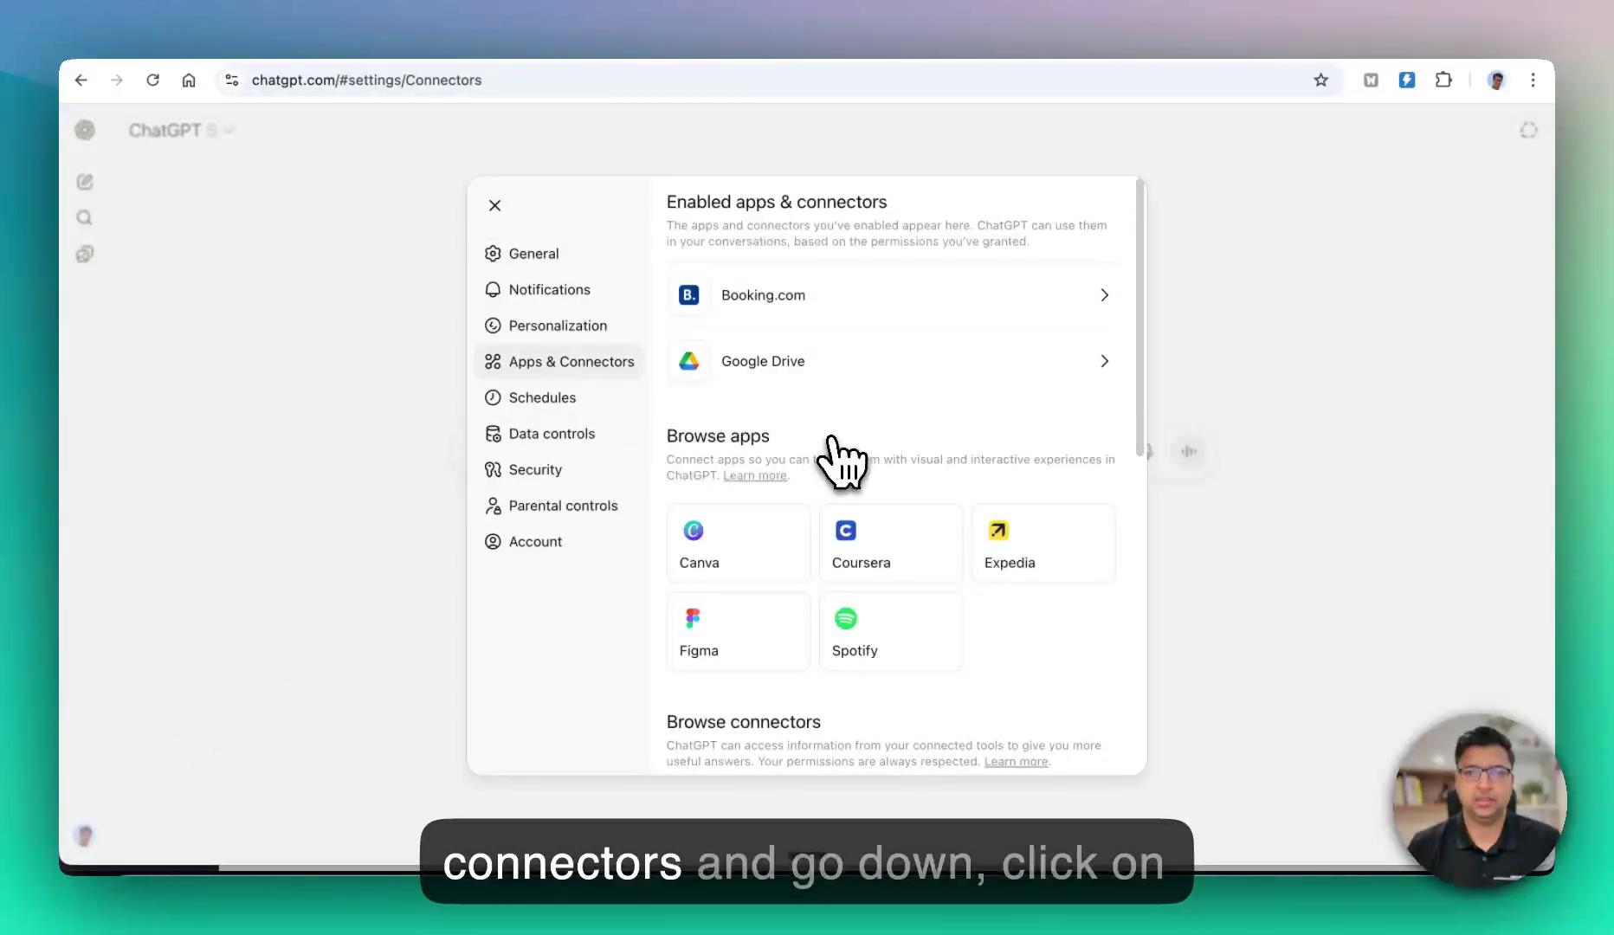
scroll(832, 442, "down", 8)
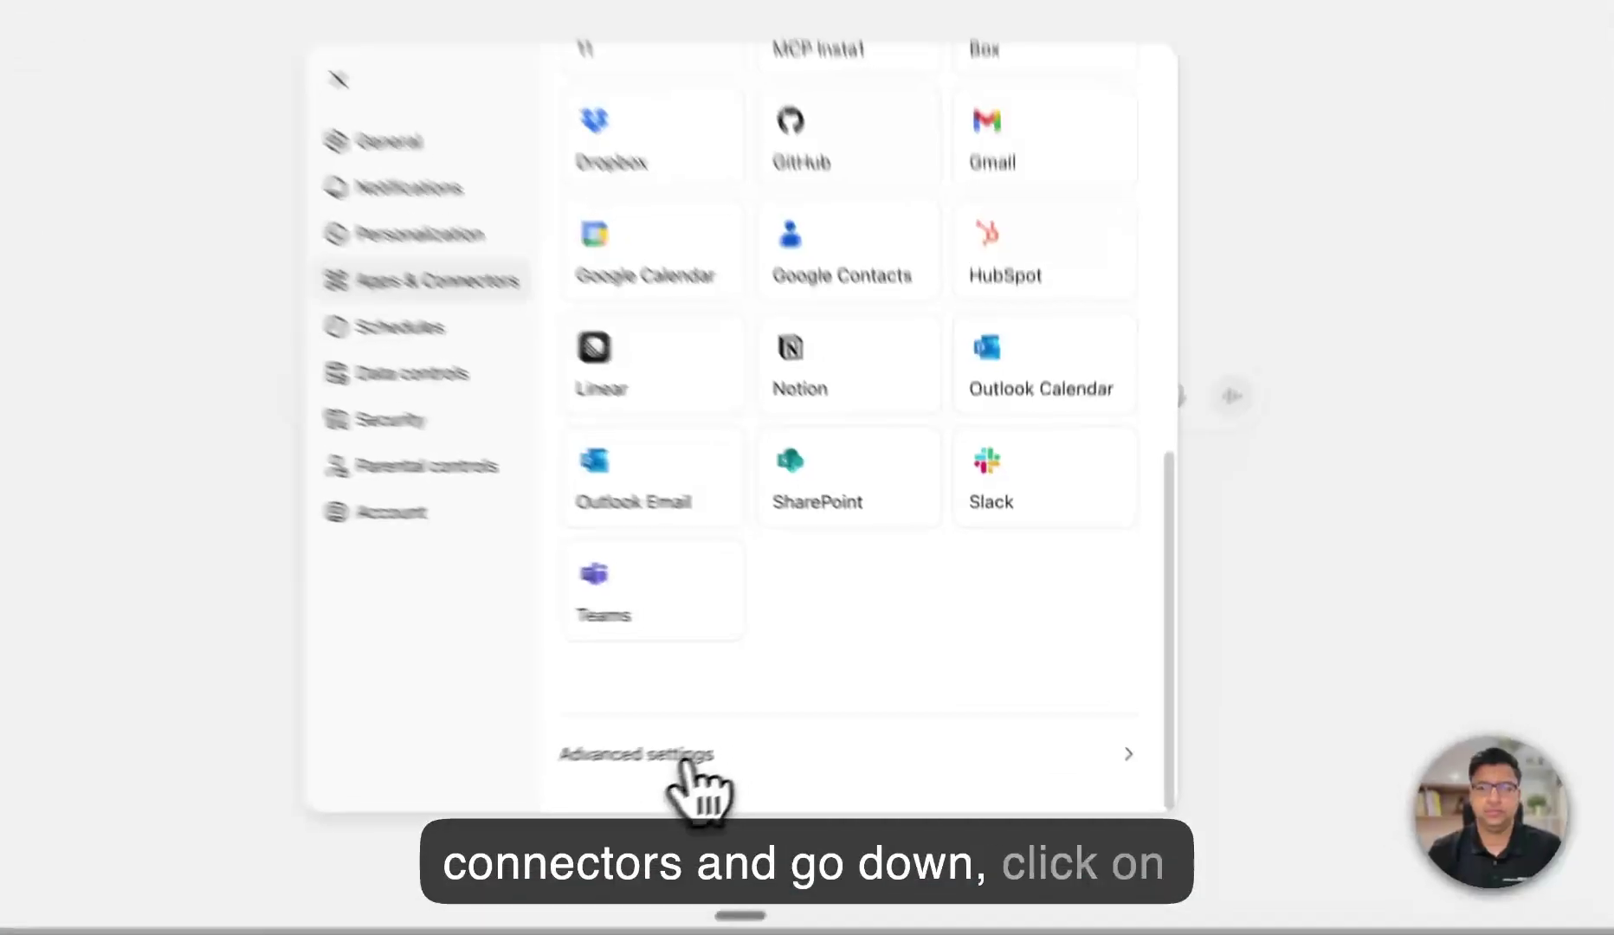
left_click(770, 747)
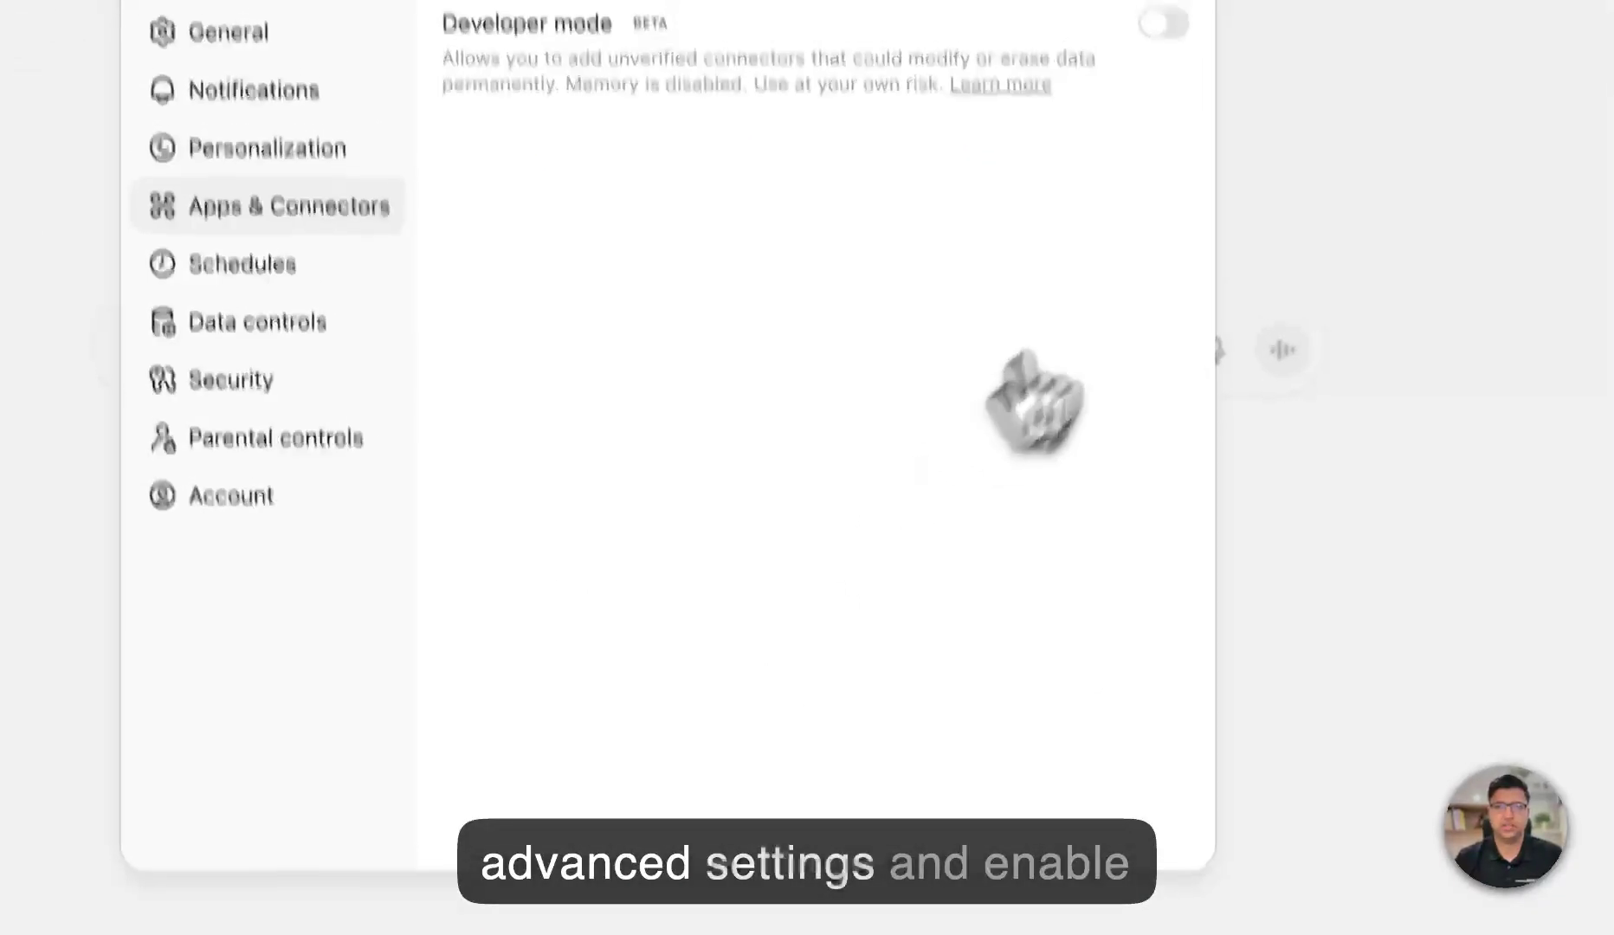
left_click(1188, 207)
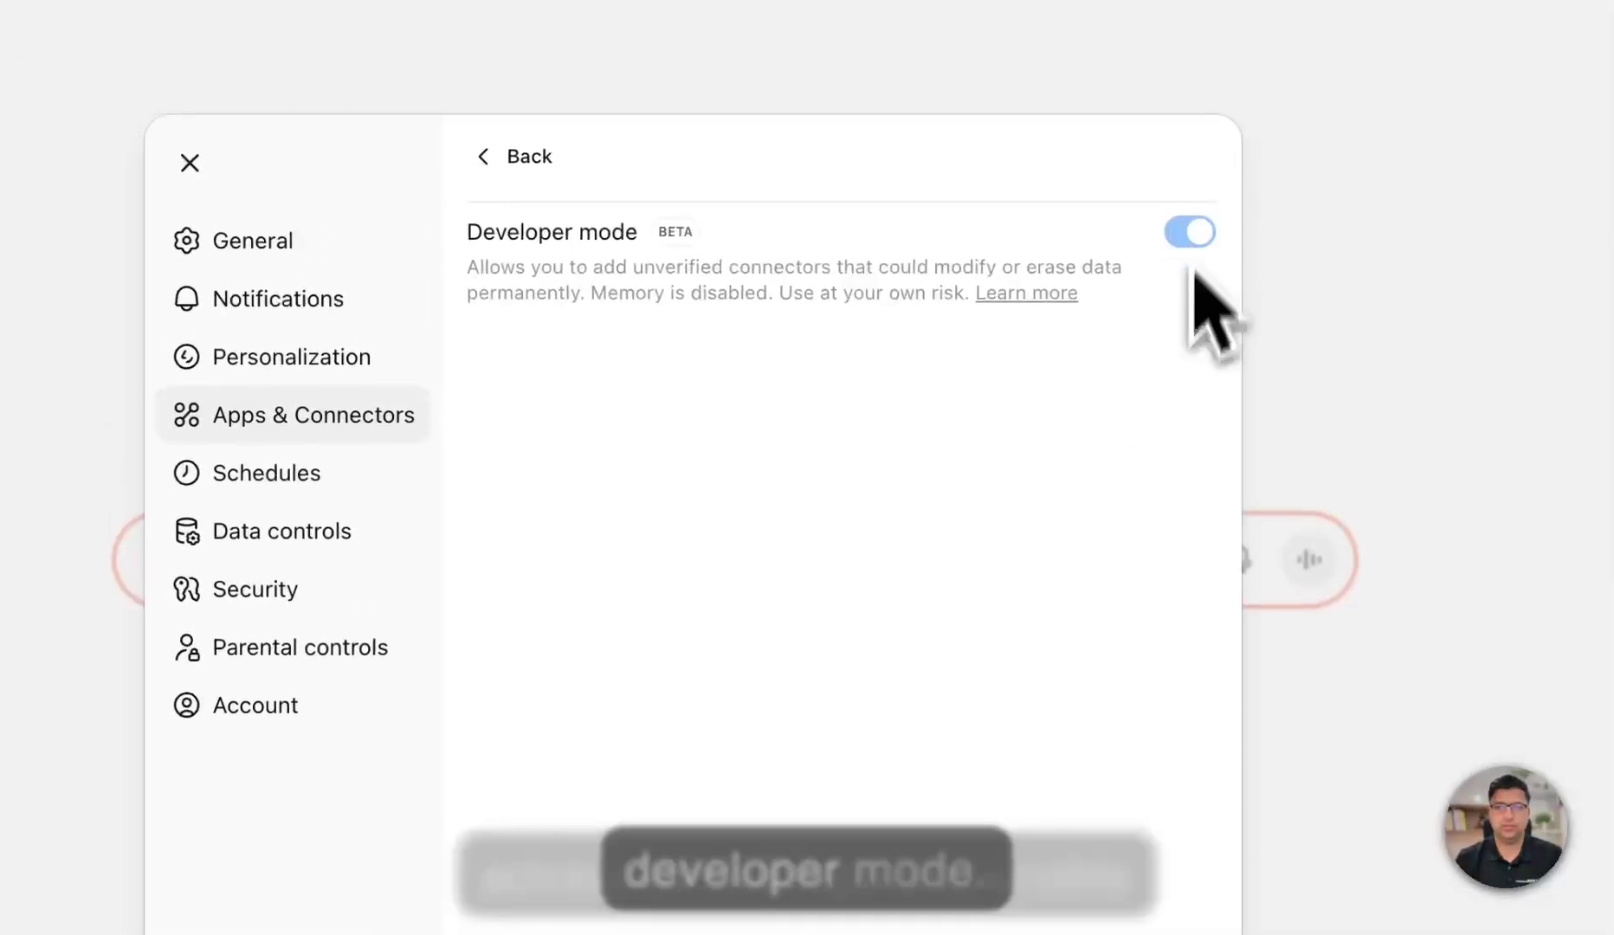
left_click(513, 132)
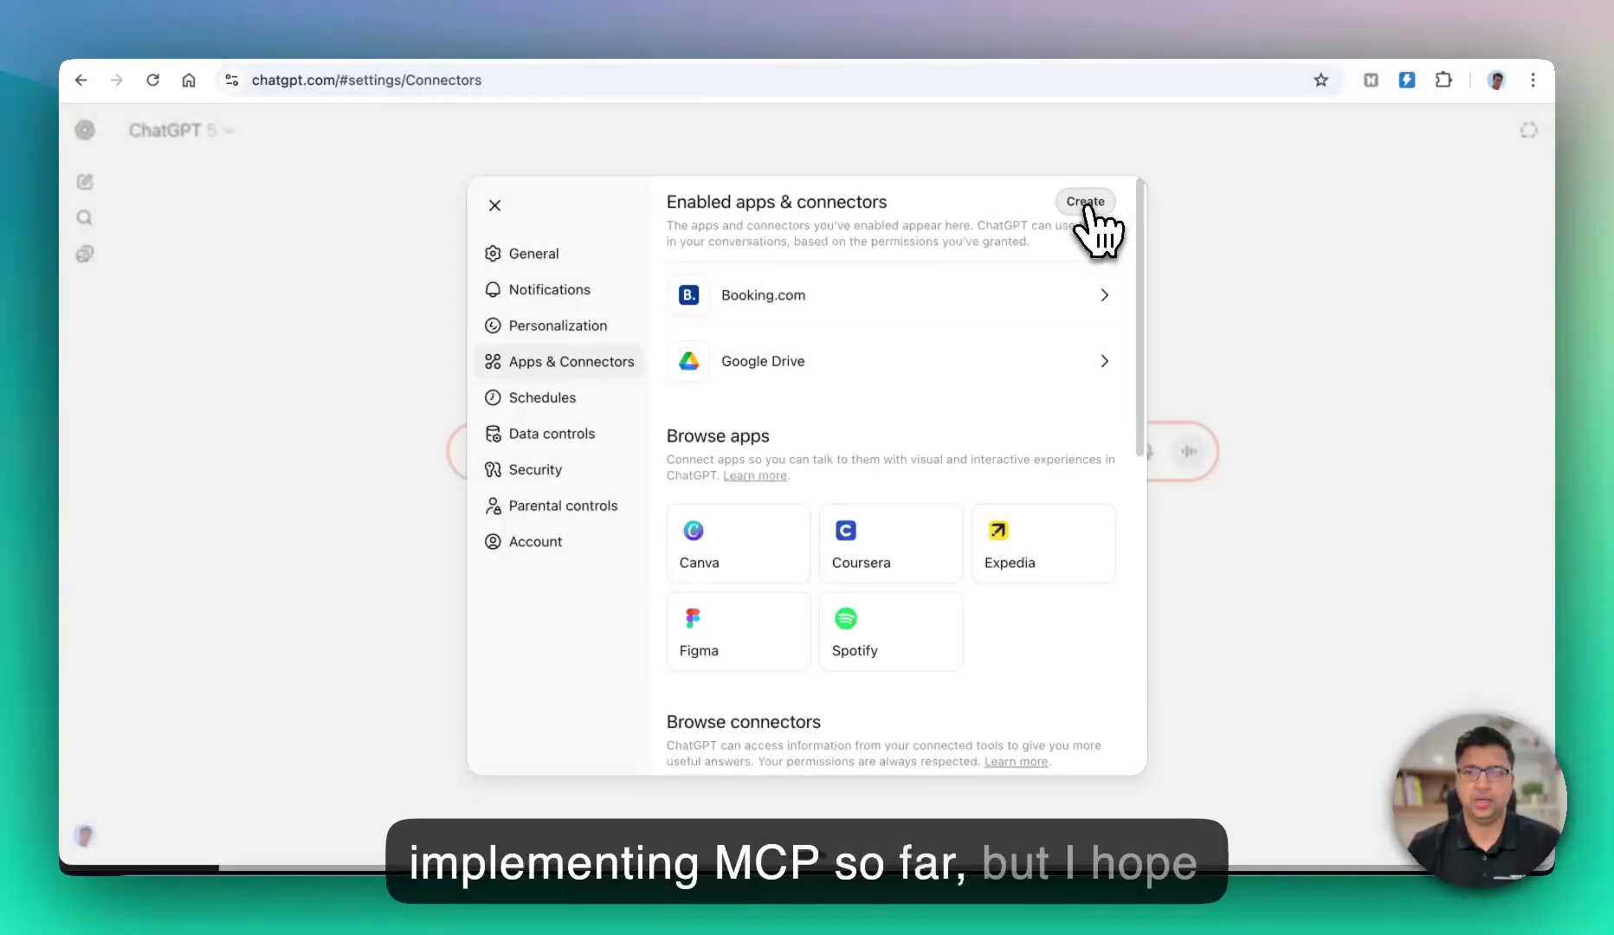
Start a new connector and paste the copied MCP usage URL with its access token as the MCP server URL
left_click(1087, 202)
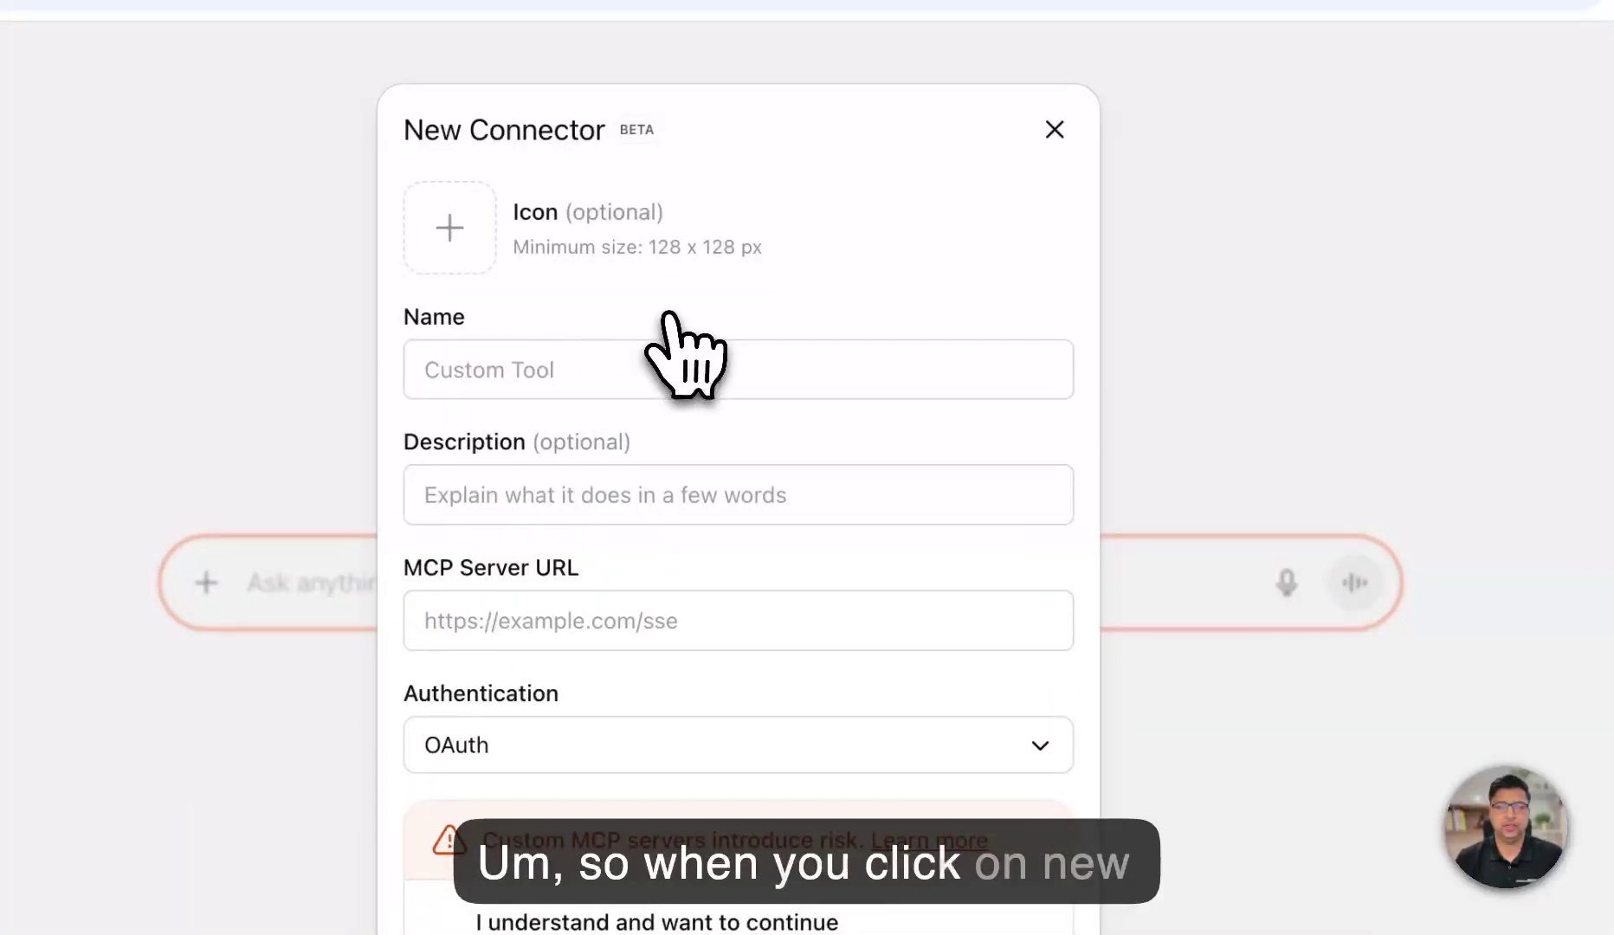
left_click(508, 620)
key("ctrl+v")
Enter "Stately WP Site" as both the description and the name of the new connector
left_click(699, 500)
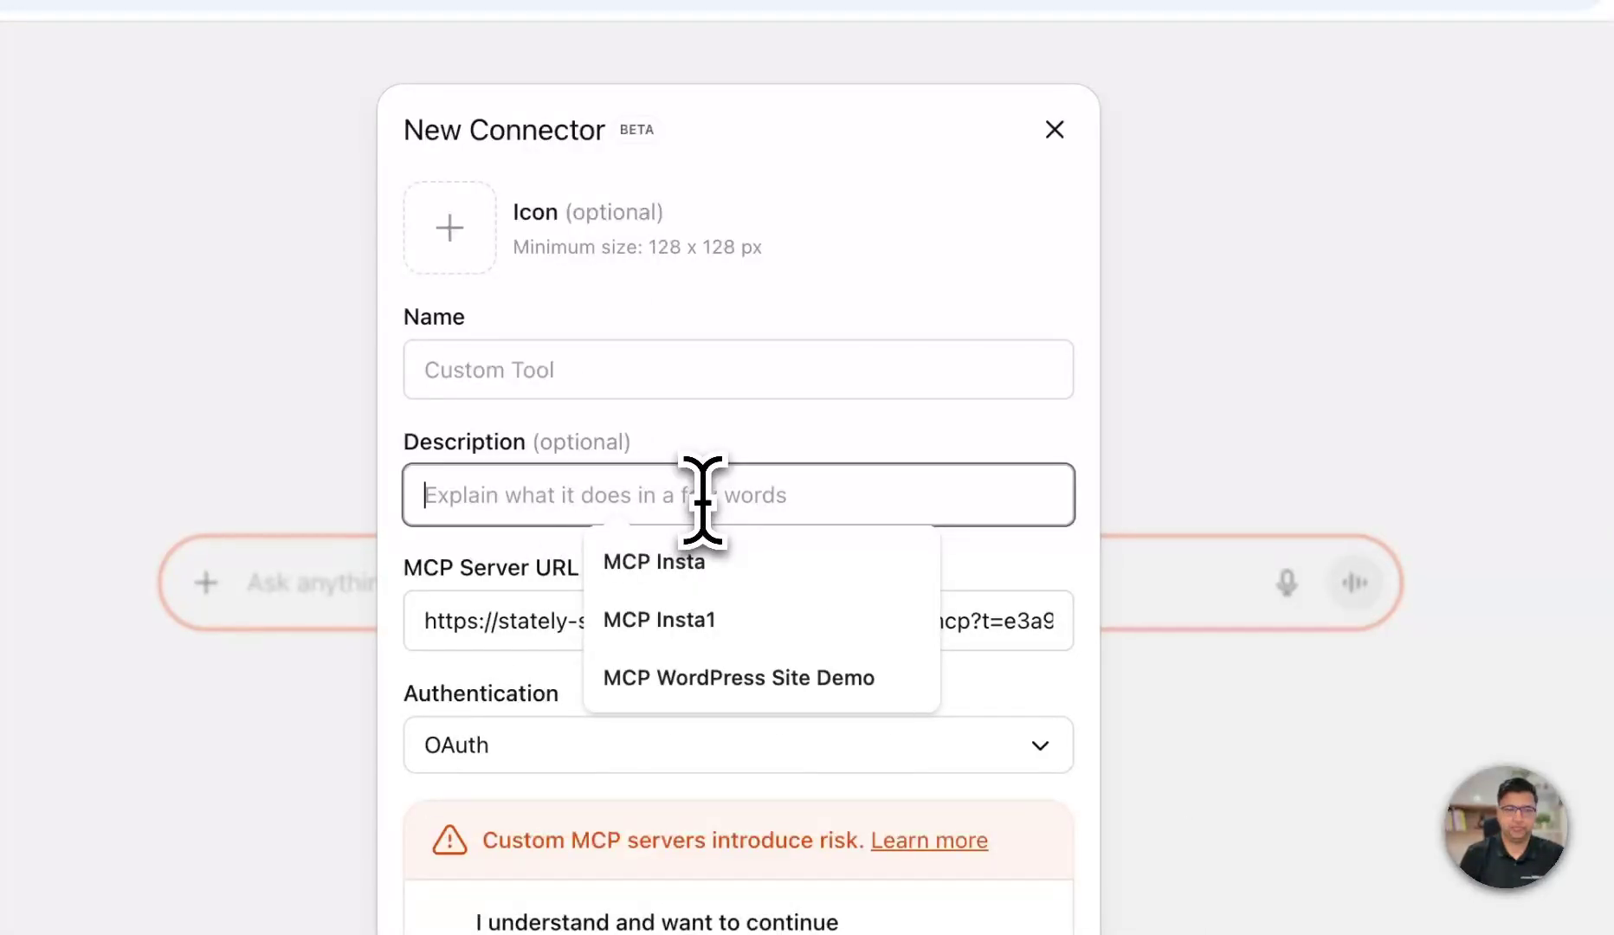
type("Stately WP Site")
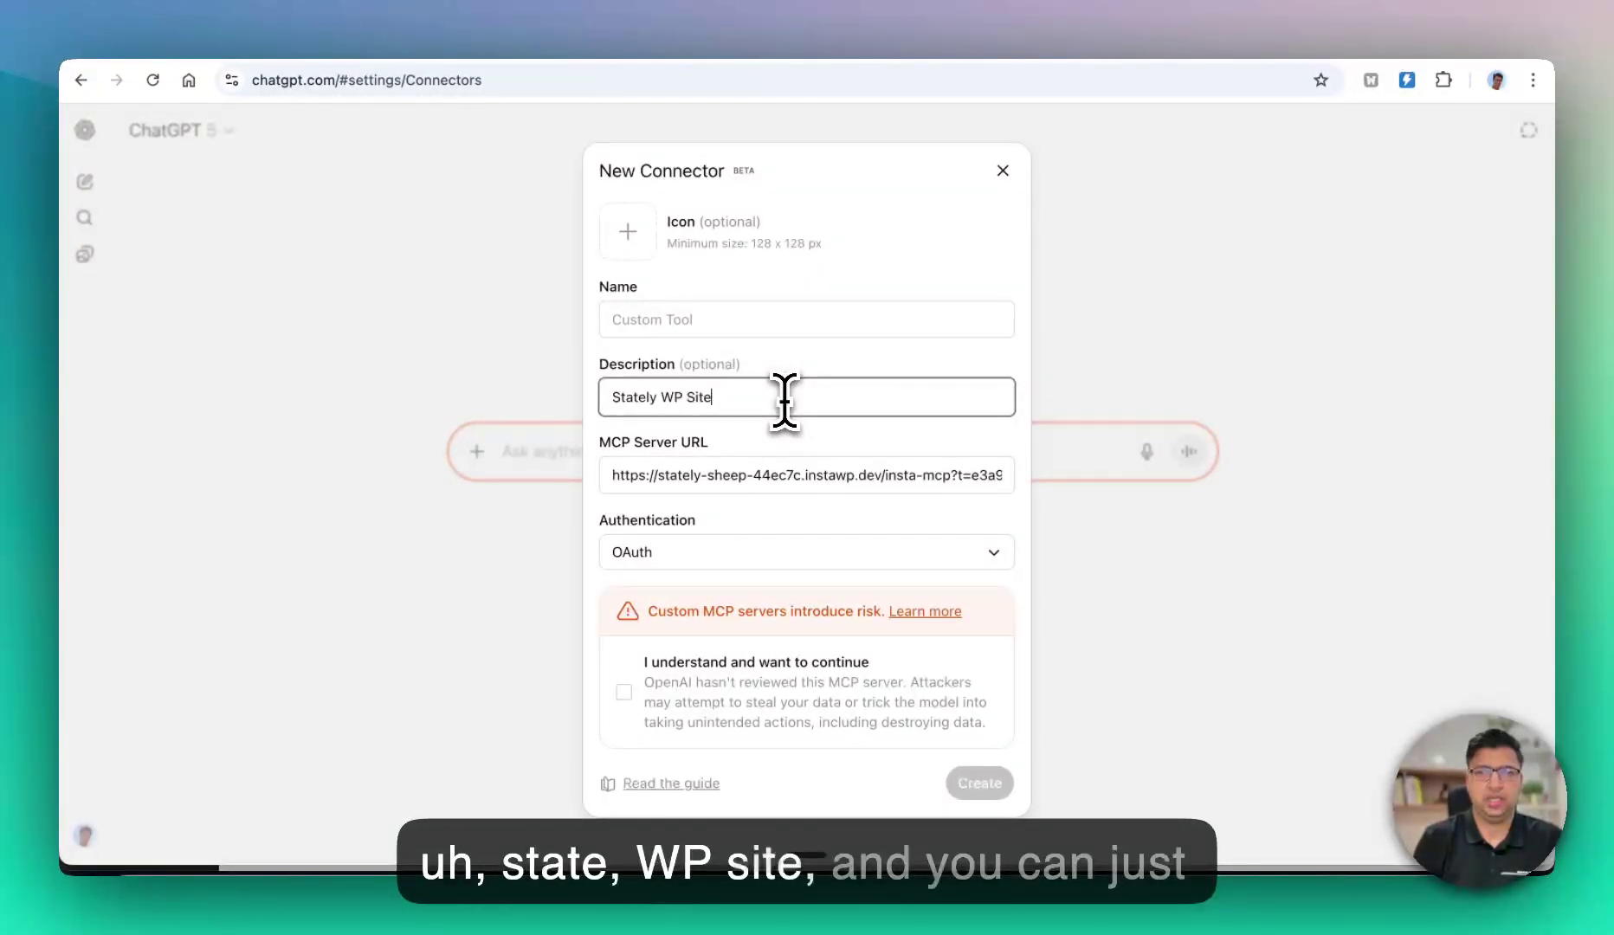
key("super+a")
key("super+c")
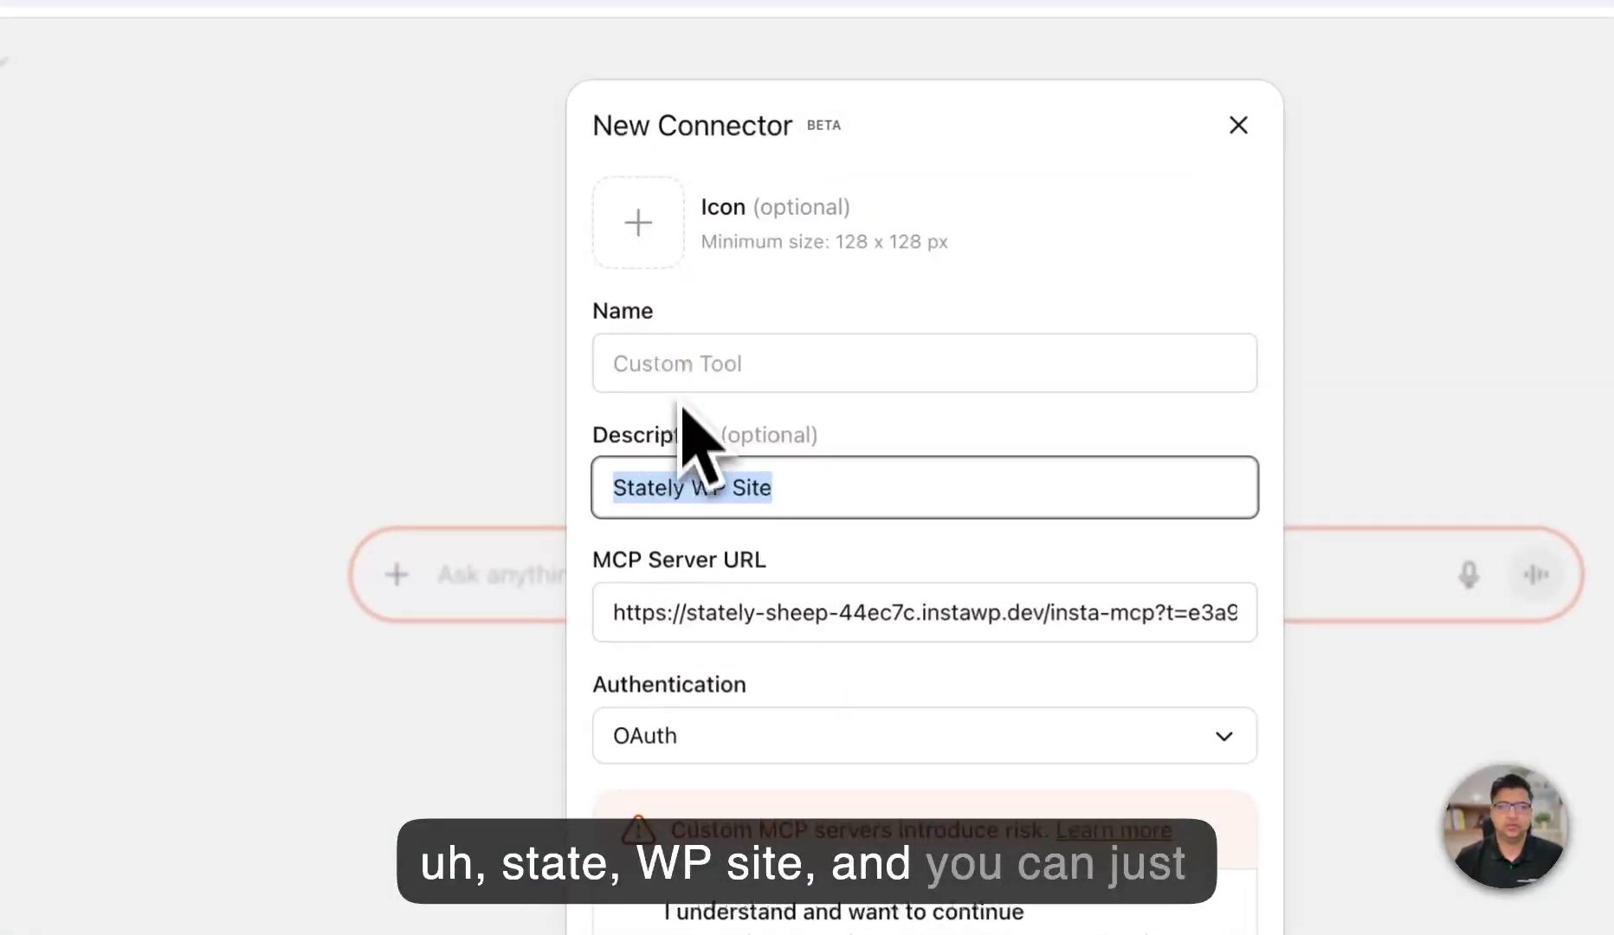
left_click(652, 323)
key("super+v")
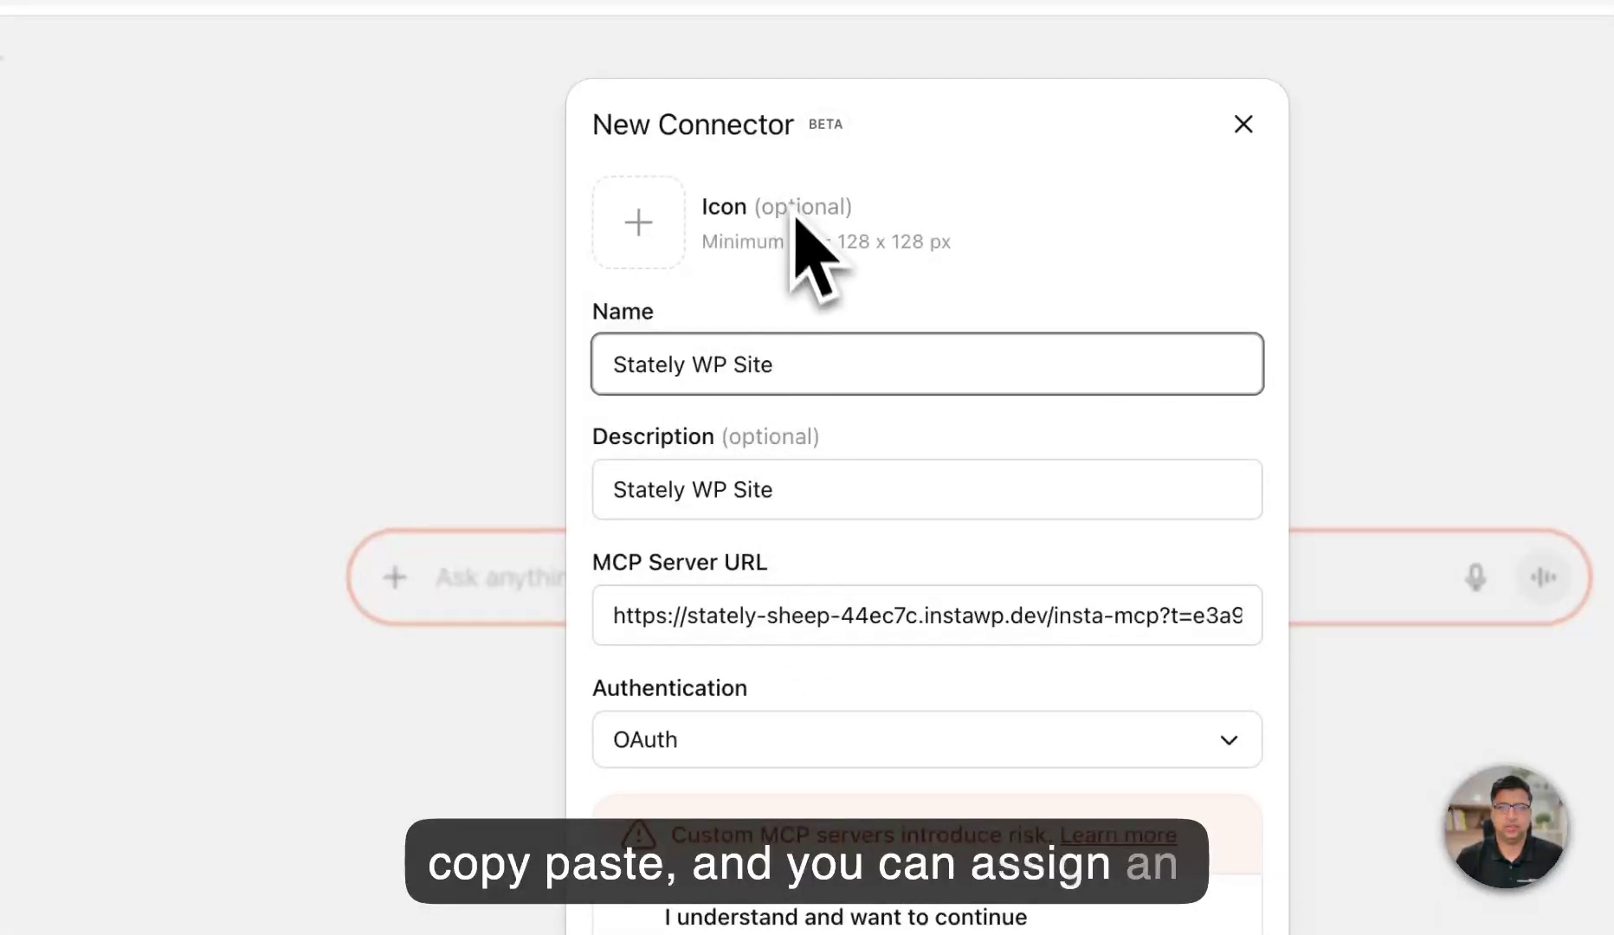
Set the connector to No authentication, accept the custom MCP server risk, create it and close the settings
left_click(747, 752)
left_click(807, 876)
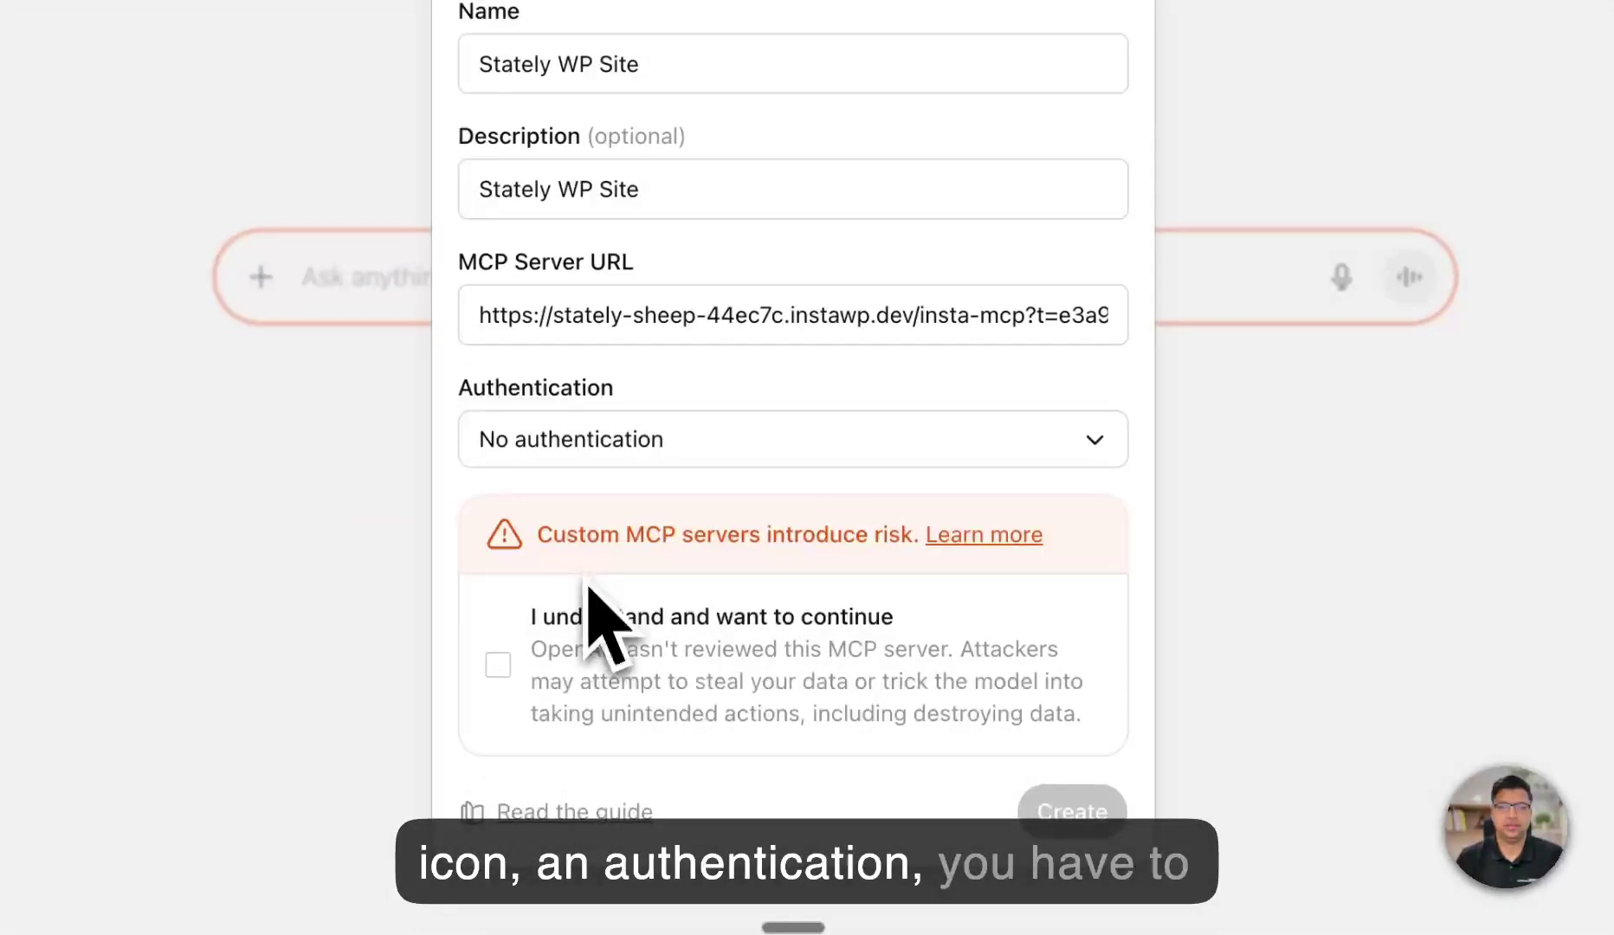
left_click(499, 666)
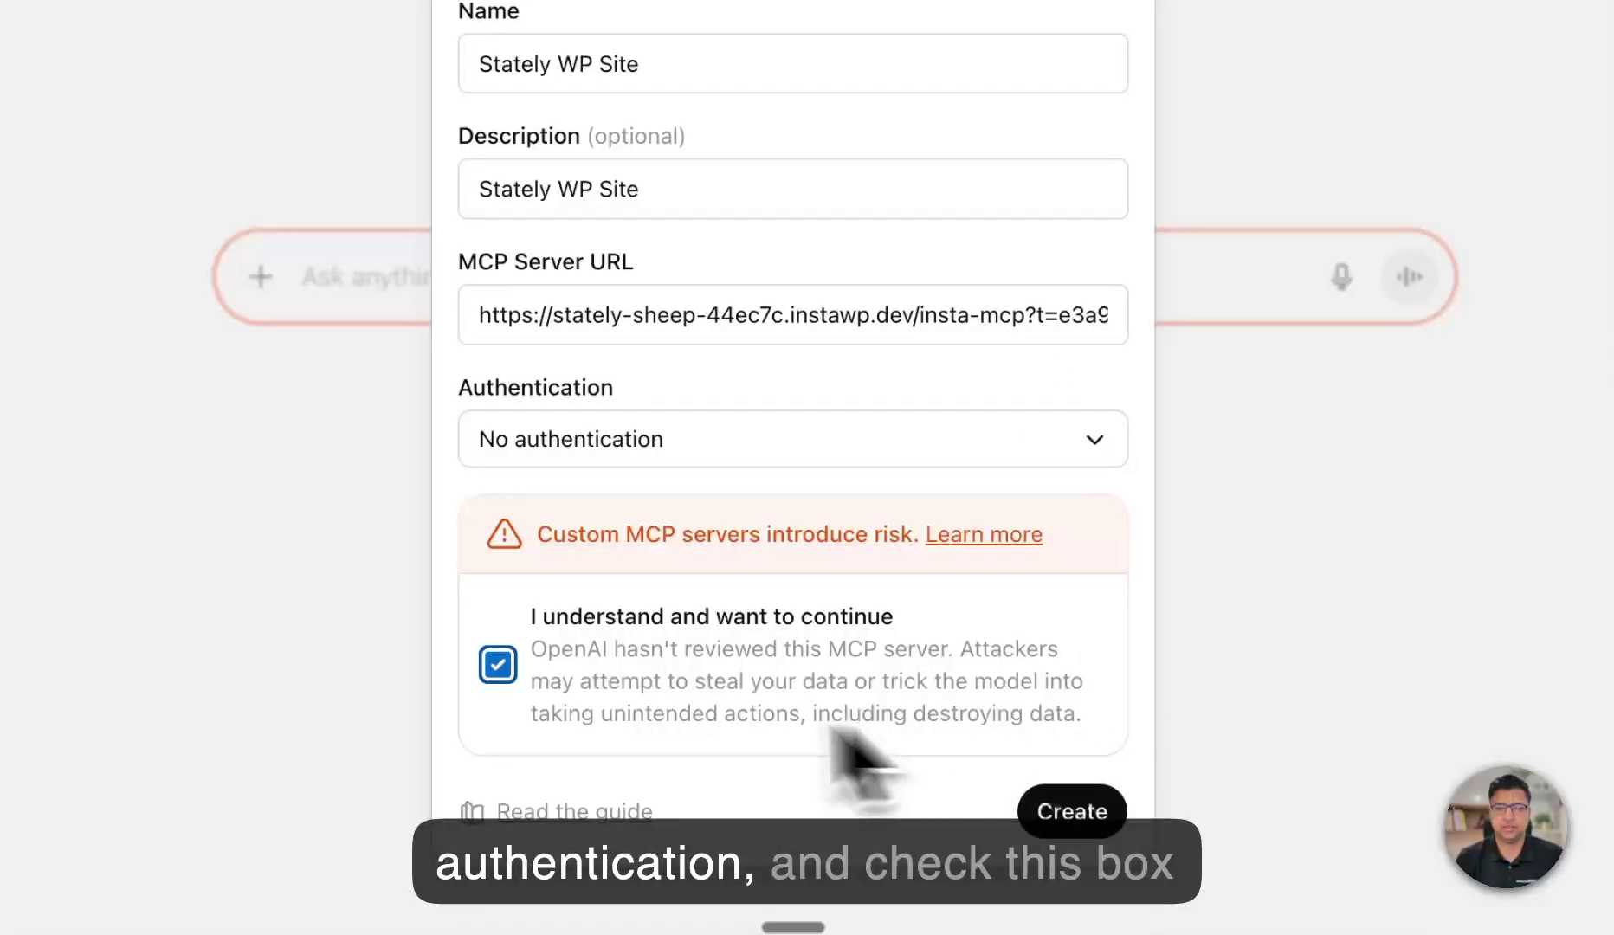
left_click(1072, 811)
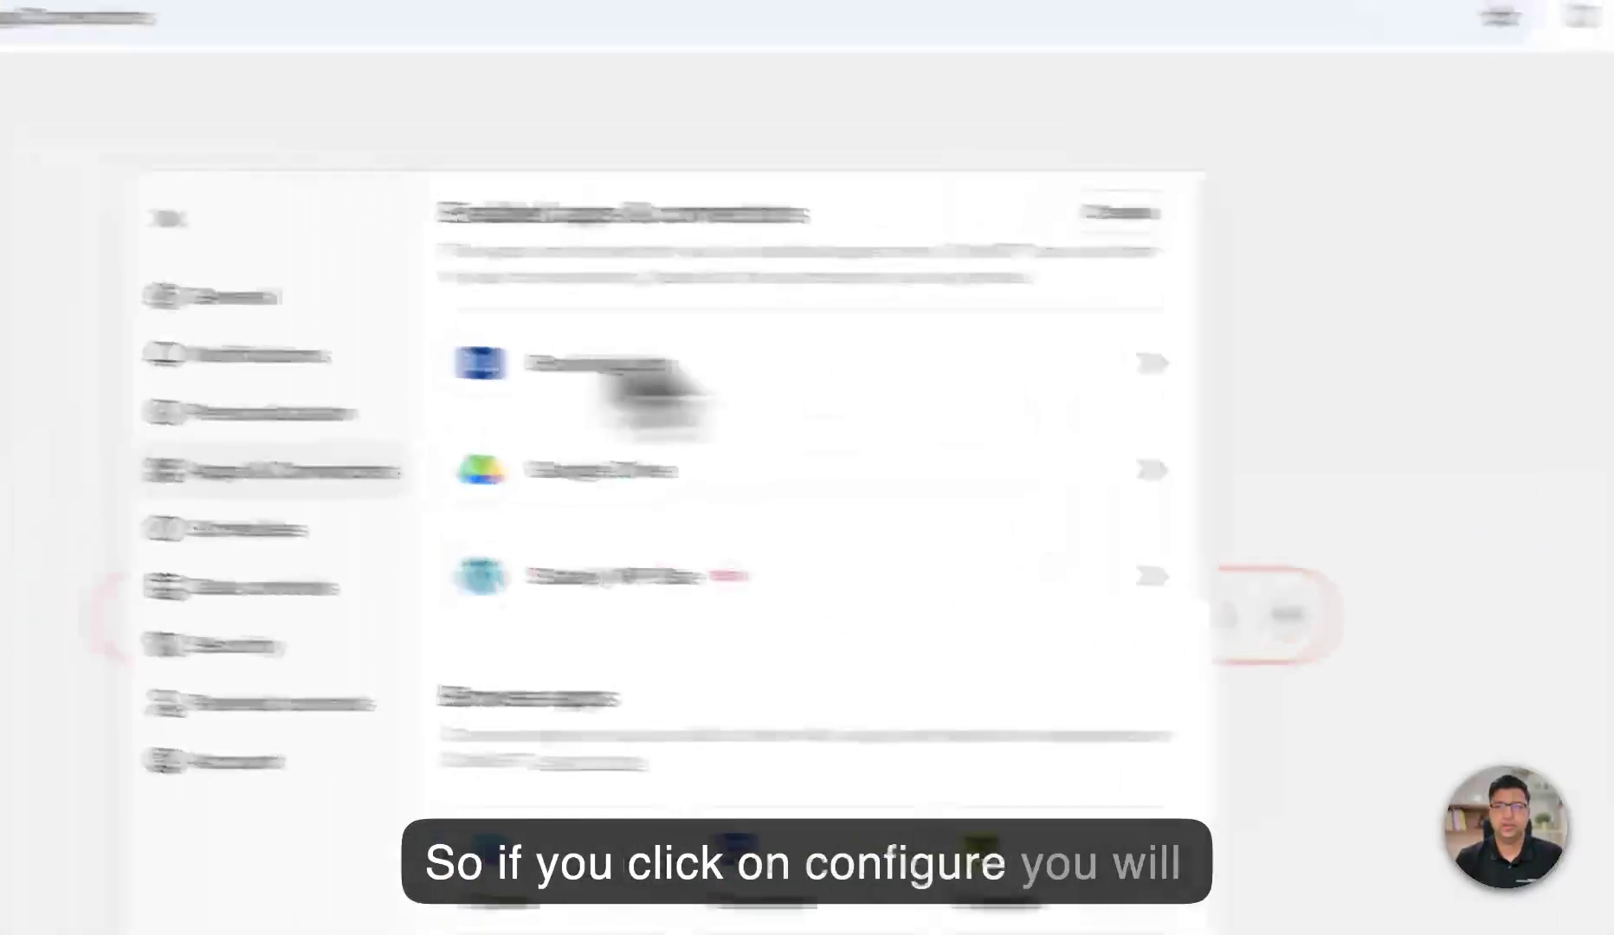
left_click(169, 218)
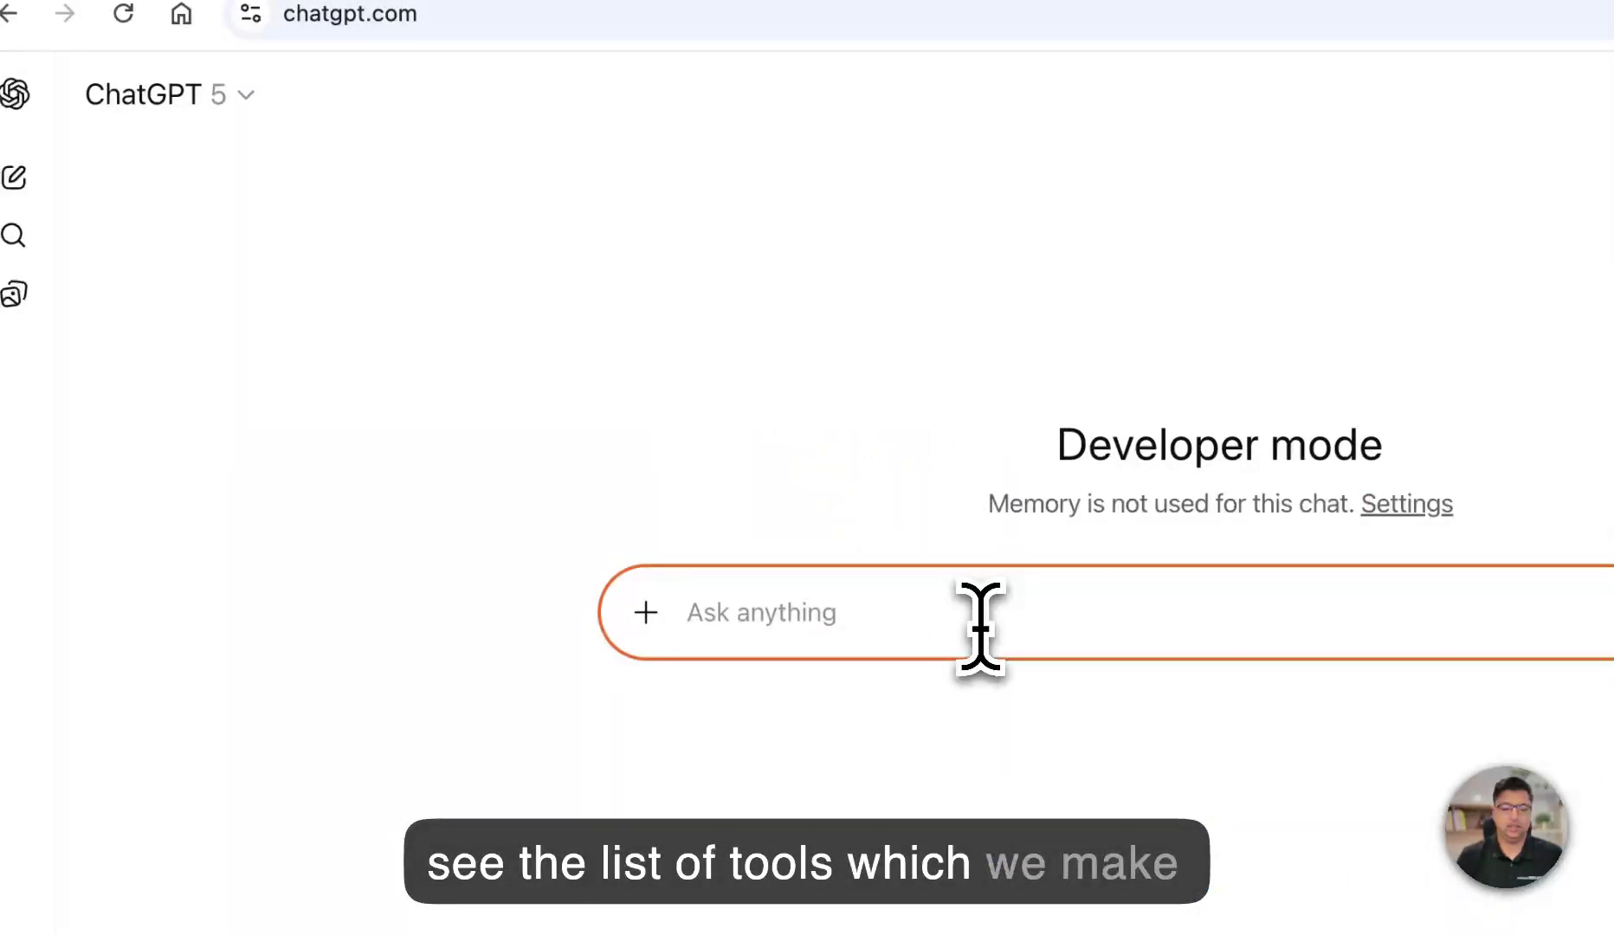
Send the prompt "list posts from wp site" in the developer mode chat
key("BackSpace")
key("BackSpace")
key("BackSpace")
key("BackSpace")
key("BackSpace")
key("BackSpace")
key("BackSpace")
key("BackSpace")
key("BackSpace")
type("liost")
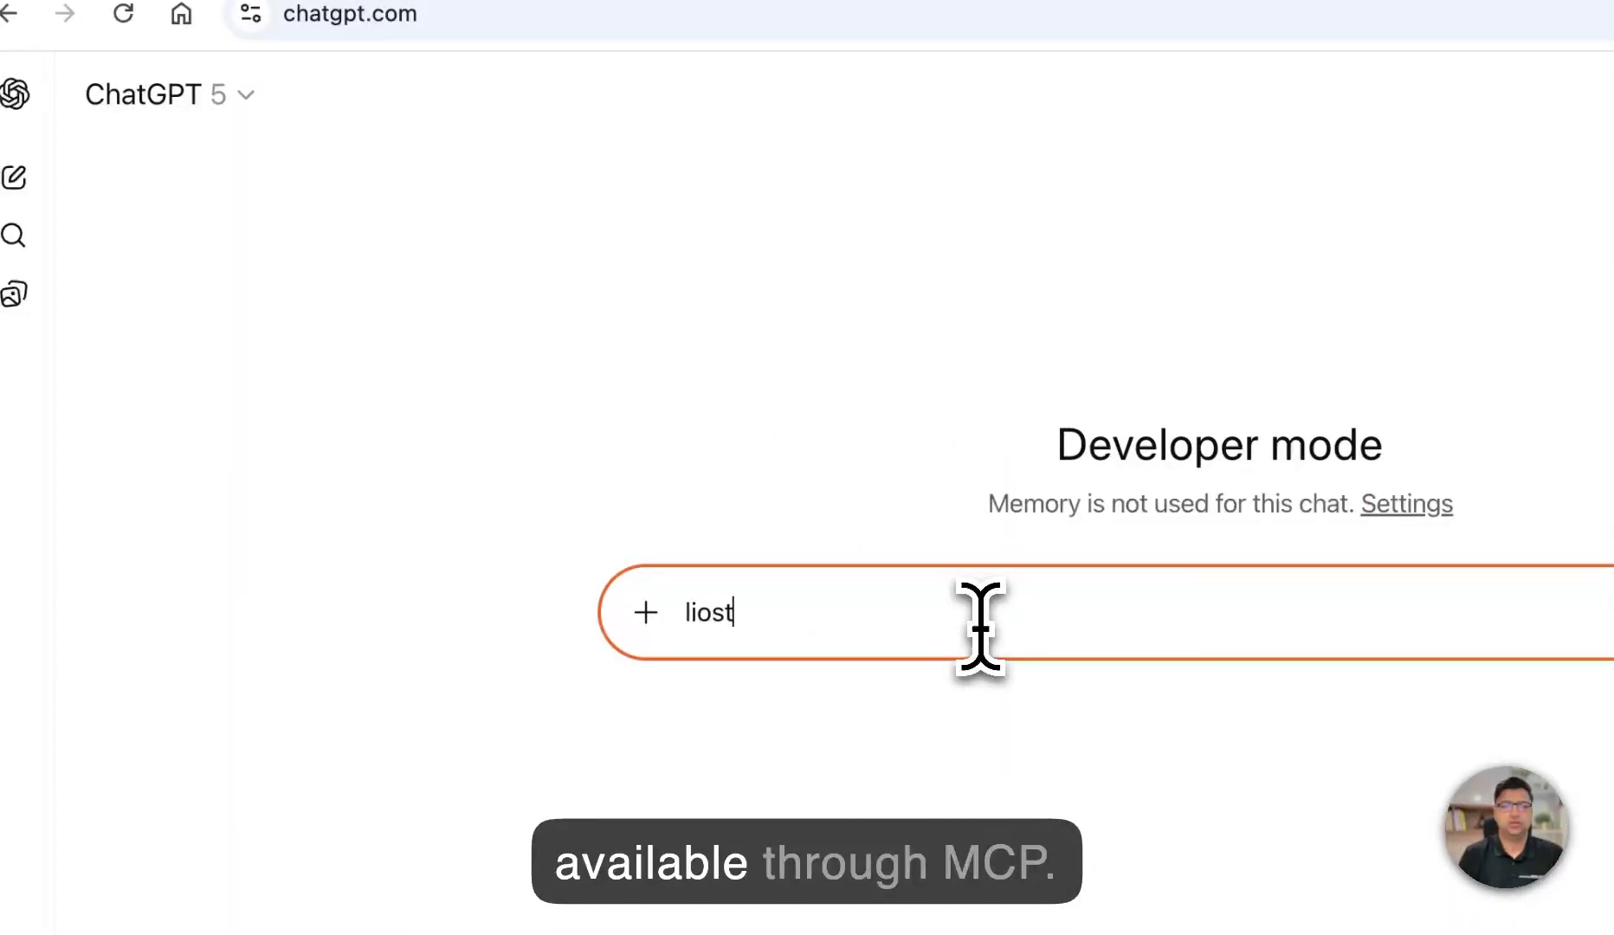
key("BackSpace")
key("BackSpace")
key("BackSpace")
type("st posts from ")
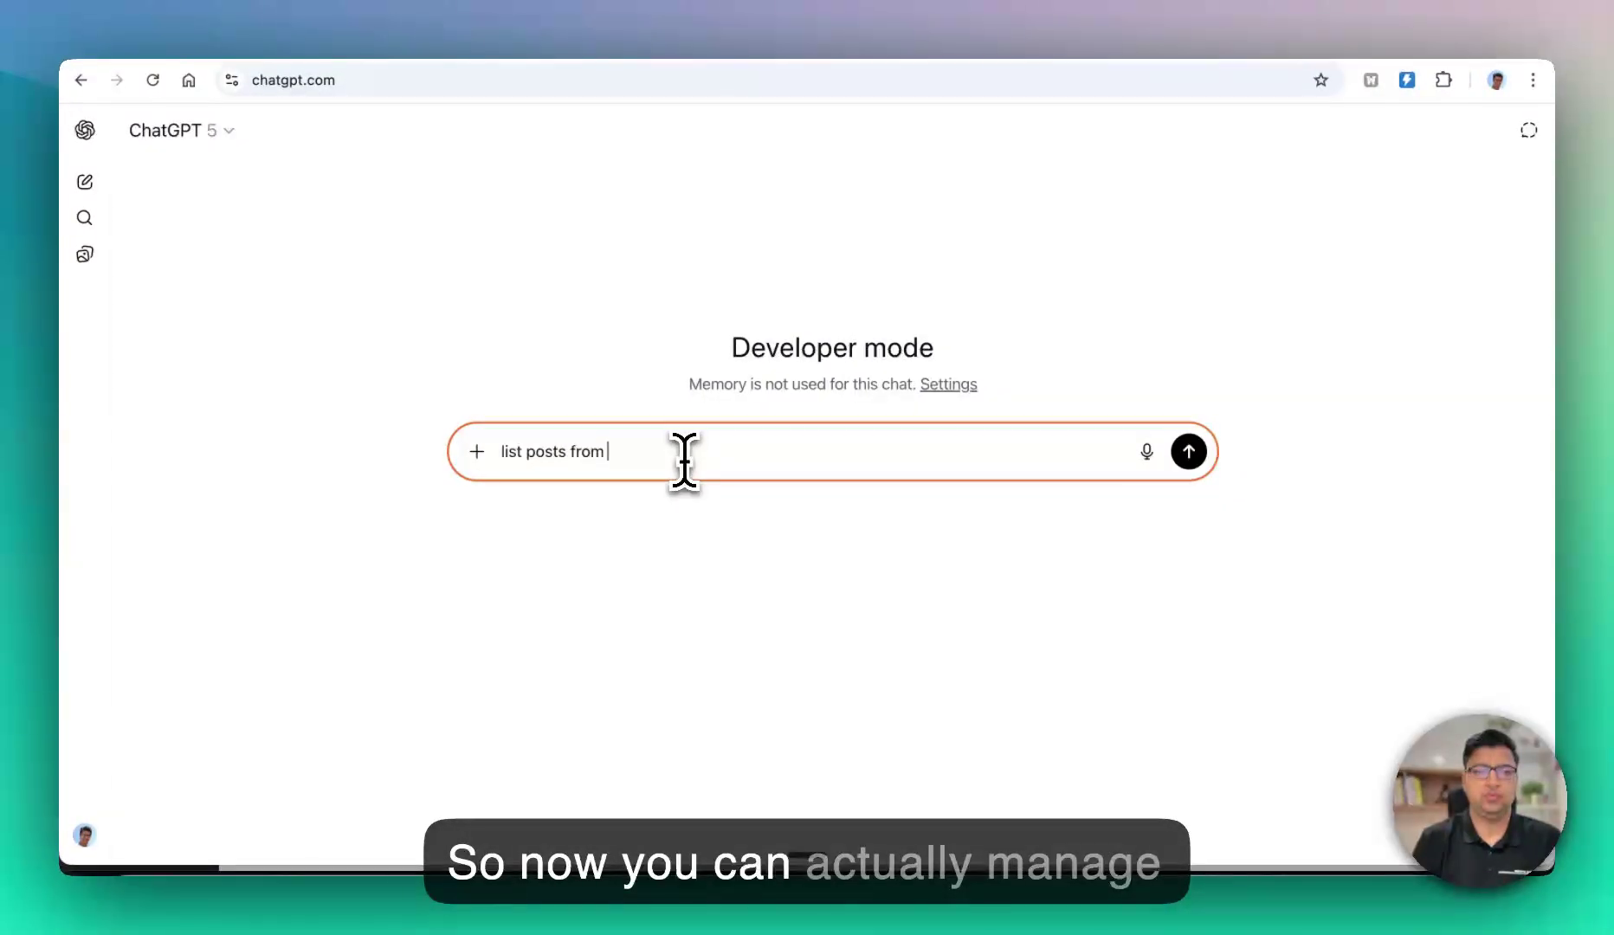
type("wp site")
key("Return")
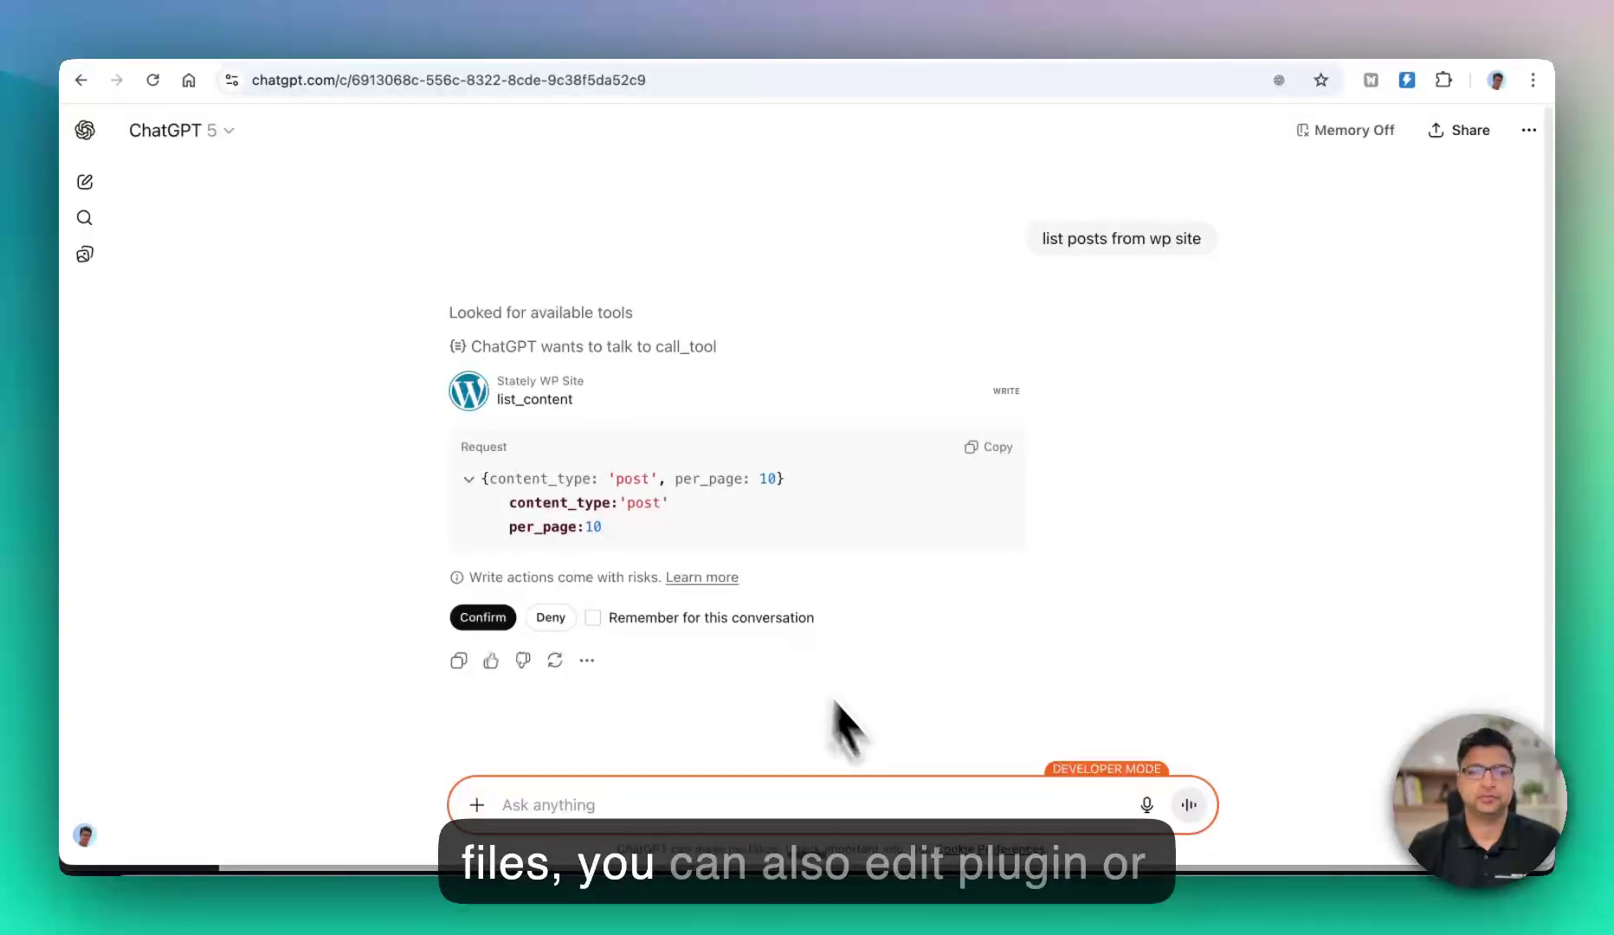
Allow the requested list_content call on Stately WP Site and inspect the tool call's request and response details
left_click(482, 616)
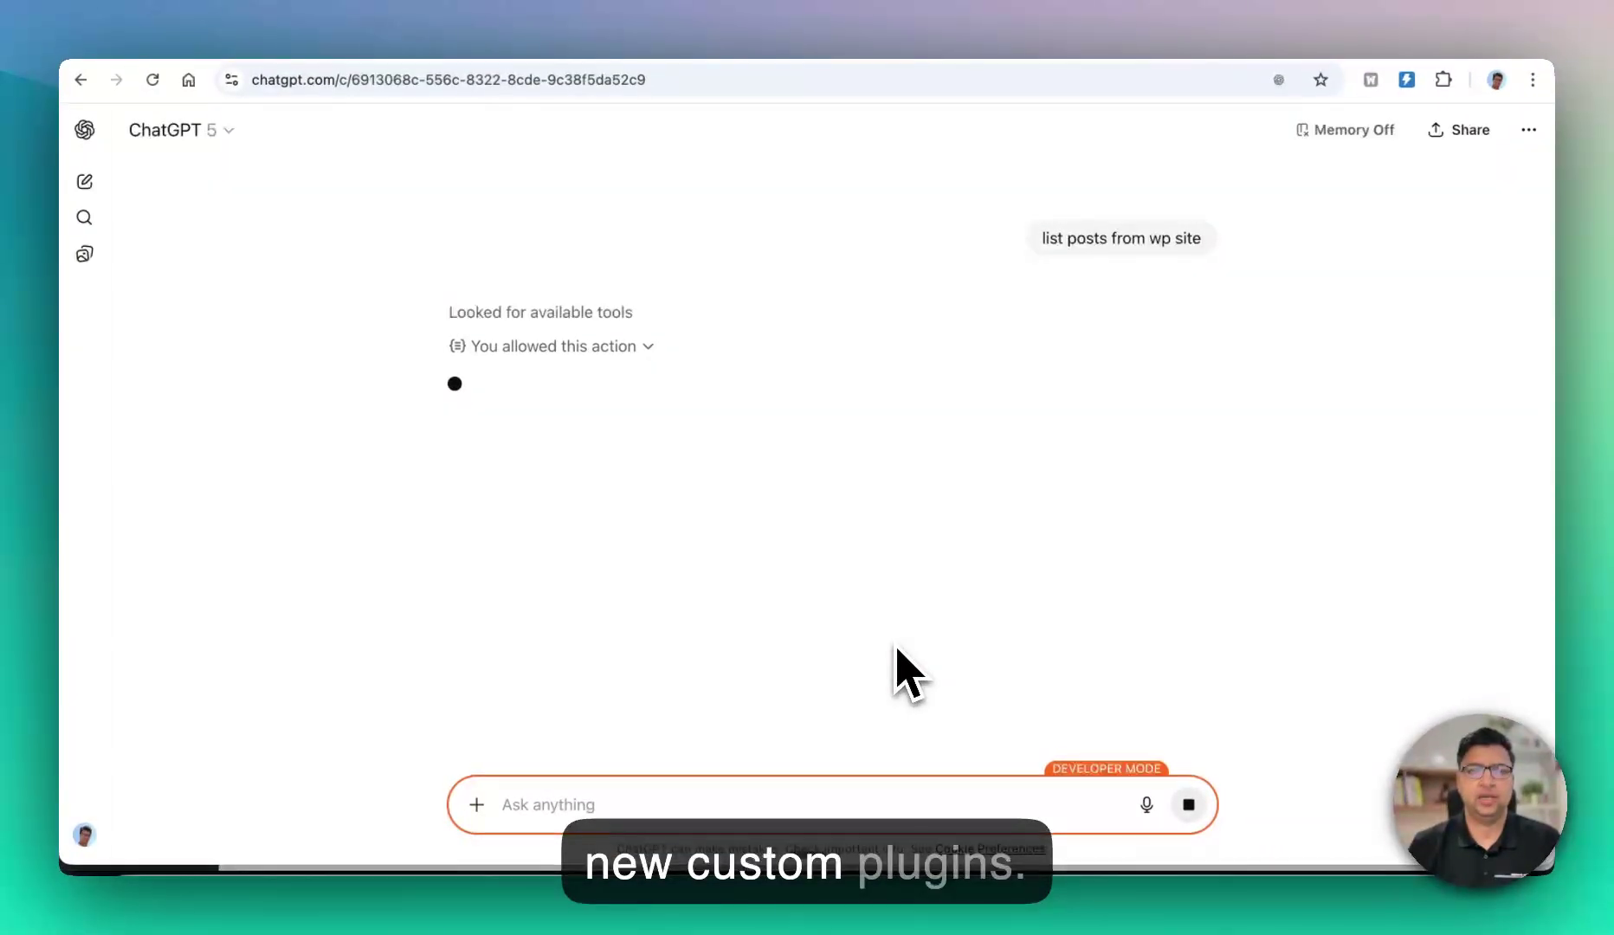
left_click(611, 348)
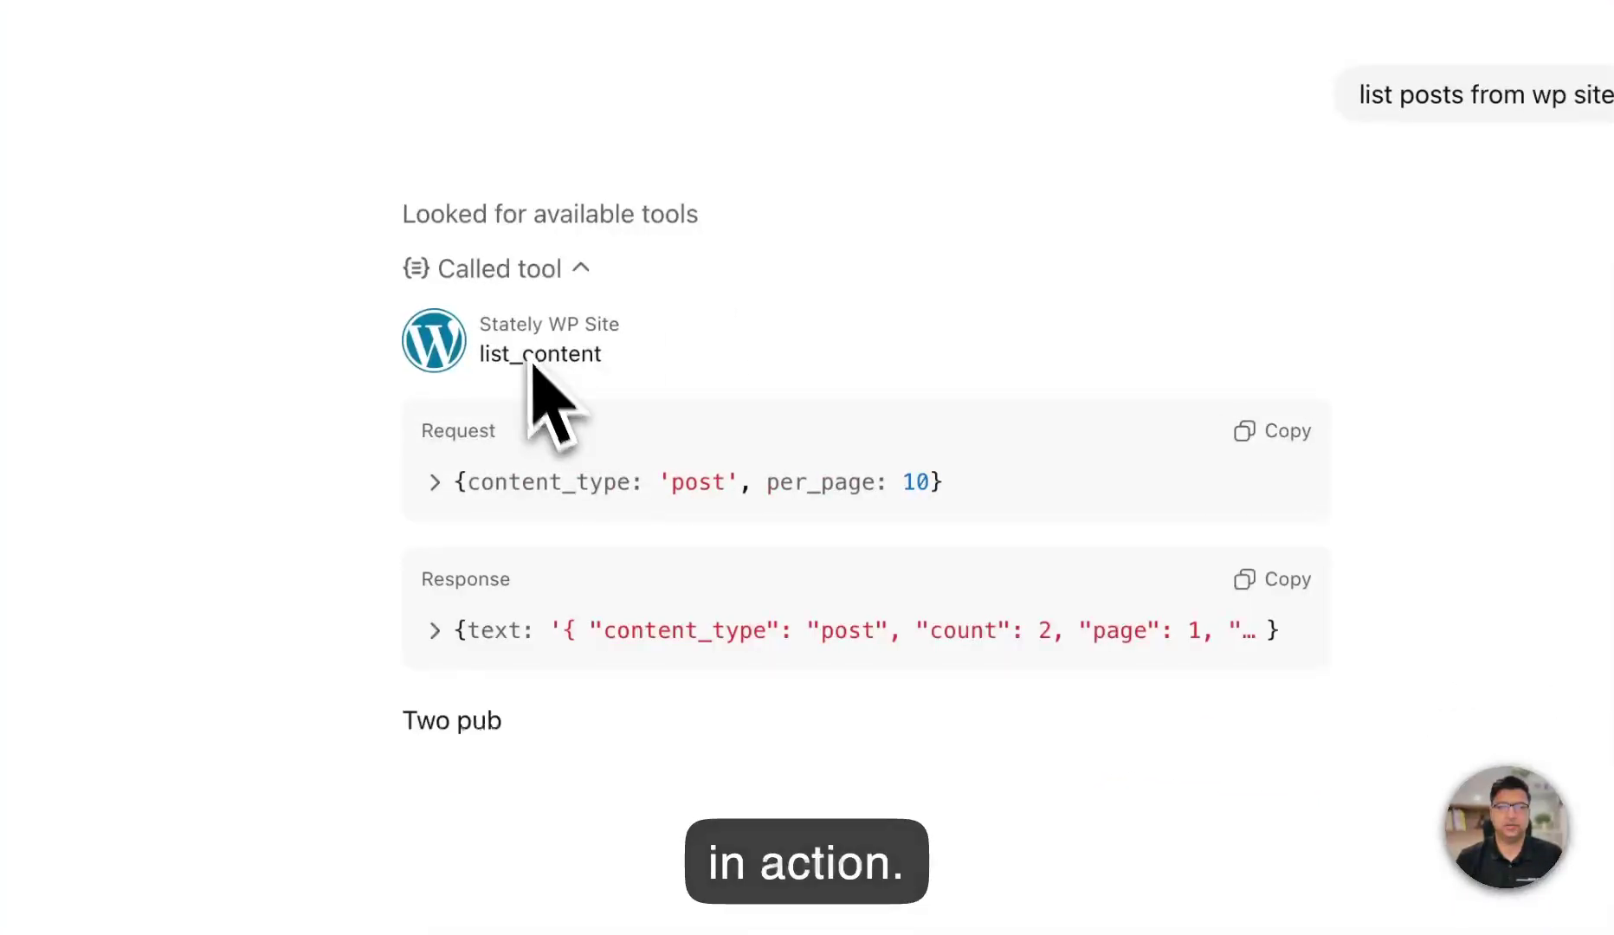
left_click(596, 277)
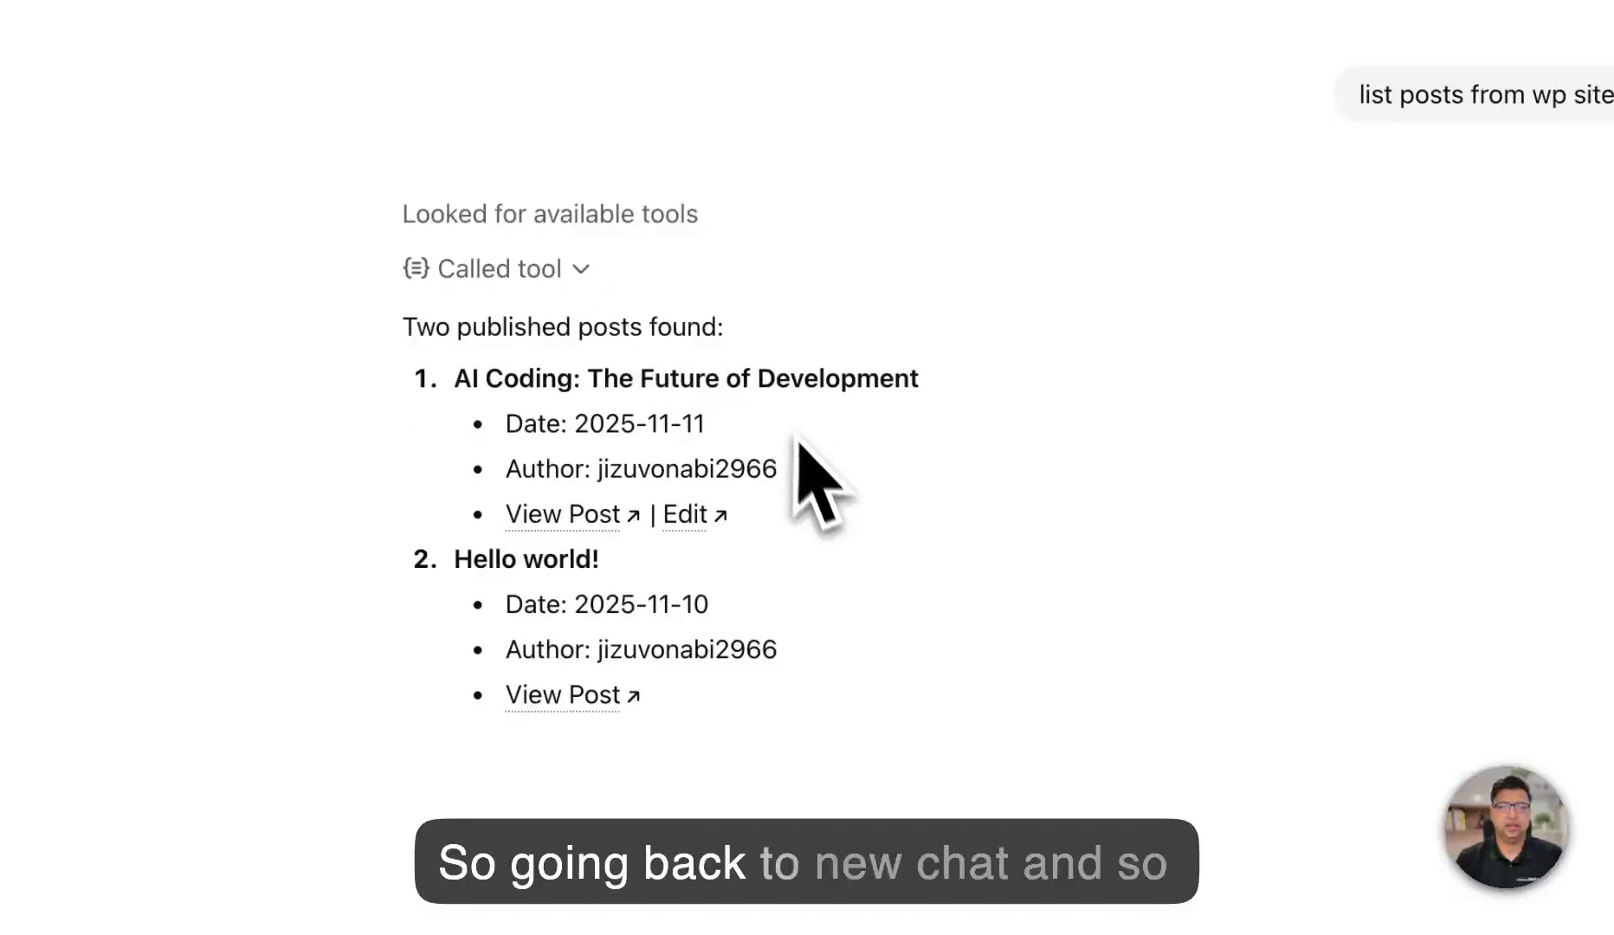